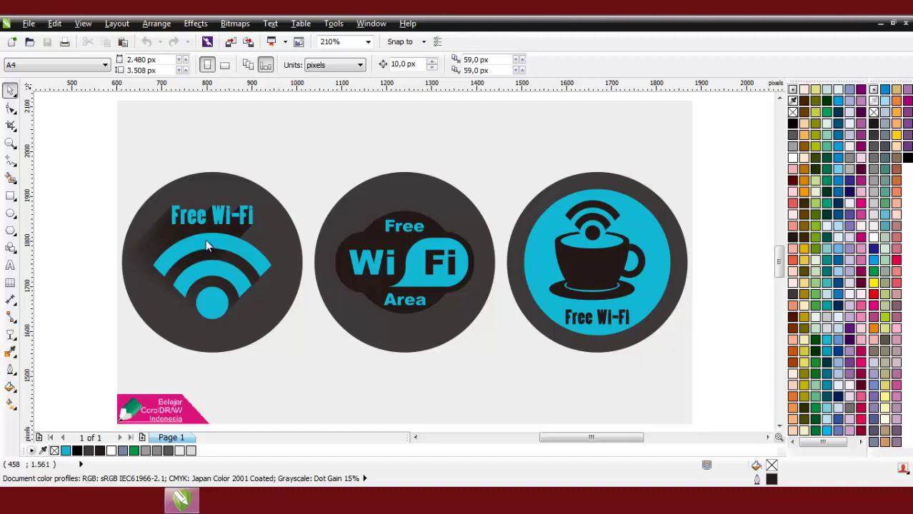
left_click(97, 170)
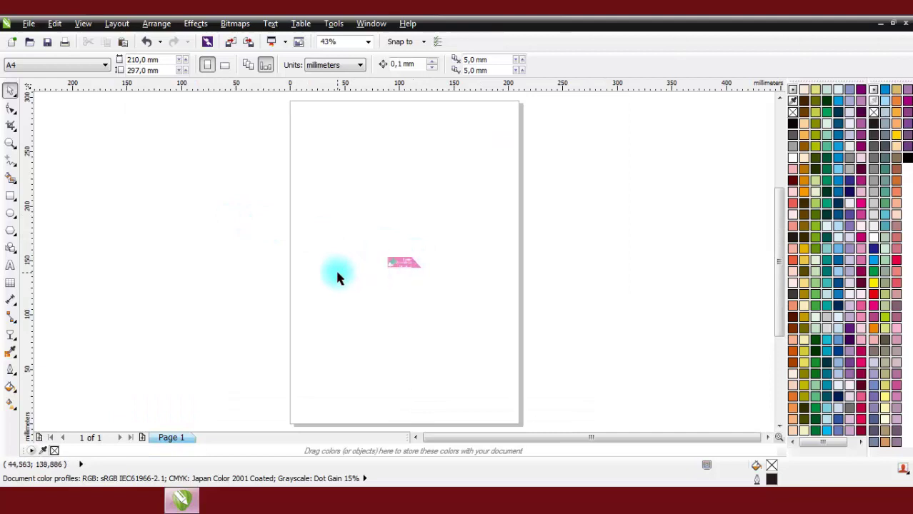
Draw a circle about 28.4 mm across near the page's left edge and set its outline width to 4.0 mm
scroll(337, 273, "up", 3)
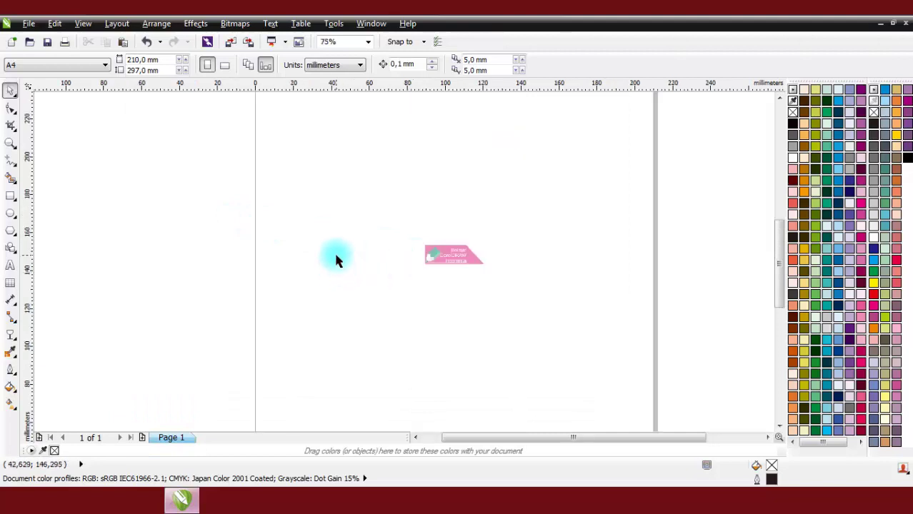
left_click(16, 218)
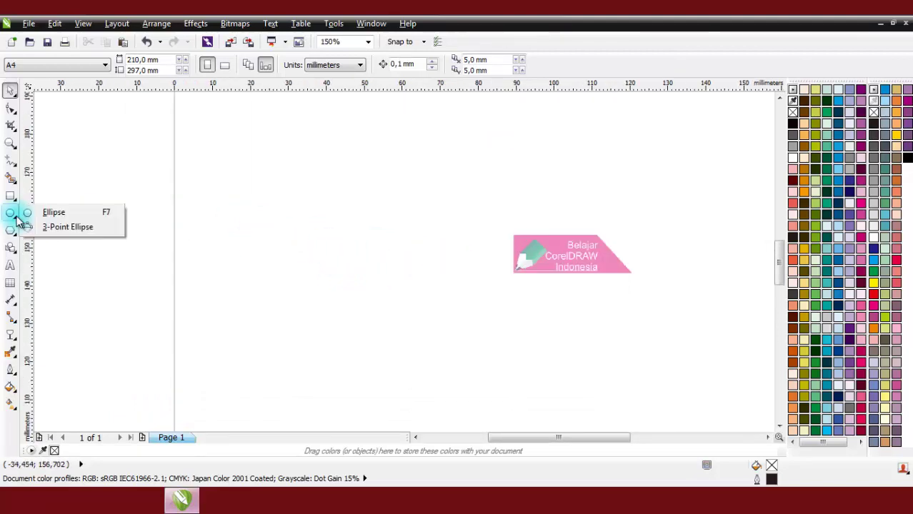
left_click(75, 214)
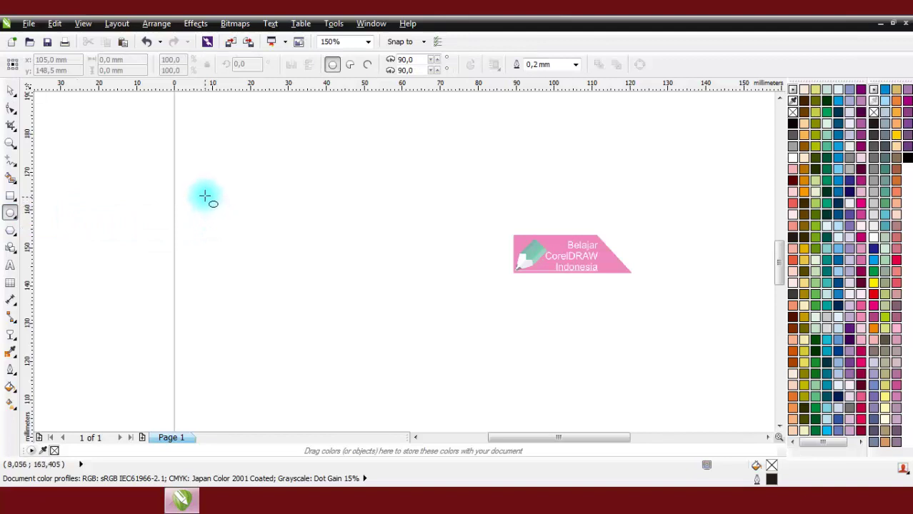
left_click_drag(197, 187, 308, 298)
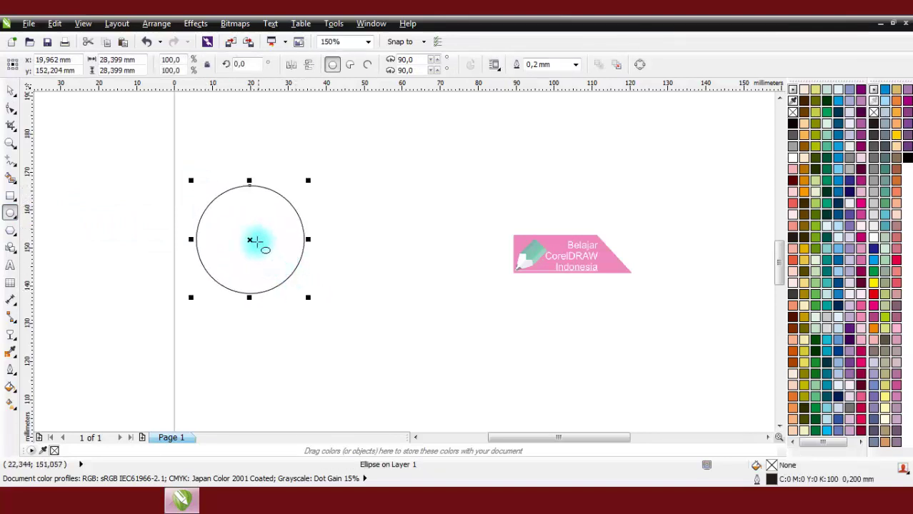
left_click(576, 65)
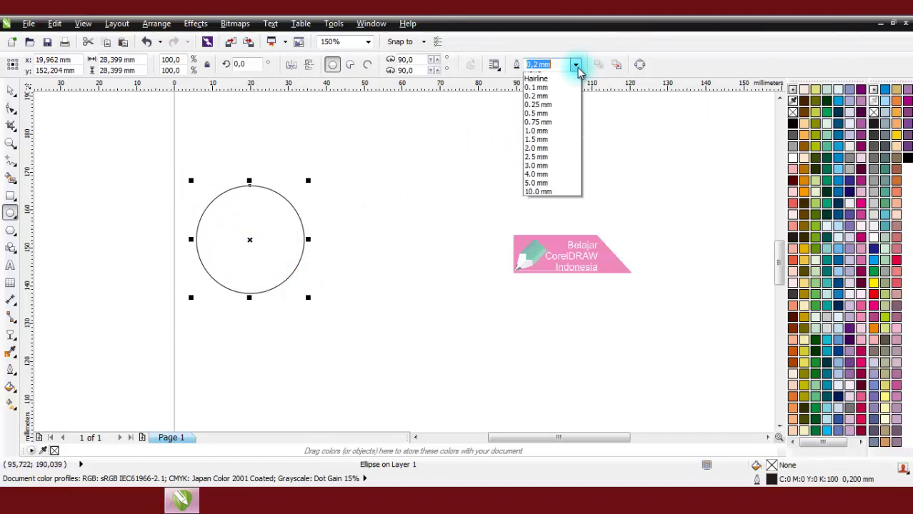
left_click(559, 181)
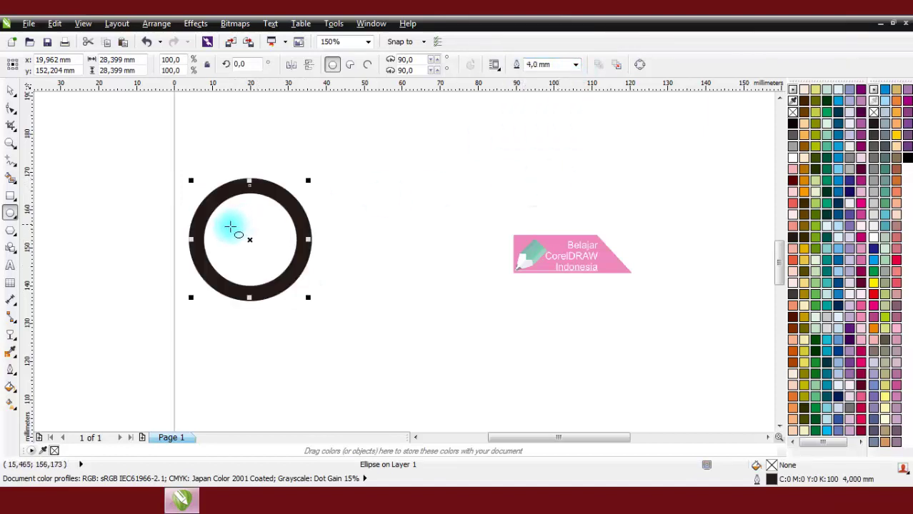
scroll(230, 227, "up", 1)
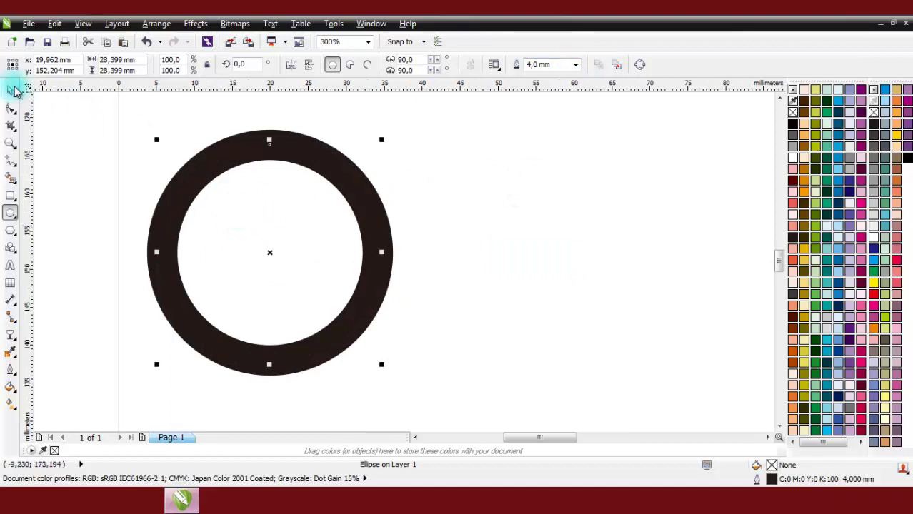
left_click(77, 118)
scroll(366, 218, "down", 3)
scroll(369, 220, "up", 2)
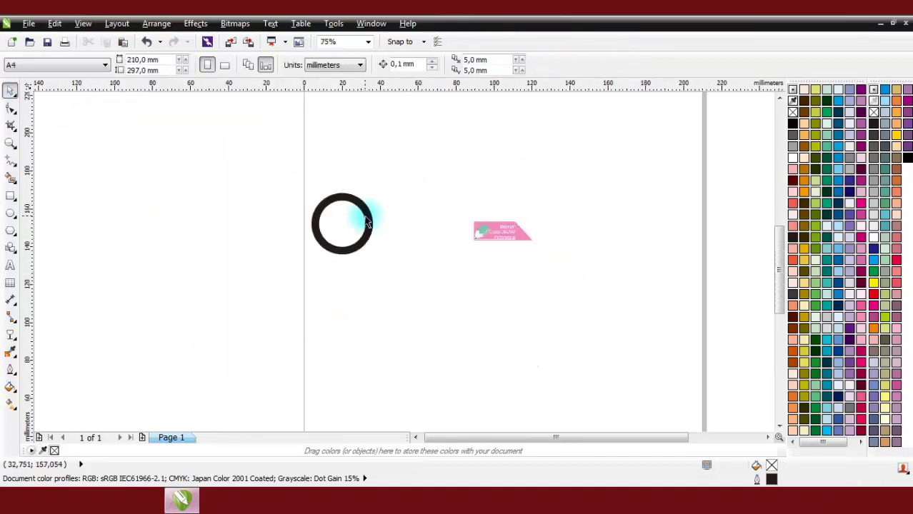
Paste a copy of the ring in place and shrink it about its centre into a smaller concentric ring
left_click(368, 220)
scroll(343, 214, "up", 1)
right_click(398, 190)
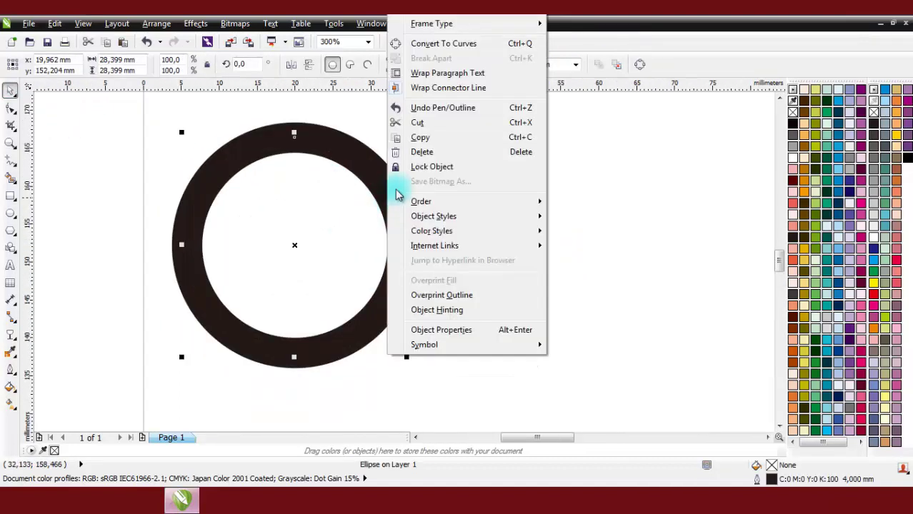
left_click(437, 138)
right_click(451, 145)
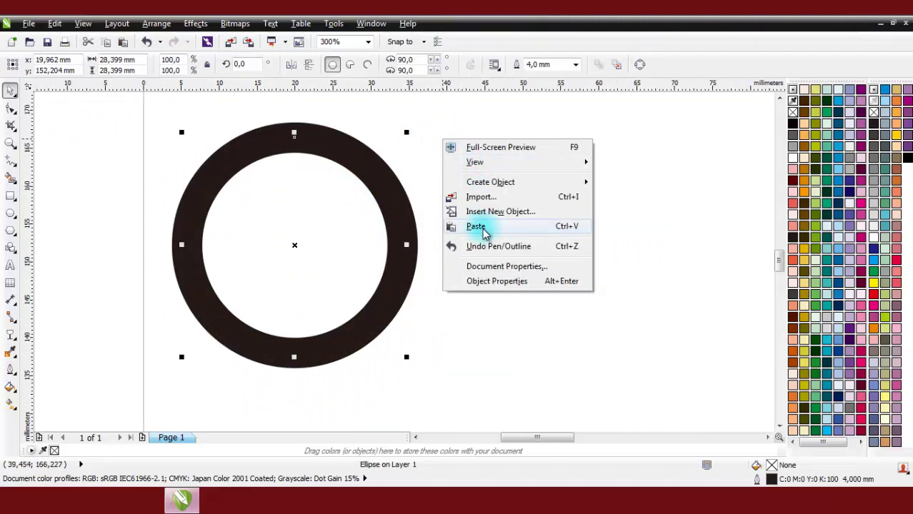
left_click(473, 227)
left_click_drag(408, 358, 362, 327)
left_click(452, 304)
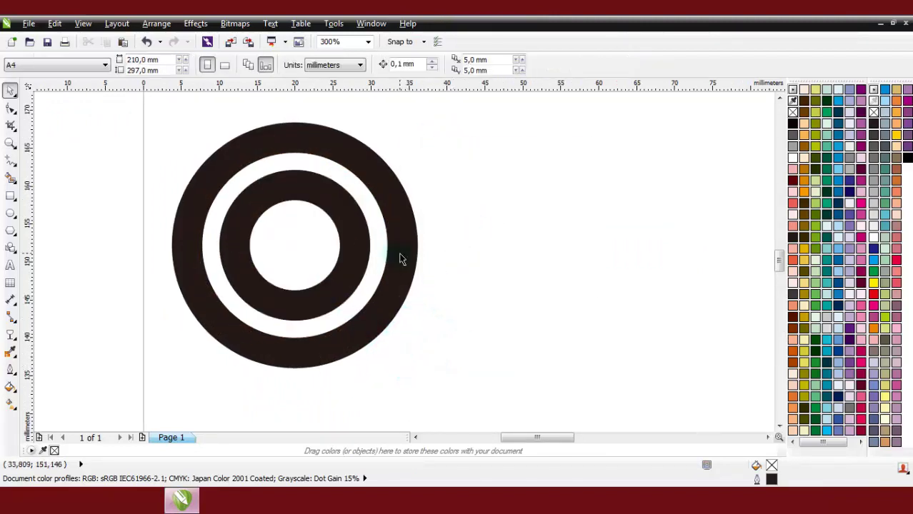
scroll(400, 259, "down", 2)
scroll(358, 252, "up", 2)
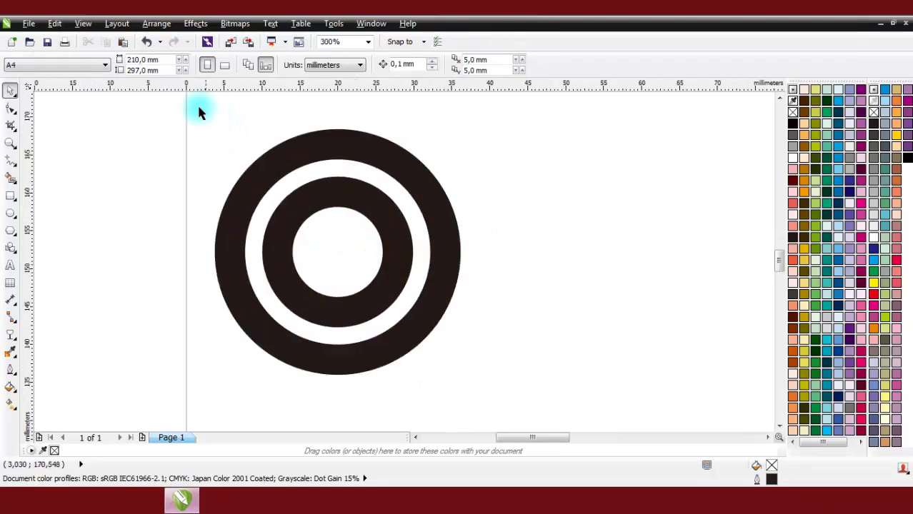
Convert the outlines of both rings to objects and weld them into a single curve
left_click_drag(195, 103, 461, 375)
left_click(489, 388)
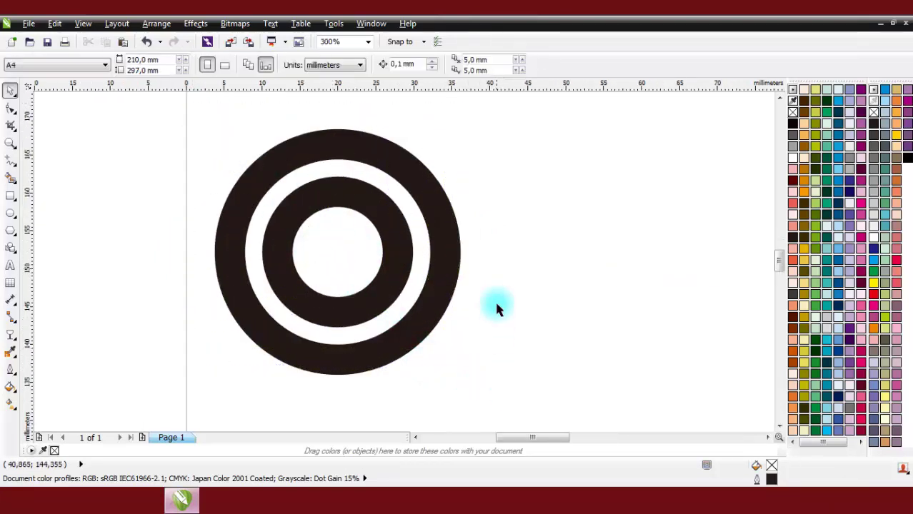
scroll(410, 255, "down", 2)
left_click_drag(253, 153, 489, 365)
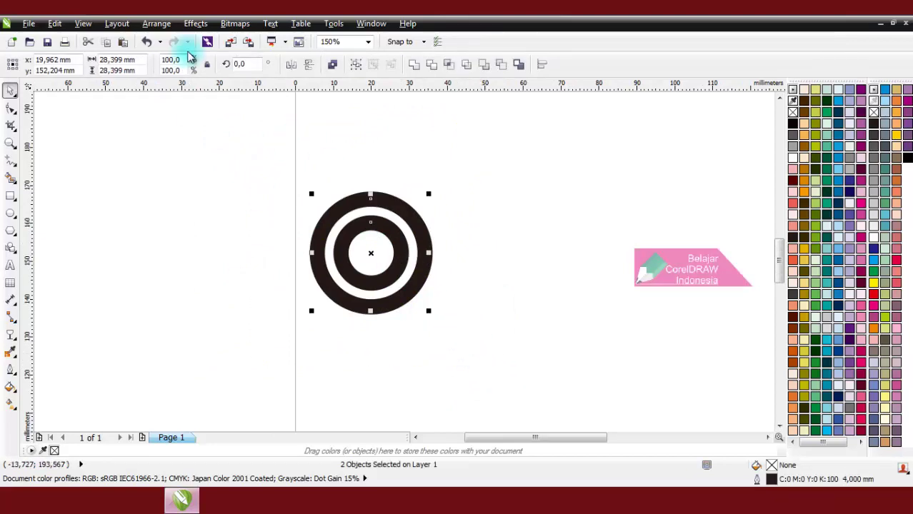
left_click(156, 23)
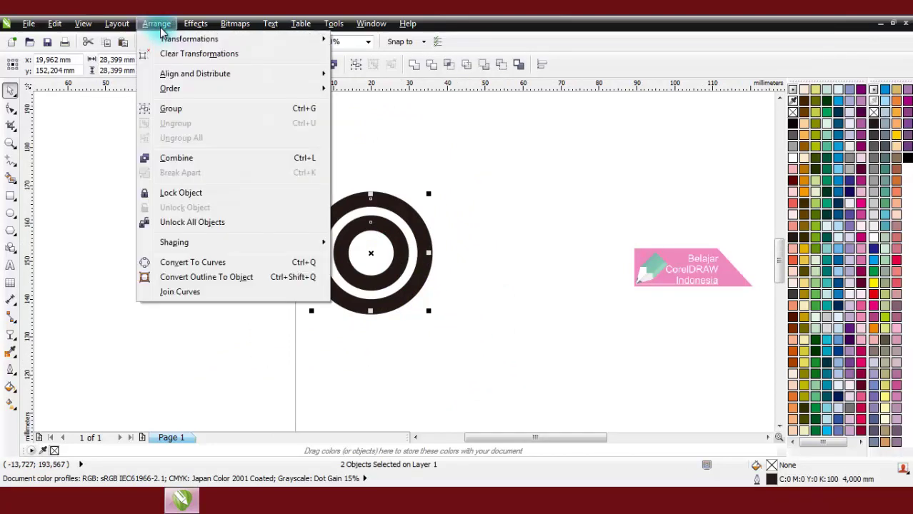
left_click(263, 278)
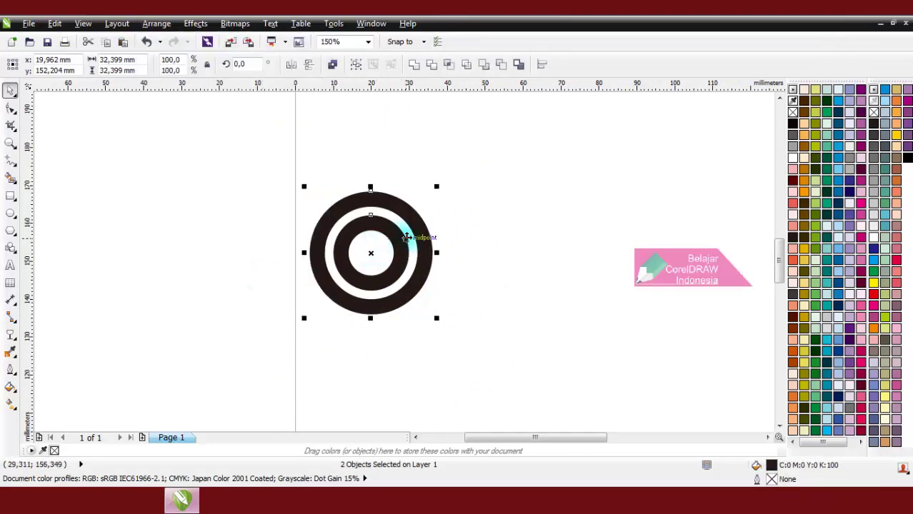
scroll(397, 244, "up", 2)
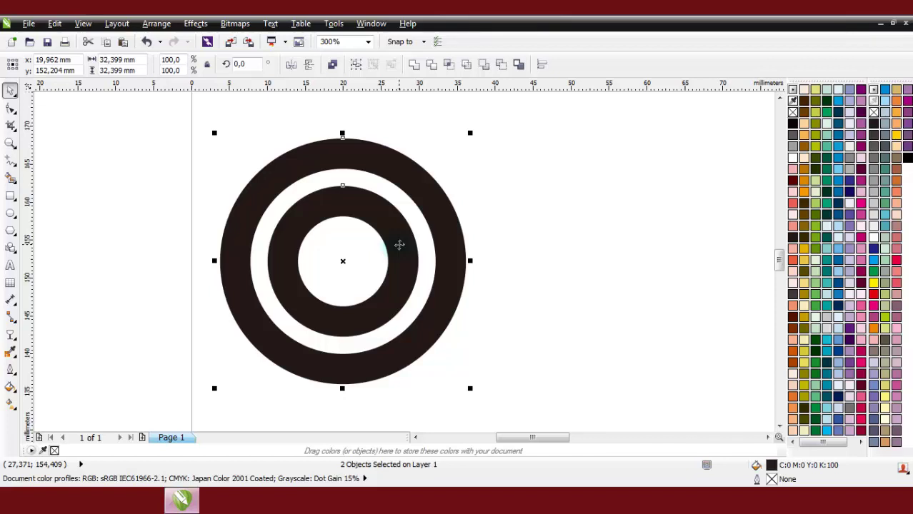
left_click(414, 66)
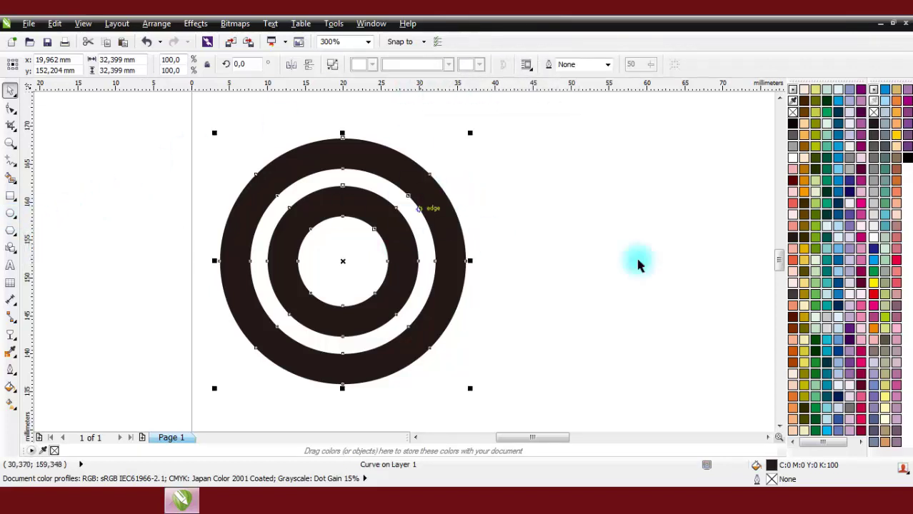
left_click(849, 238)
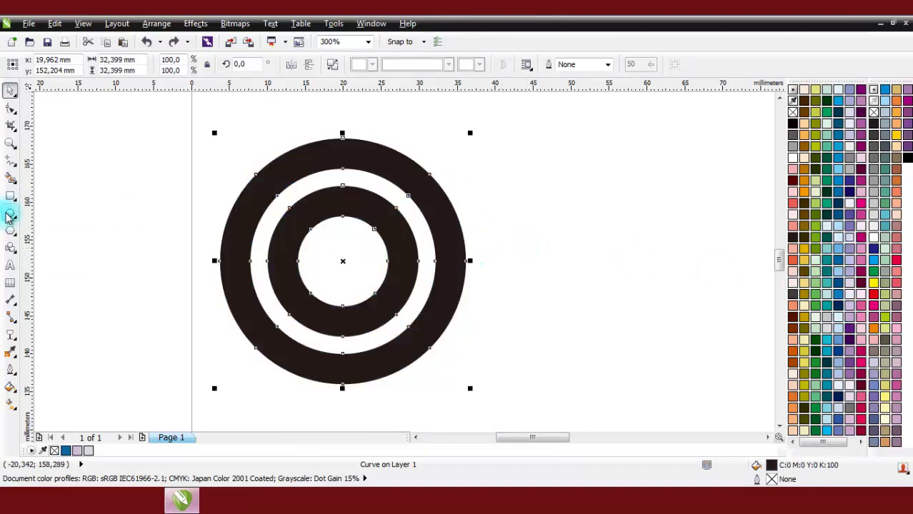
Draw a circle about 5.4 mm across at the exact centre of the rings and fill it with black (K100)
left_click(9, 216)
left_click(51, 210)
left_click_drag(130, 179, 342, 262)
key("space")
left_click(509, 265)
left_click(354, 261)
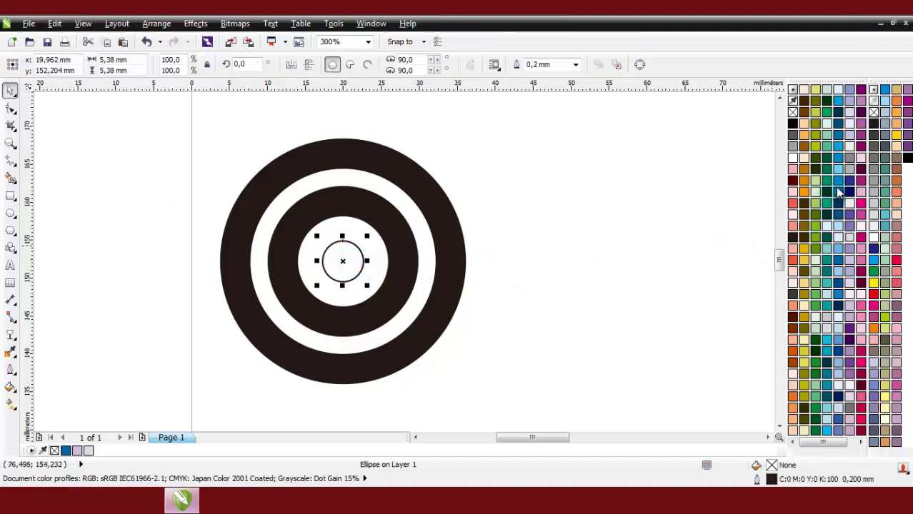
left_click(869, 124)
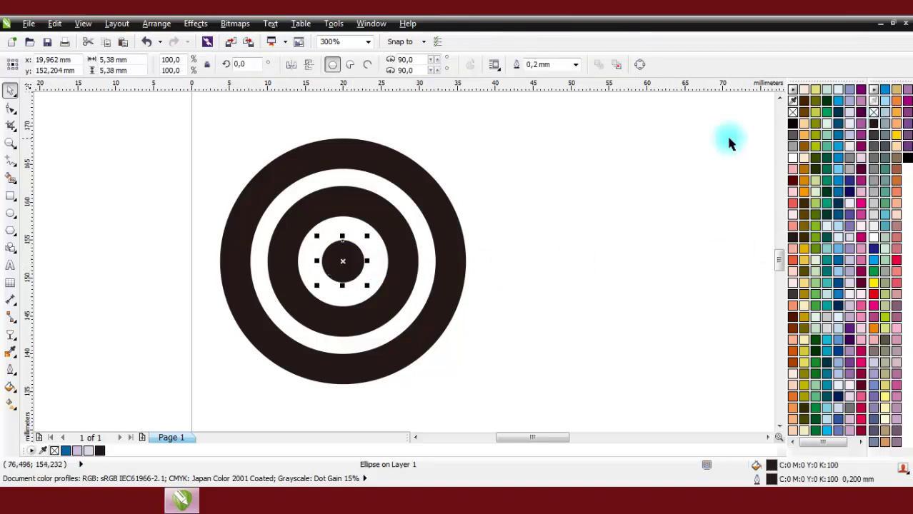
left_click(575, 64)
left_click(542, 185)
left_click(542, 185)
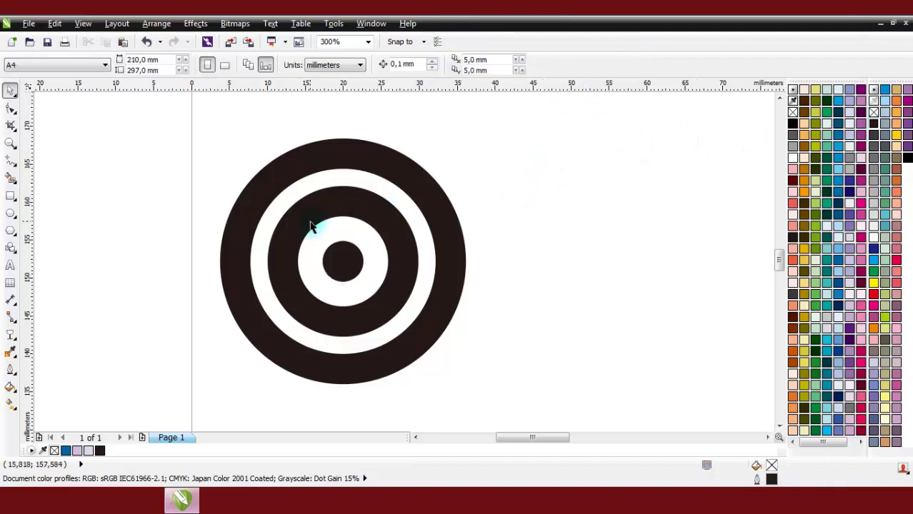
Draw a three-sided polygon about 14 × 12 mm beside the rings and mirror it vertically so it points down
left_click(14, 232)
left_click(53, 231)
left_click_drag(85, 134, 211, 254)
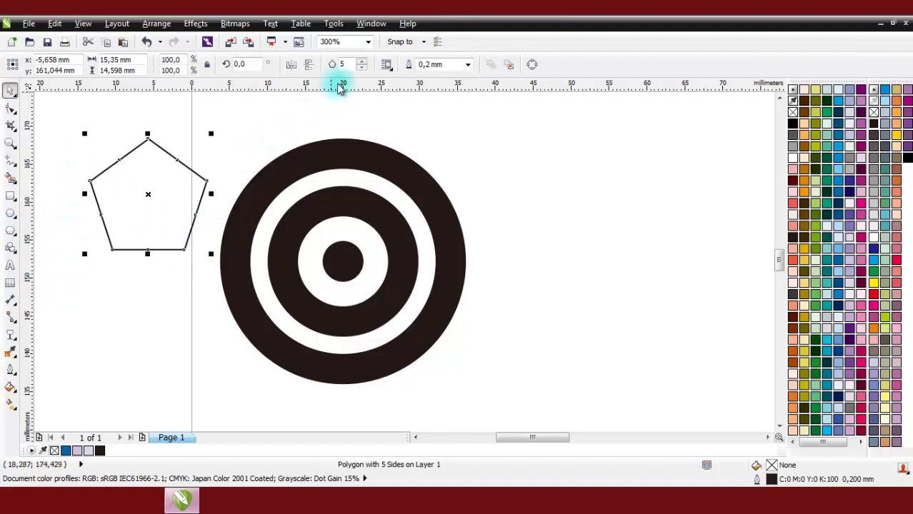
left_click(361, 68)
left_click(361, 68)
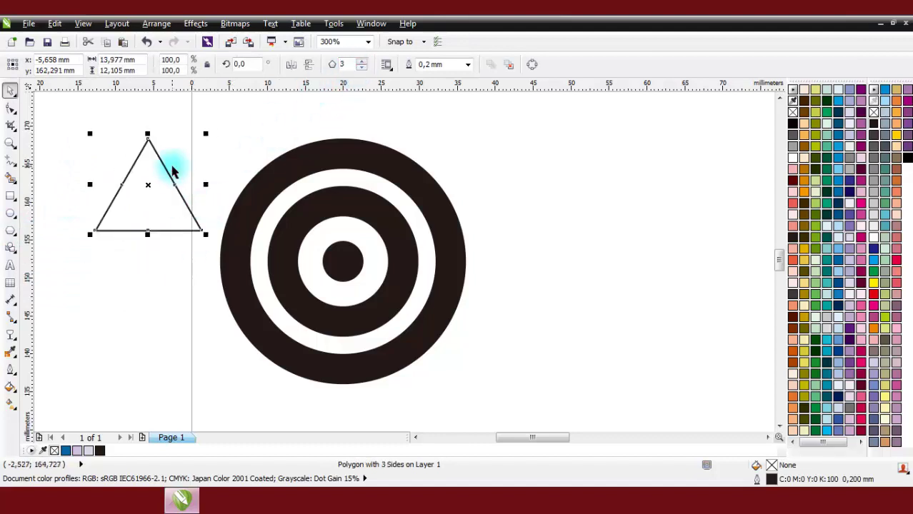
left_click(310, 65)
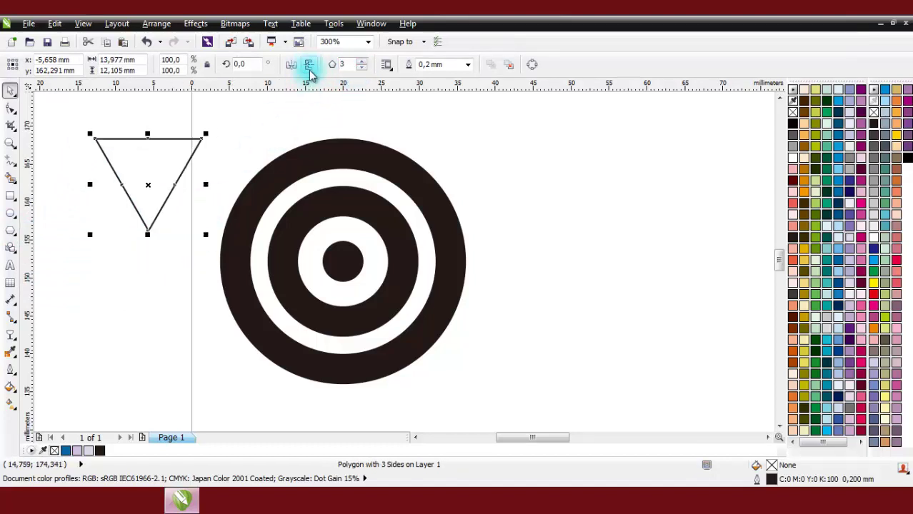
Align the triangle with the welded rings on their common vertical centre line
left_click(179, 174)
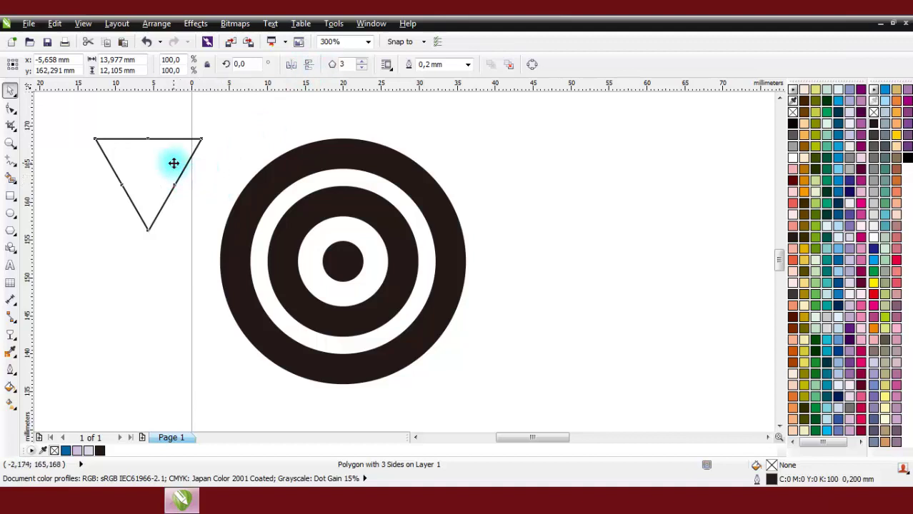
left_click(326, 160, "shift")
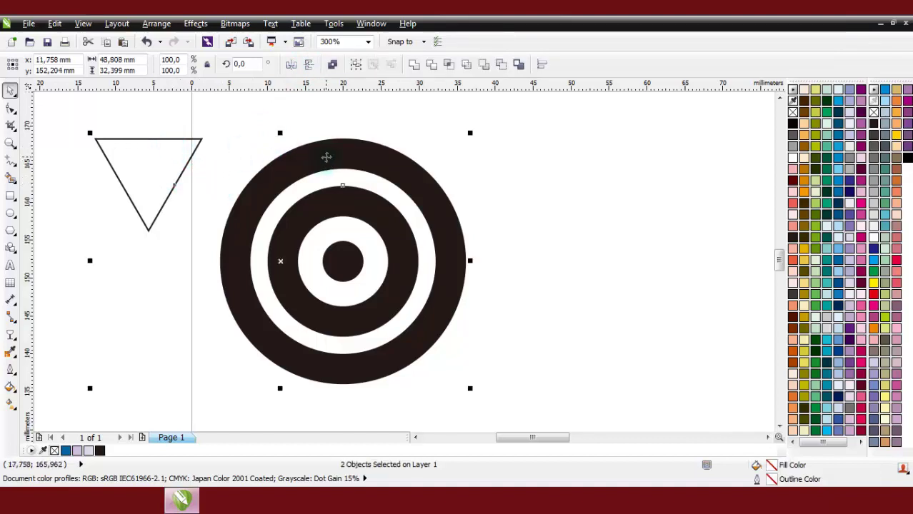
key("c")
left_click(568, 179)
Enlarge the triangle to about 45.9 × 23.6 mm, centred over the rings, with its tip at the bottom of the small centre circle
left_click(368, 184)
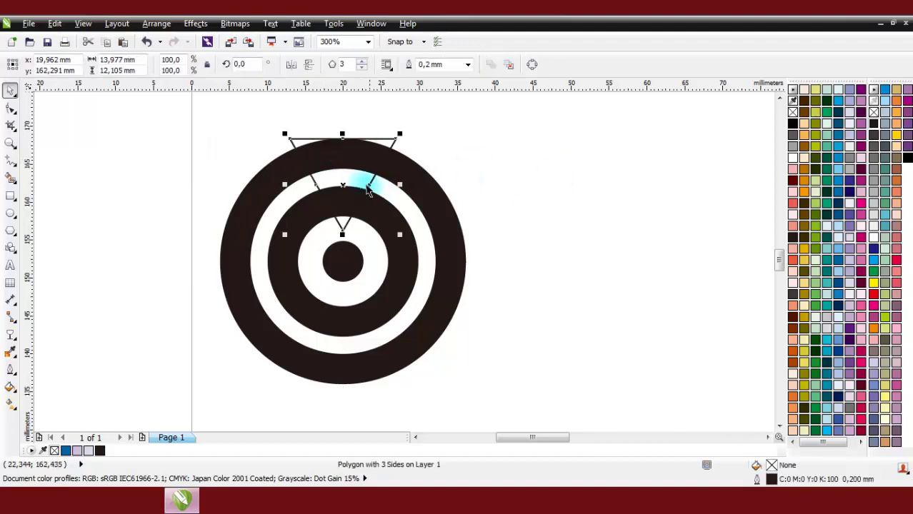
left_click_drag(400, 185, 444, 183)
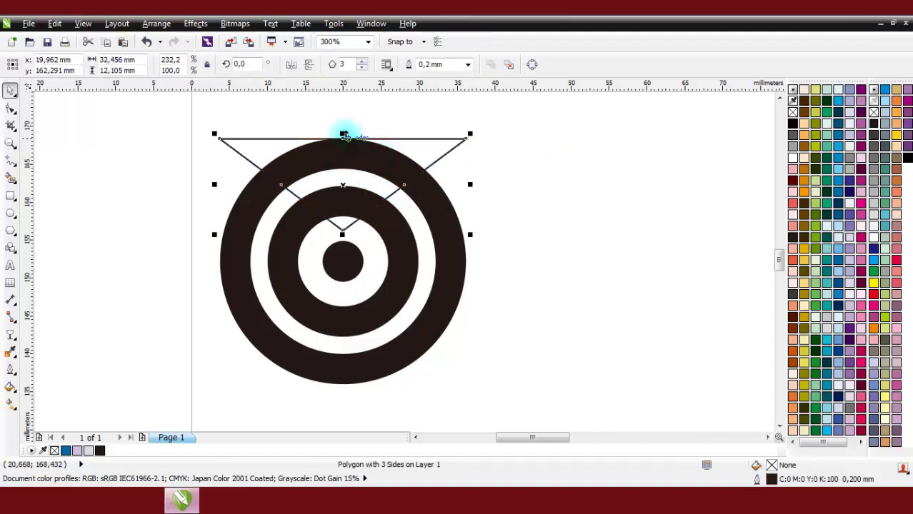
left_click_drag(342, 134, 377, 155)
left_click_drag(469, 199, 484, 199)
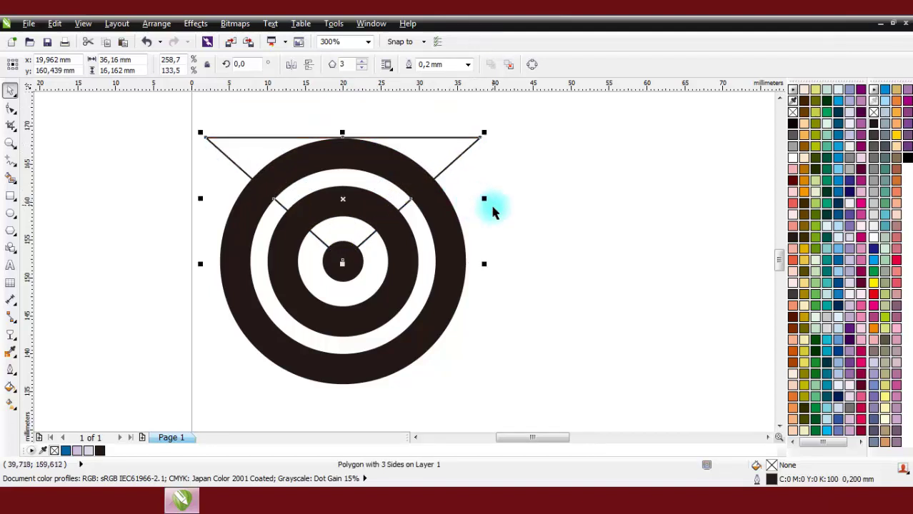
left_click_drag(430, 157, 430, 181)
left_click_drag(342, 157, 346, 101)
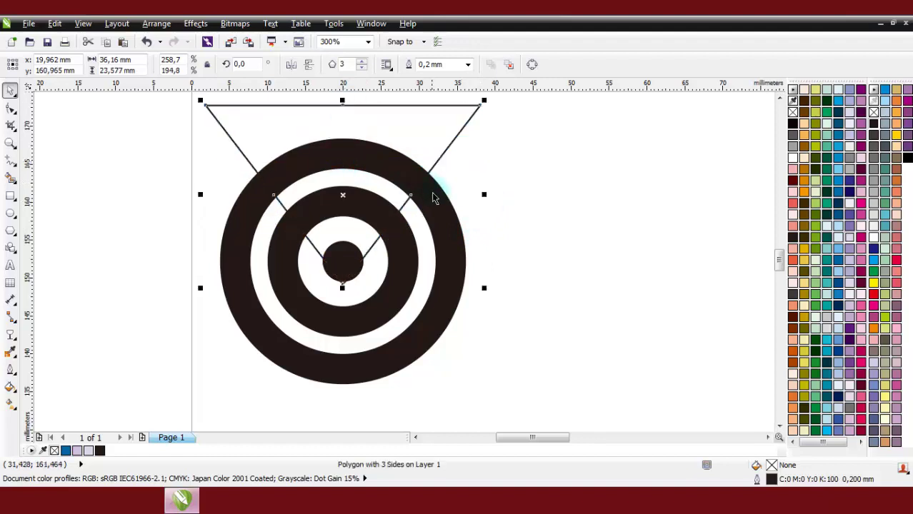
left_click_drag(479, 196, 519, 195)
scroll(320, 236, "down", 2)
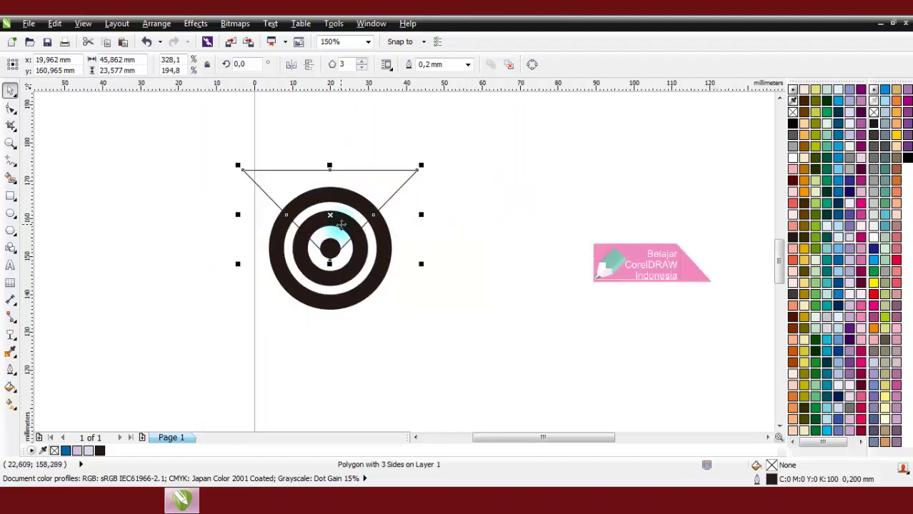
left_click(449, 193)
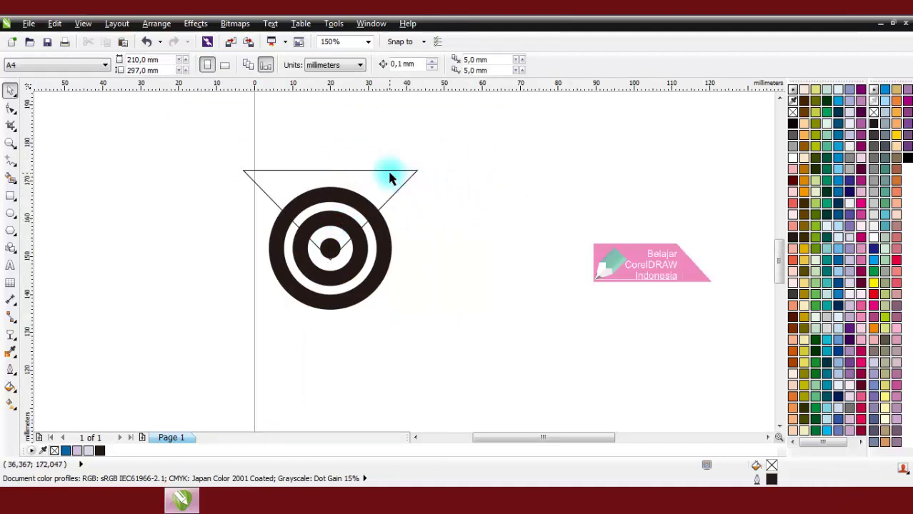
Intersect the downward-pointing triangle with the welded rings to create the Wi-Fi arcs
left_click(389, 179)
scroll(340, 237, "up", 2)
left_click(430, 276, "shift")
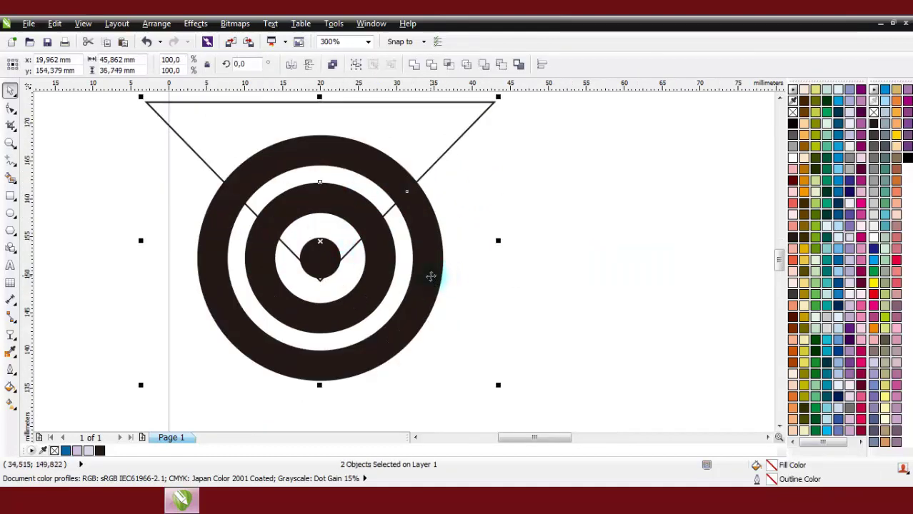
left_click(465, 64)
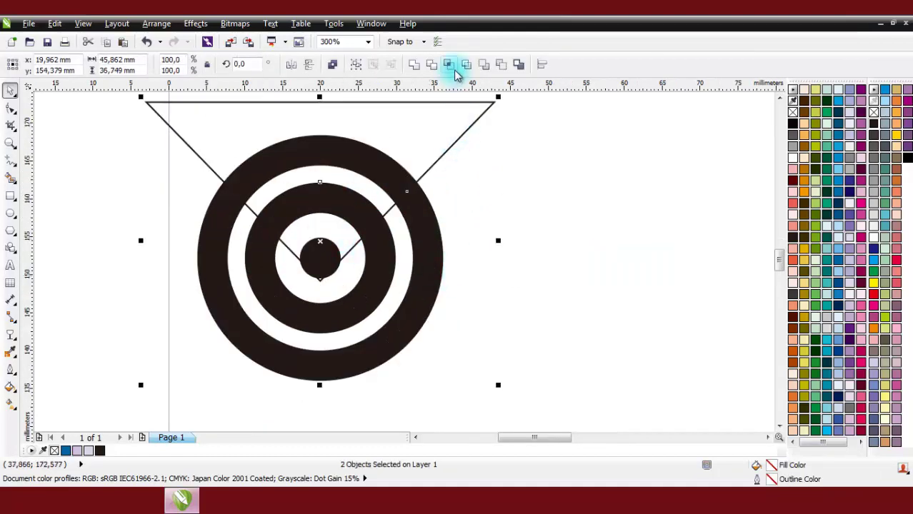
Delete the original triangle and the original full rings, keeping the intersected arcs and the centre dot
left_click(440, 136)
left_click(440, 135)
right_click(441, 134)
left_click(463, 280)
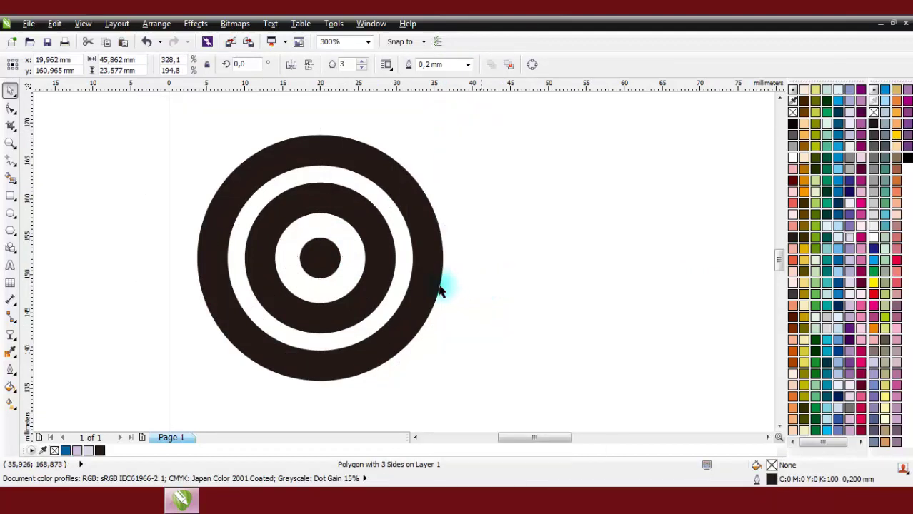
left_click(431, 285)
right_click(430, 285)
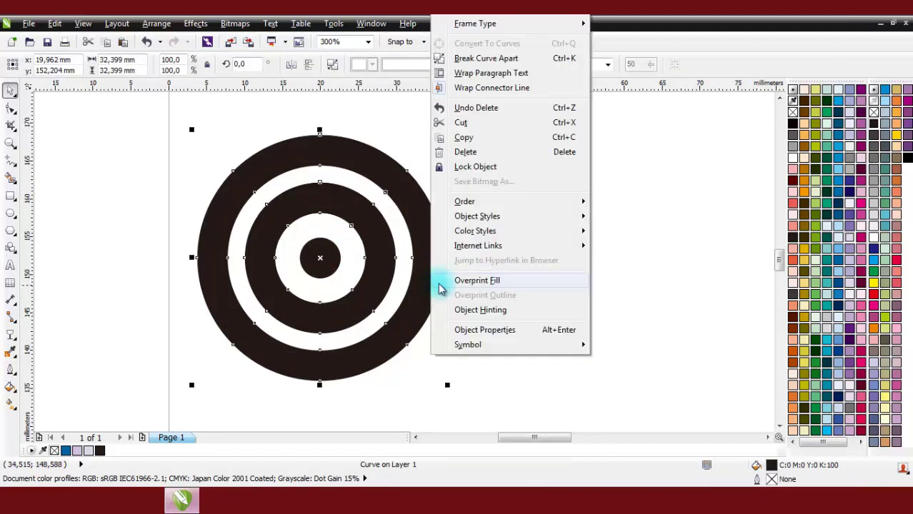
left_click(482, 155)
scroll(268, 166, "up", 3)
scroll(291, 183, "down", 3)
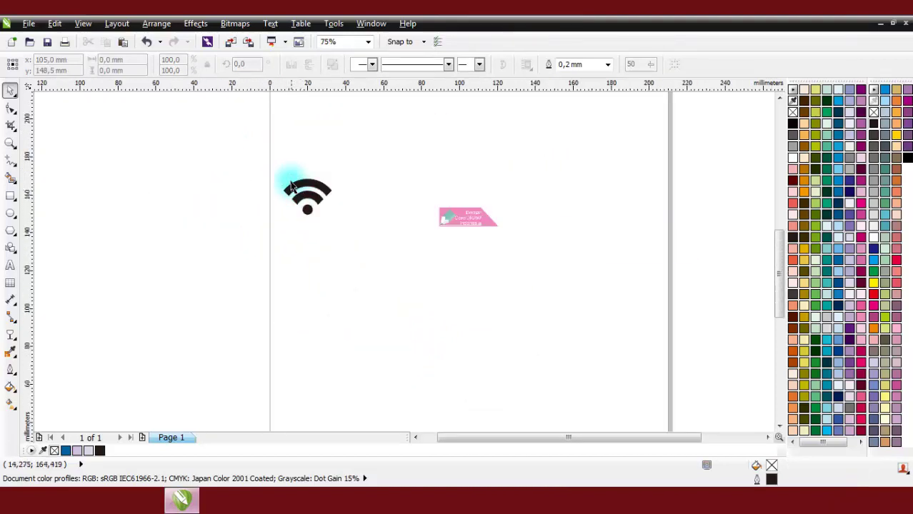
Weld the two arcs and the centre dot into one Wi-Fi icon shape
scroll(291, 183, "up", 2)
left_click(245, 145)
left_click_drag(245, 145, 517, 352)
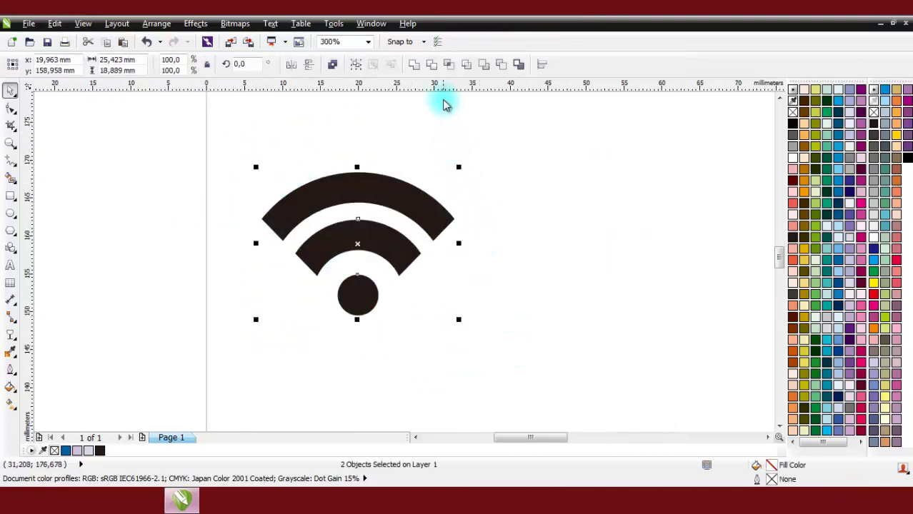
left_click(414, 66)
left_click(370, 159)
Add the artistic text "Free WiFi" just above the Wi-Fi icon
scroll(370, 158, "up", 1)
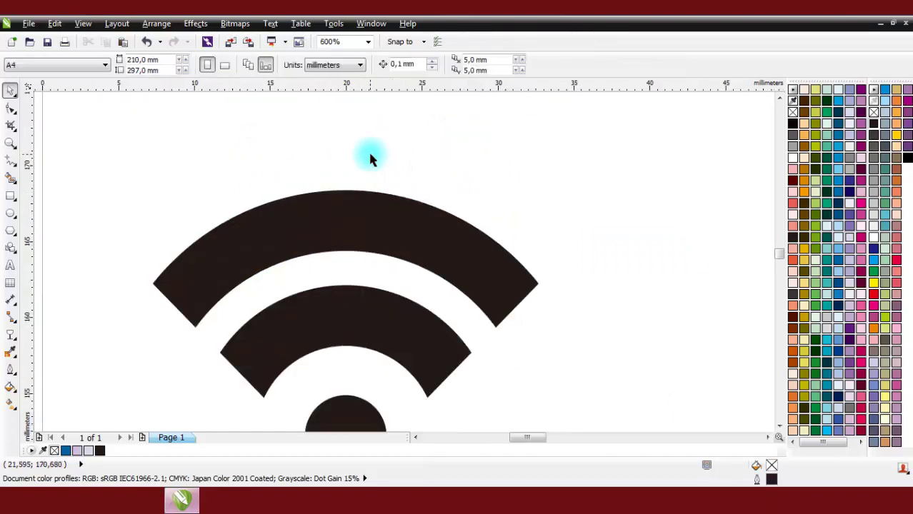
left_click(10, 265)
left_click(188, 178)
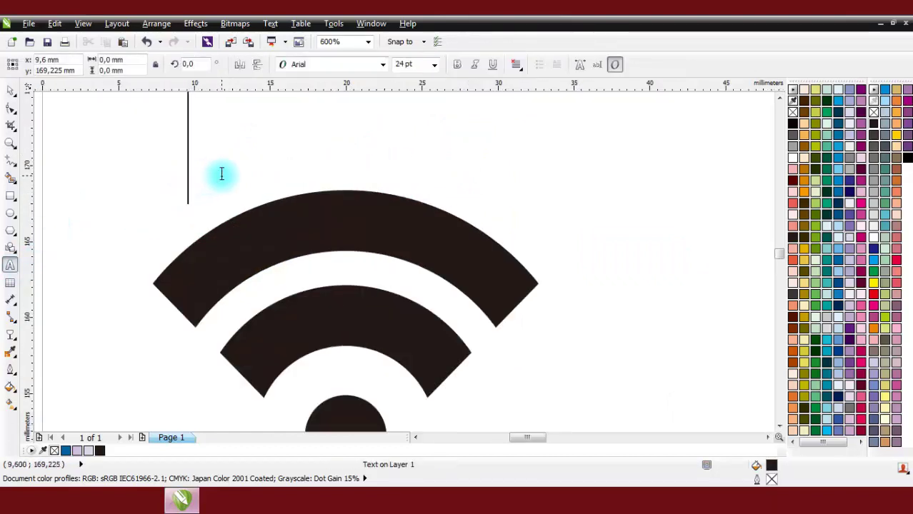
type("Free WiFi")
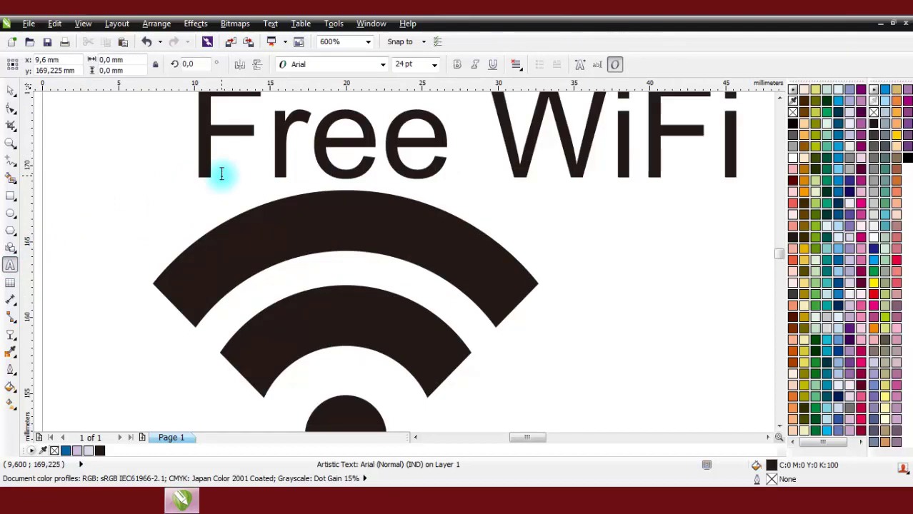
key("ctrl+space")
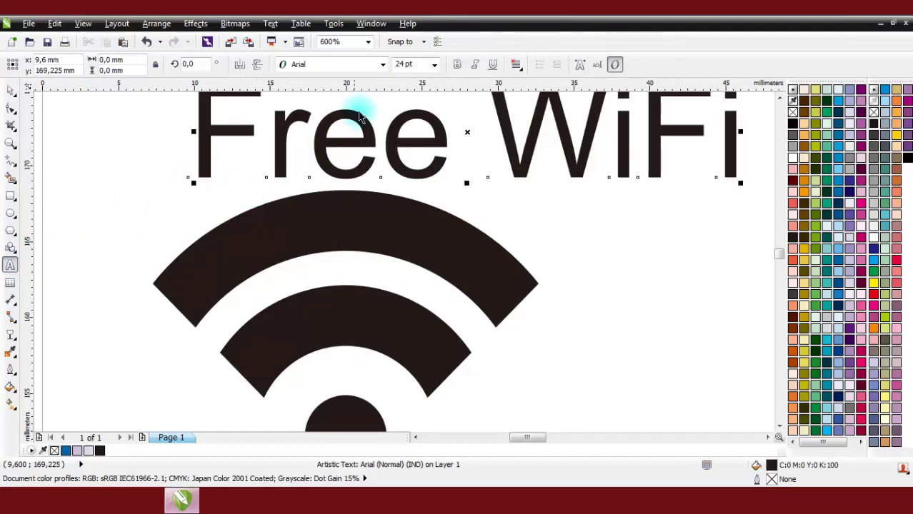
Set the "Free WiFi" text to Arial Black at 15 pt
left_click(381, 64)
left_click(365, 93)
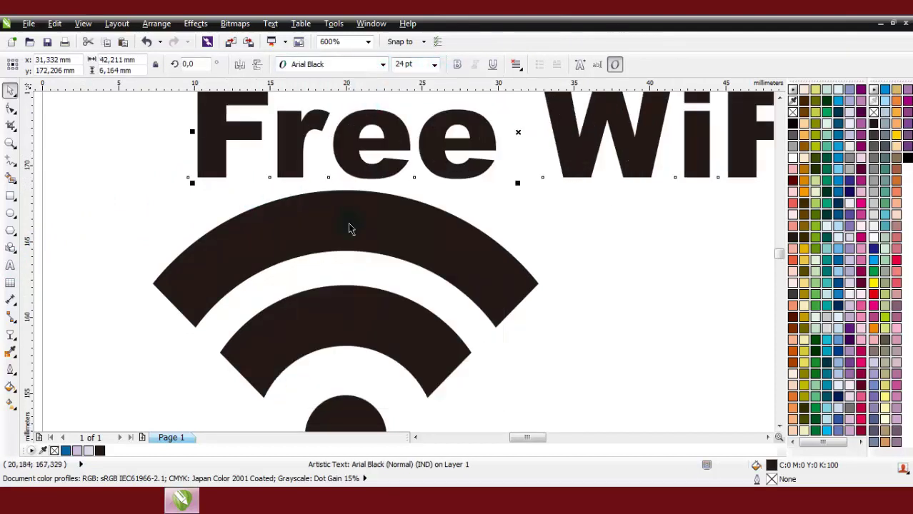
scroll(351, 228, "down", 2)
left_click(414, 65)
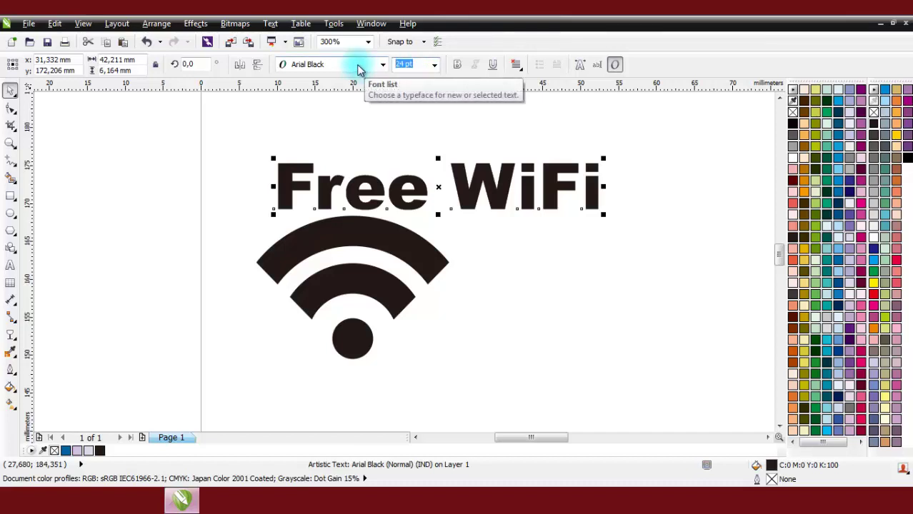
type("15")
key("Return")
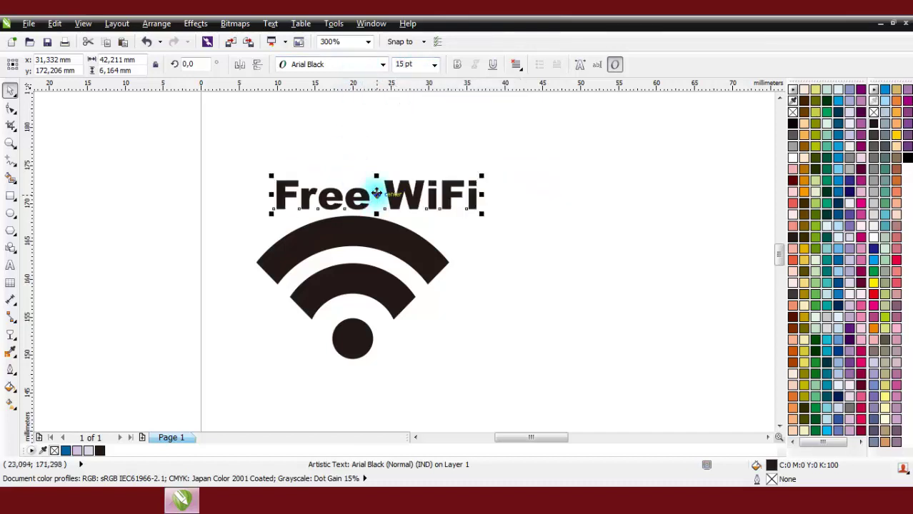
Position the "Free WiFi" text centrally above the icon and weld the text and icon into a single curve
left_click_drag(376, 192, 350, 182)
left_click_drag(229, 148, 493, 386)
left_click(414, 64)
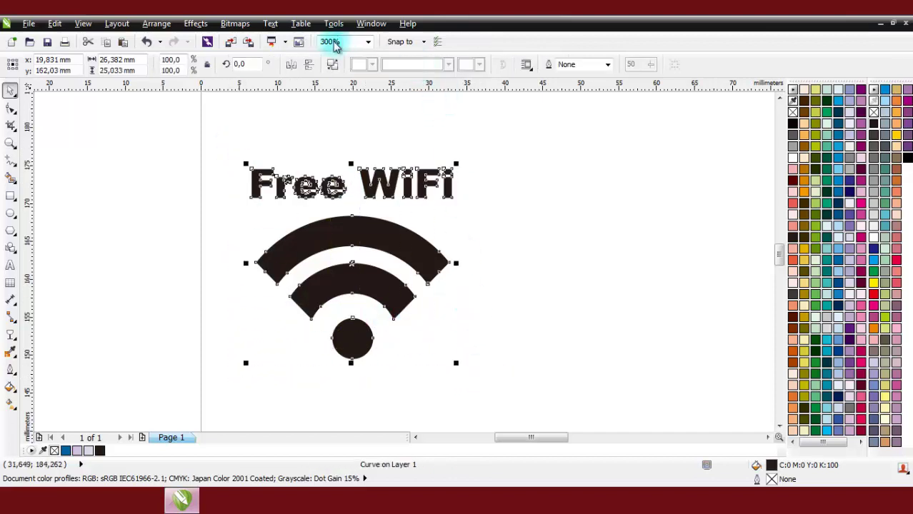
left_click(546, 253)
Draw a rectangle about 42.6 × 17.6 mm in the empty area beside the Free WiFi logo
scroll(292, 212, "down", 2)
scroll(416, 218, "up", 2)
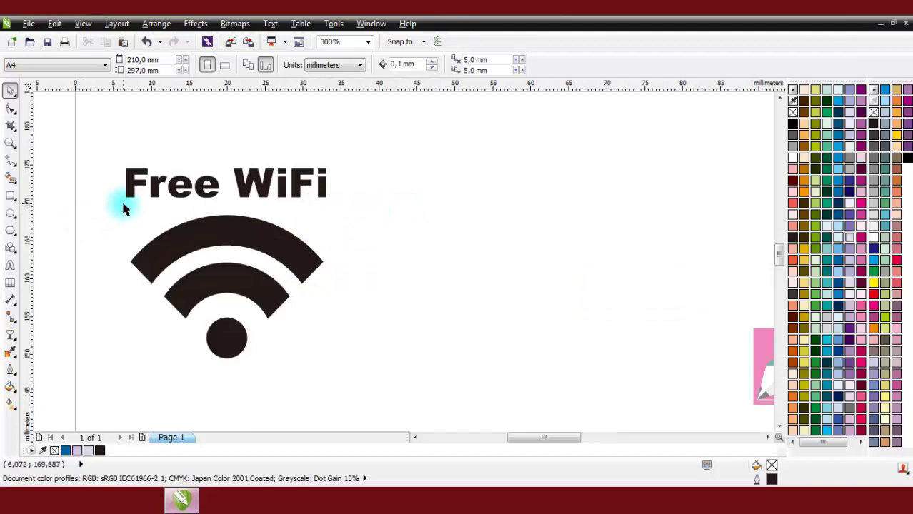
scroll(196, 241, "down", 4)
scroll(184, 208, "up", 4)
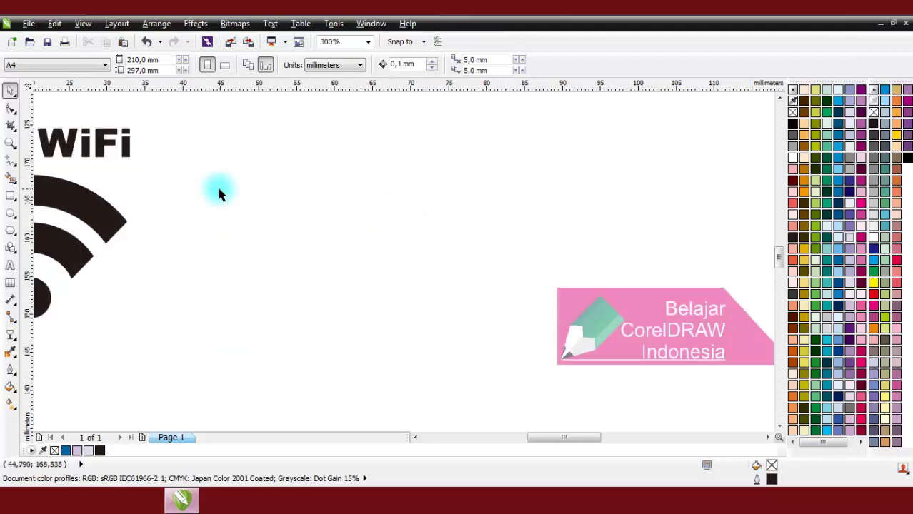
scroll(178, 183, "down", 1)
scroll(183, 181, "up", 1)
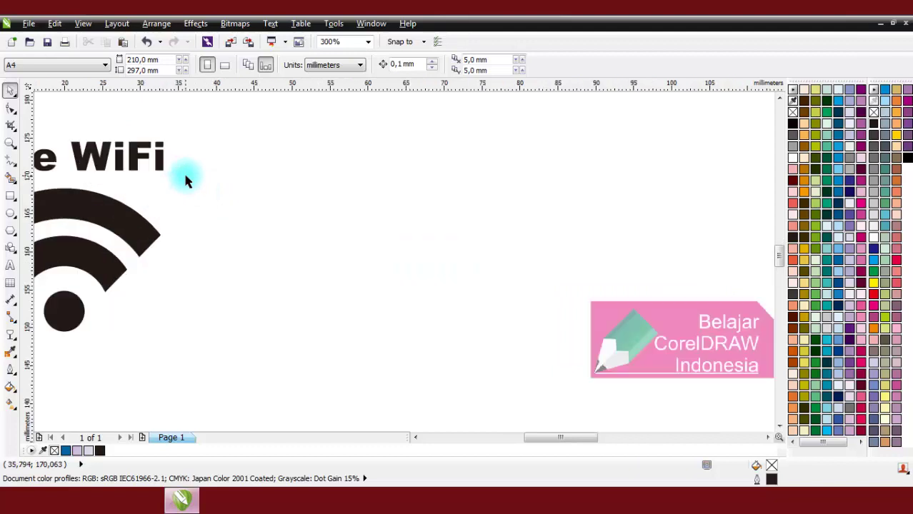
left_click(10, 196)
left_click(60, 195)
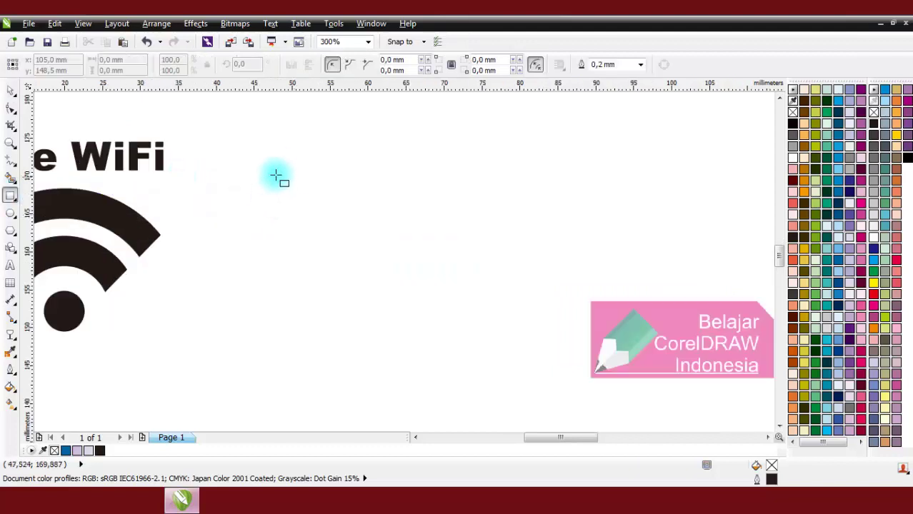
left_click_drag(280, 157, 604, 288)
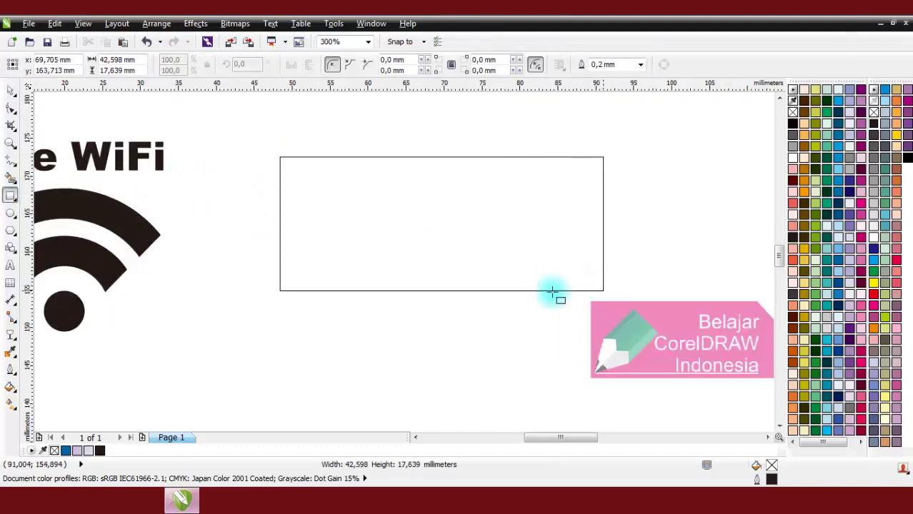
Round all corners of the wide rectangle to a radius of about 6.35 mm
scroll(418, 279, "down", 1)
scroll(505, 249, "up", 1)
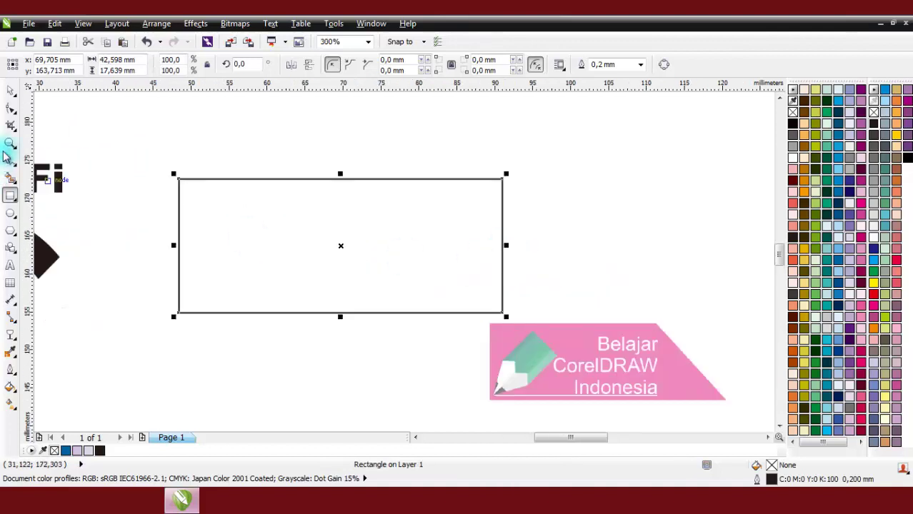
left_click(16, 107)
left_click(51, 108)
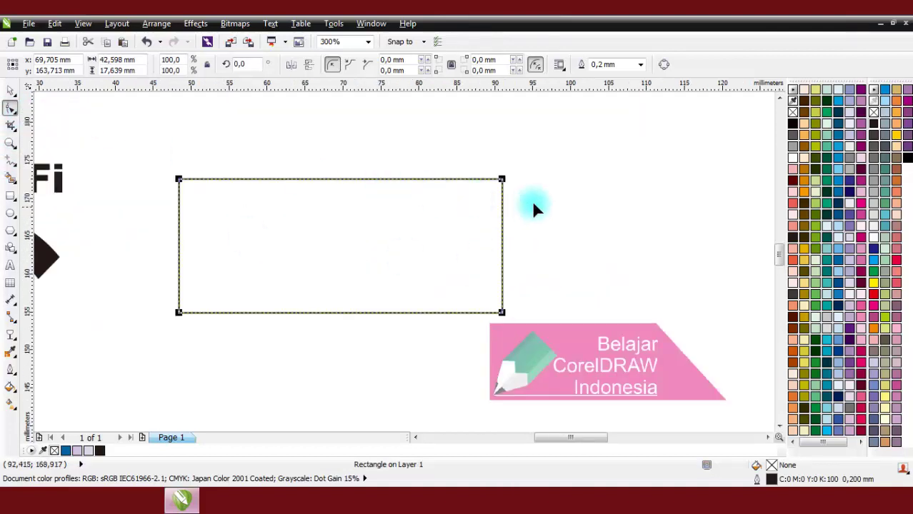
left_click_drag(503, 179, 452, 185)
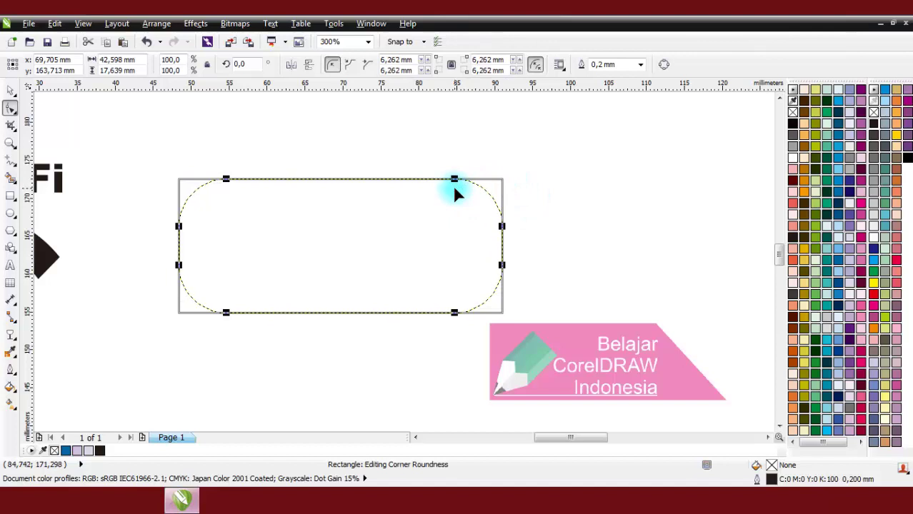
left_click(11, 90)
left_click(268, 232)
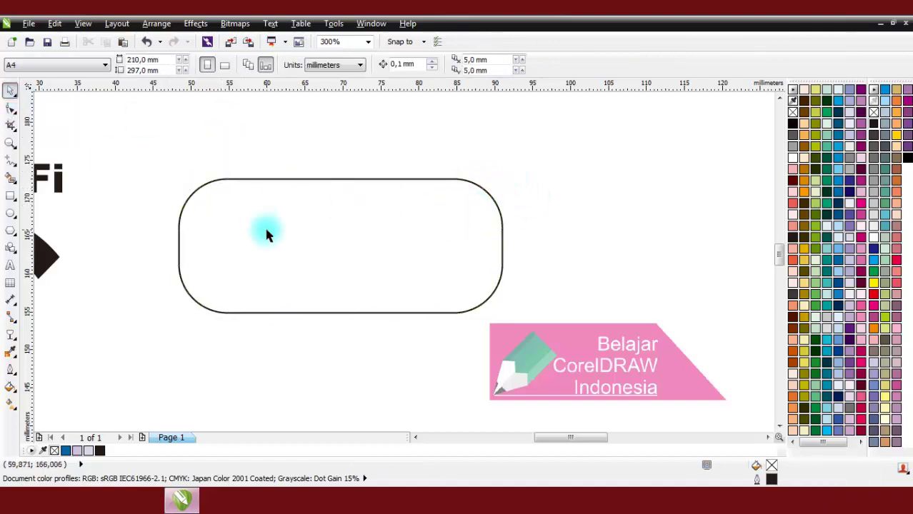
Draw a vertical guide line about 31.5 mm long across the rounded rectangle and align it to the rectangle's centre
left_click(178, 215)
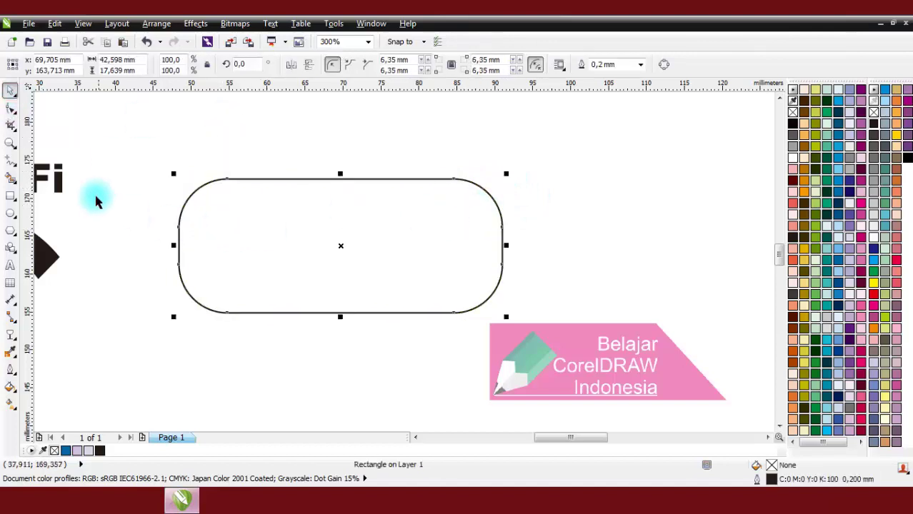
left_click(11, 166)
left_click(56, 157)
left_click(340, 123)
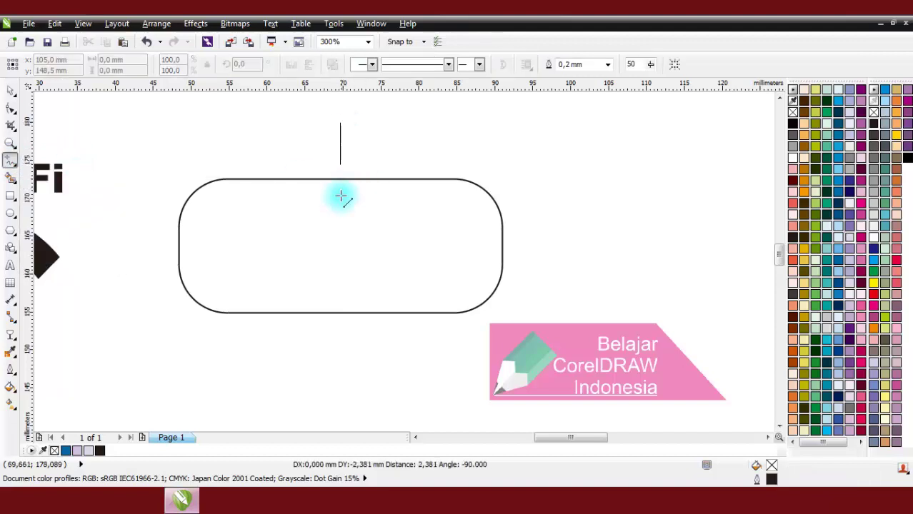
left_click(341, 362)
key("space")
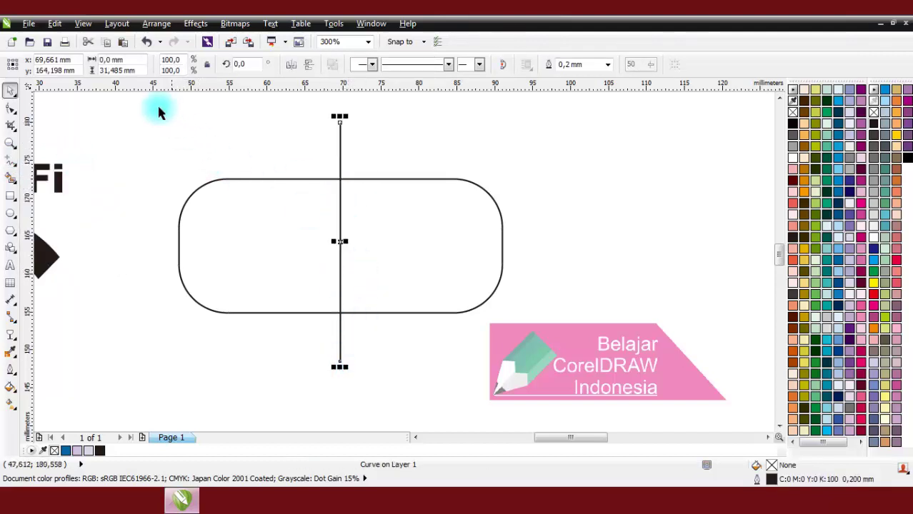
left_click_drag(159, 112, 530, 386)
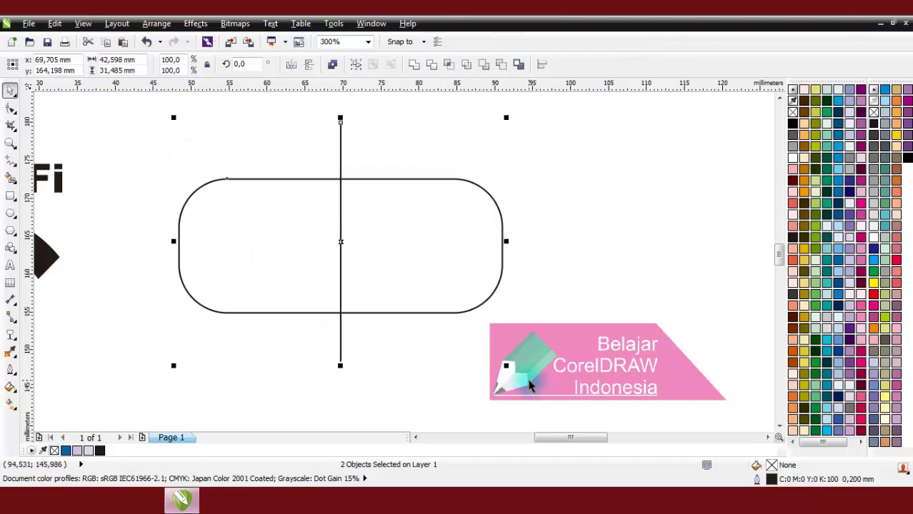
left_click(555, 218)
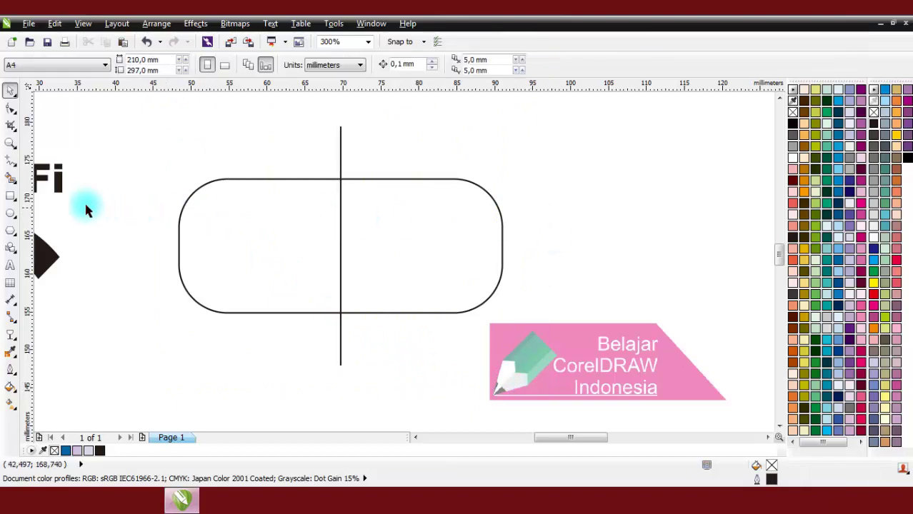
Draw a tall rectangle about 15.7 × 28.6 mm with its right edge on the vertical guide line, and delete the line
left_click(8, 197)
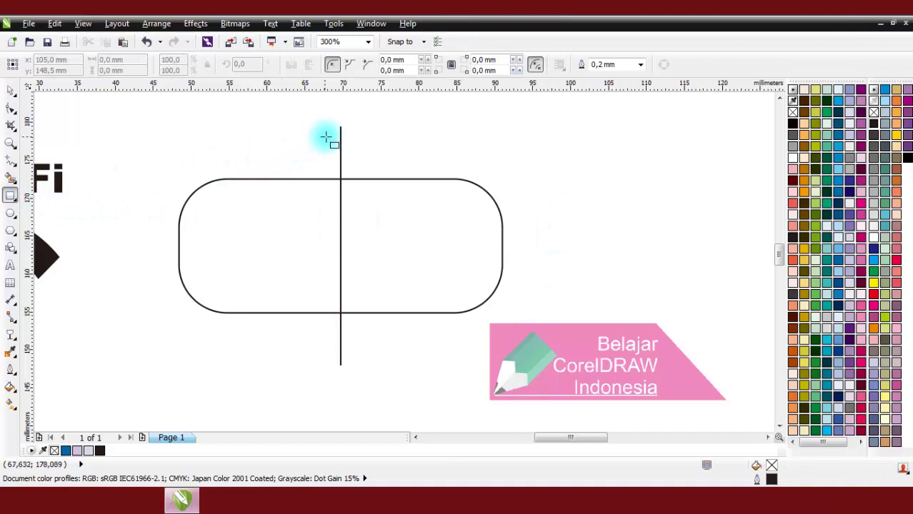
left_click_drag(340, 137, 221, 355)
left_click(11, 90)
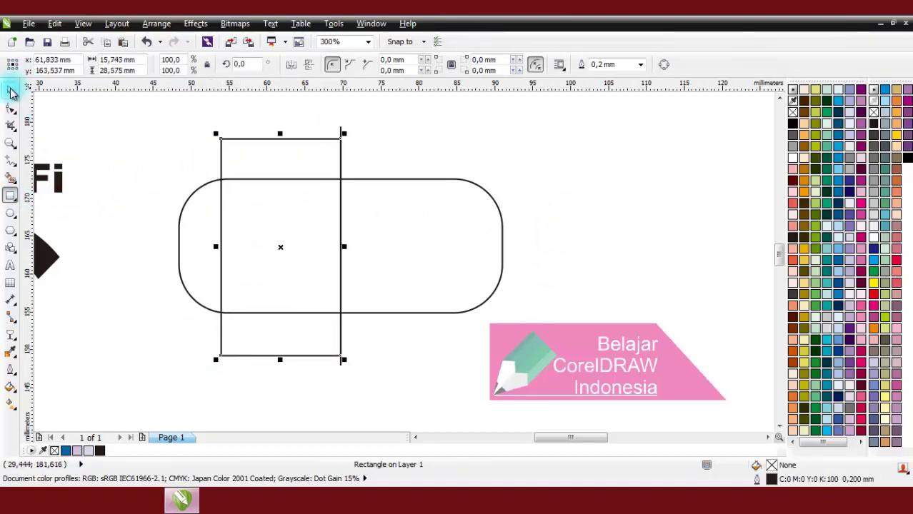
left_click_drag(312, 122, 450, 386)
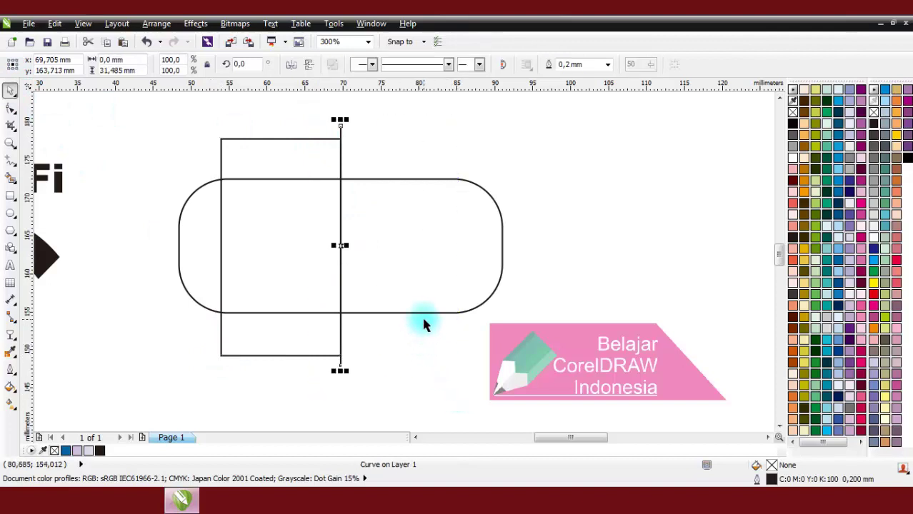
left_click(295, 251)
Round all corners of the tall rectangle so its ends become nearly semicircular
left_click(221, 236)
left_click(10, 112)
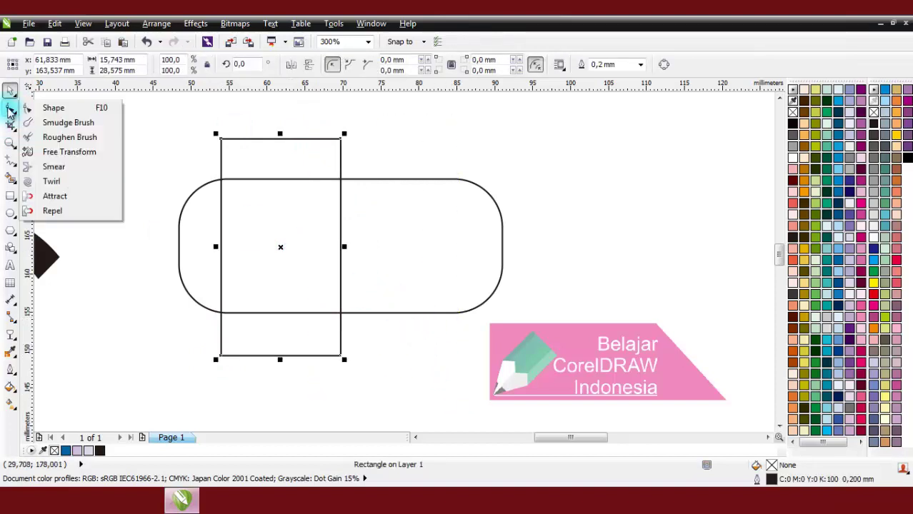
left_click(36, 106)
left_click_drag(340, 152, 324, 194)
left_click(11, 90)
left_click(173, 136)
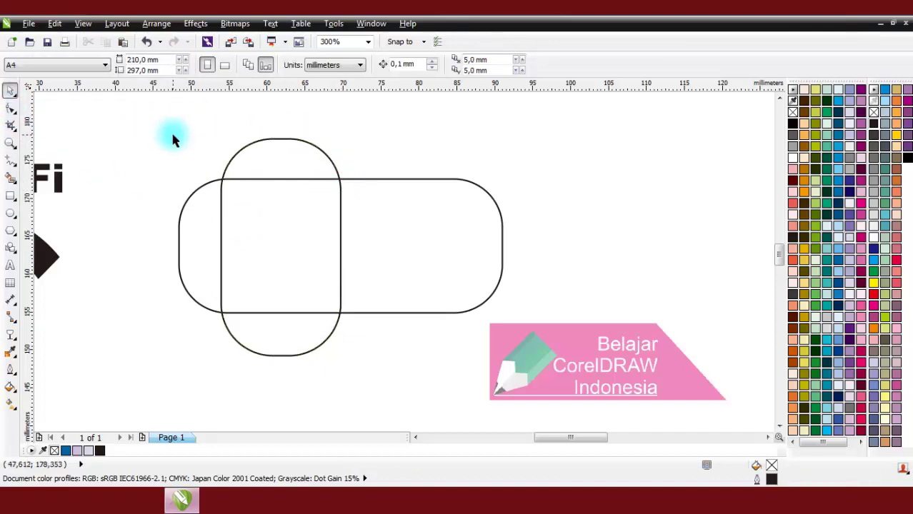
Align the tall rounded rectangle and the wide rounded rectangle along their bottom edges
left_click_drag(147, 115, 201, 180)
left_click_drag(250, 243, 539, 376)
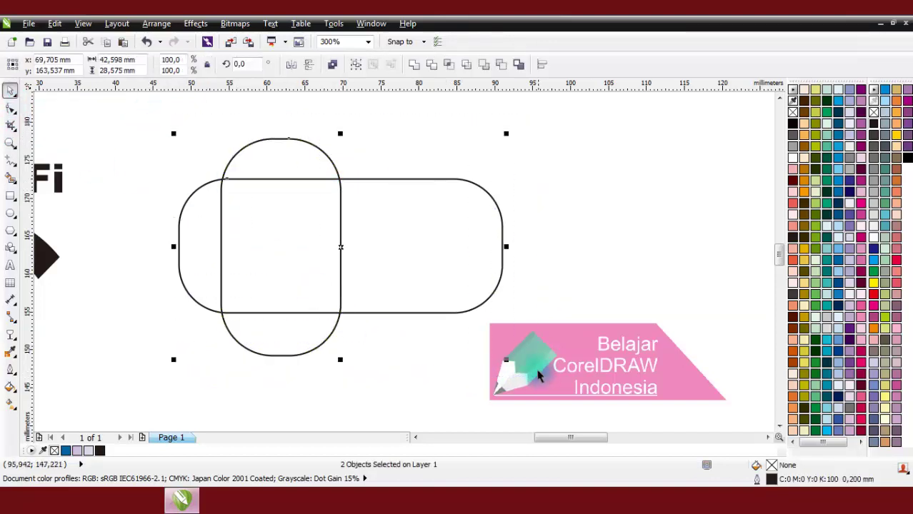
key("b")
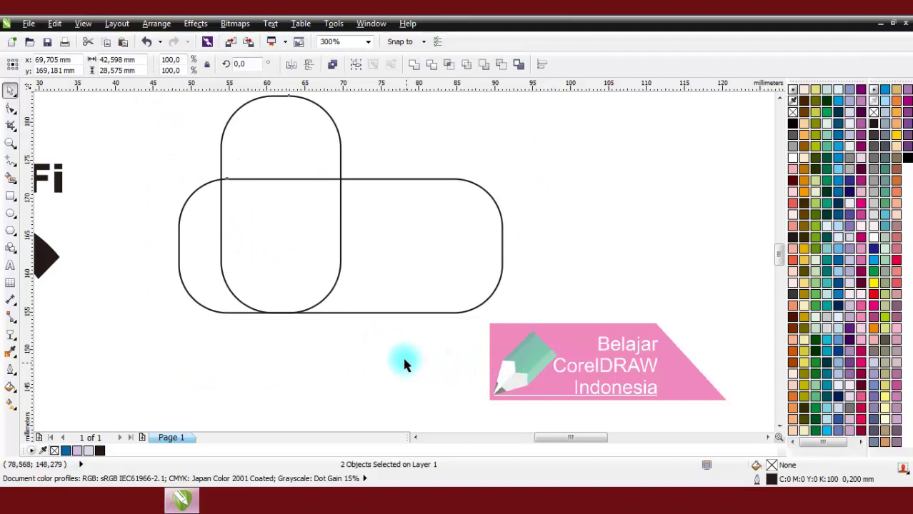
Mirror a copy of the tall rounded rectangle horizontally so it sits directly against the original's right edge
left_click(404, 363)
left_click(316, 140)
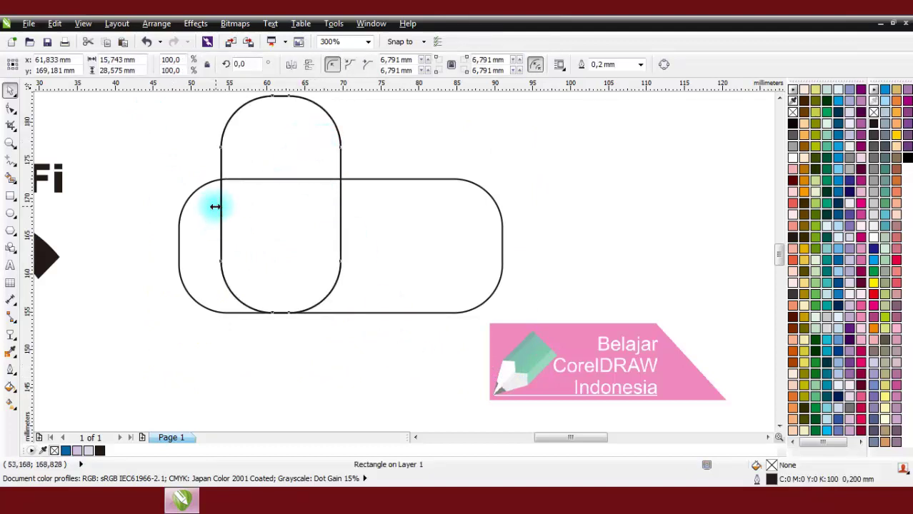
left_click_drag(215, 206, 423, 216)
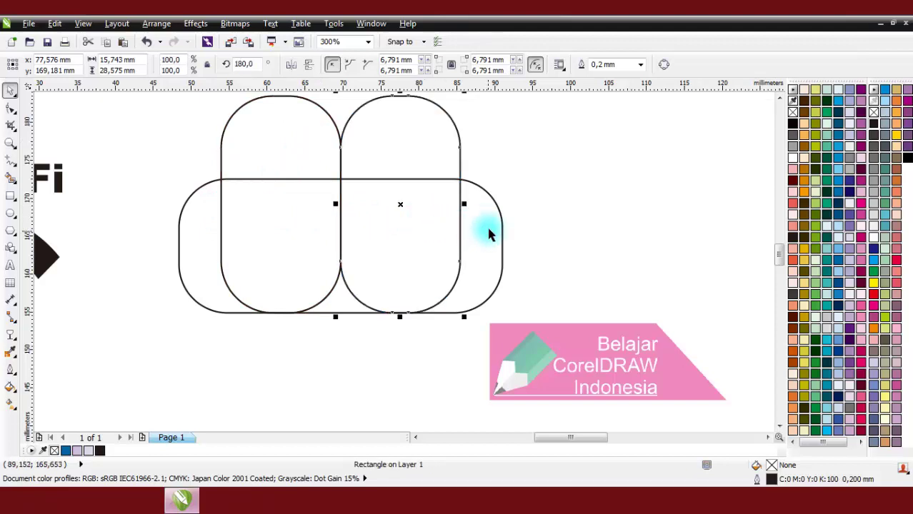
scroll(401, 177, "down", 1)
scroll(425, 164, "up", 1)
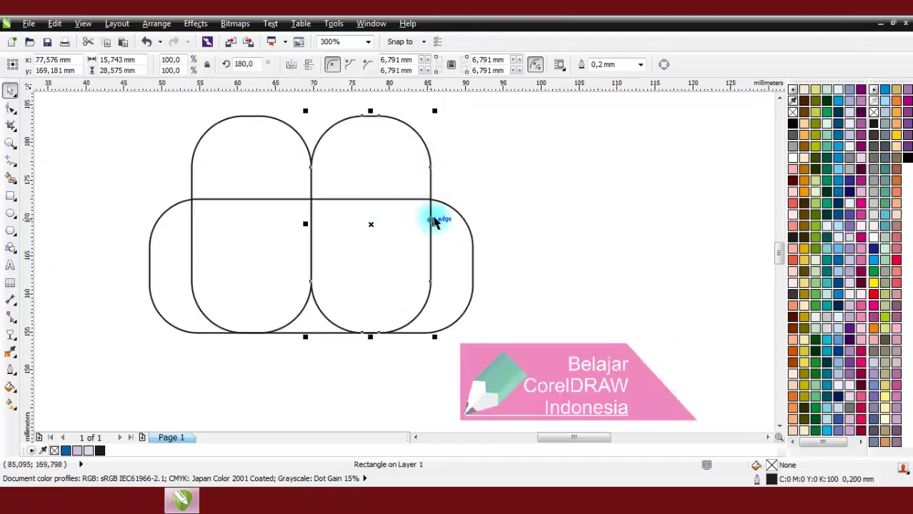
Align the mirrored tall rectangle to the top edge of the wide rounded rectangle
left_click(452, 230, "shift")
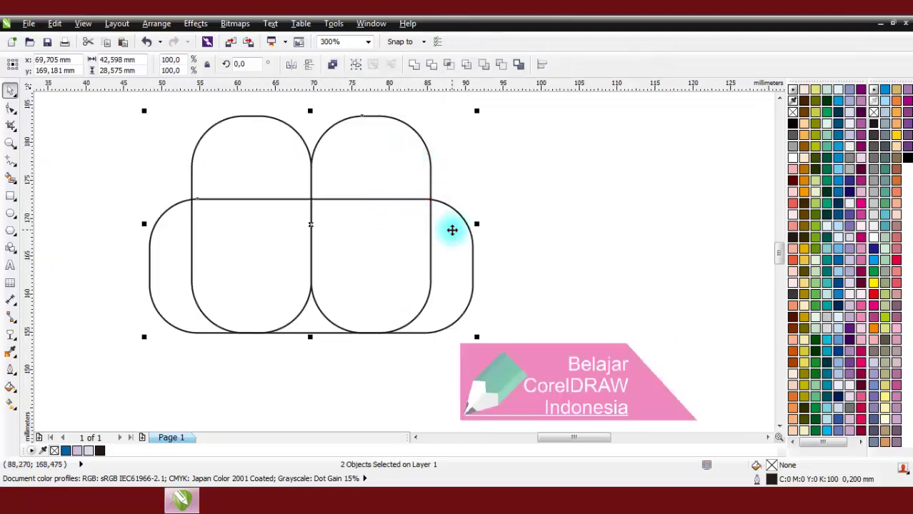
key("t")
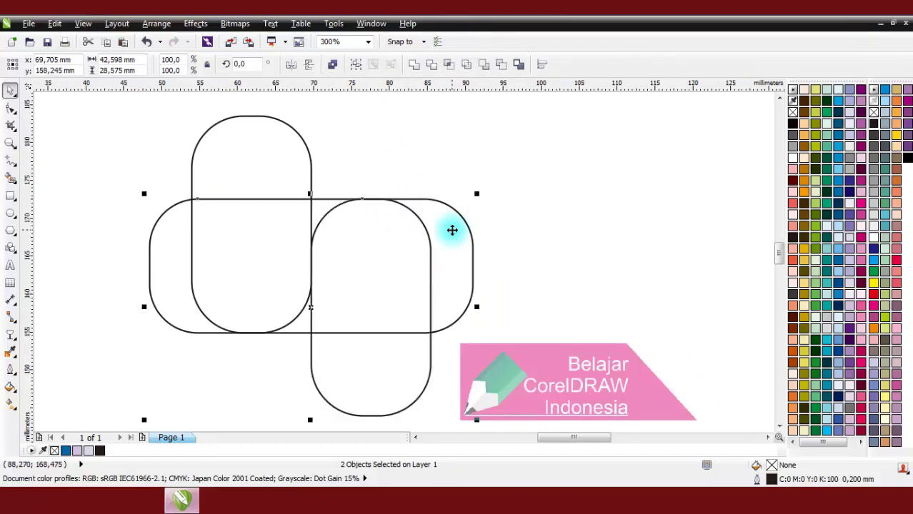
left_click(530, 197)
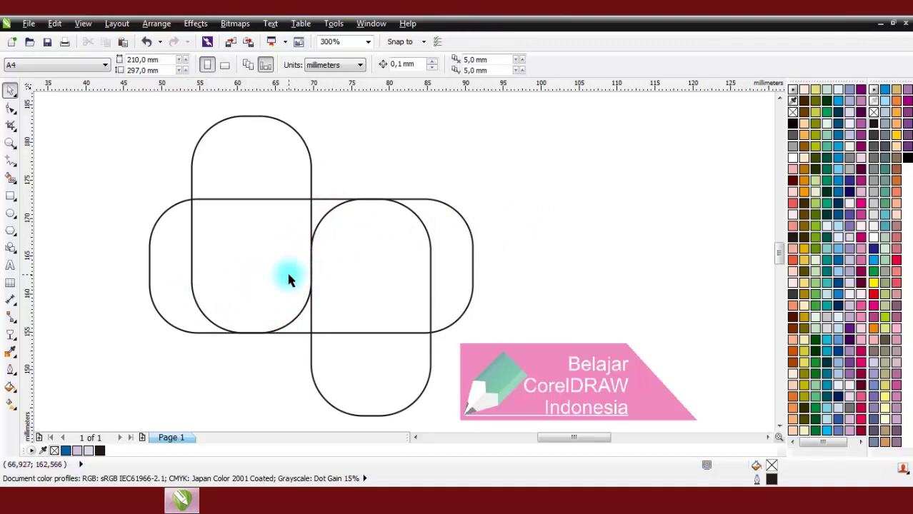
Smart-fill the wide rectangle's regions left of the S-shaped division with blue-grey, including the thin wedge above the second tall rectangle
left_click(12, 176)
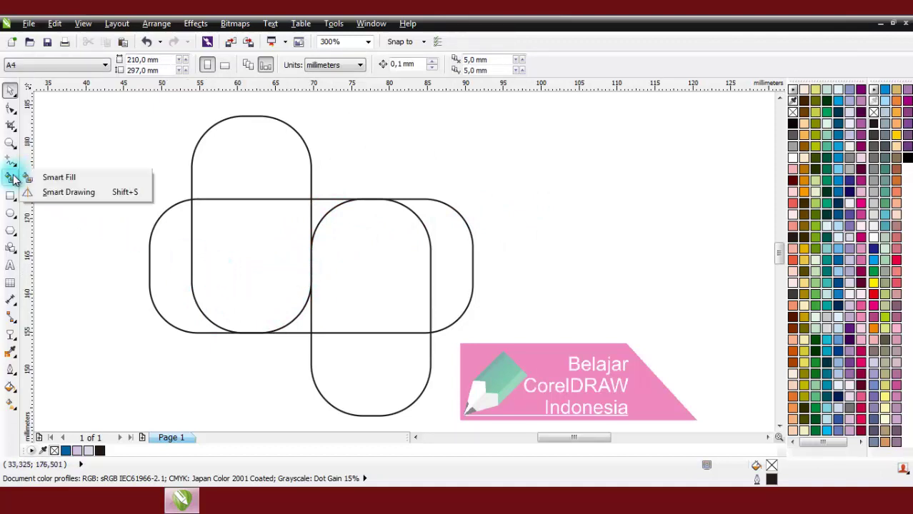
left_click(111, 180)
left_click(177, 283)
left_click(257, 270)
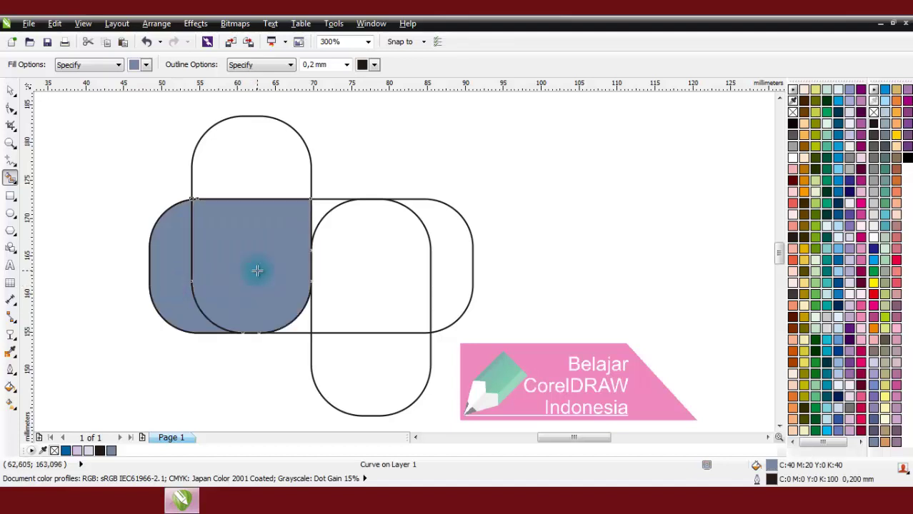
Delete the two tall rounded rectangles and weld the blue-grey pieces into a single shape
left_click(11, 93)
left_click(294, 161)
right_click(297, 162)
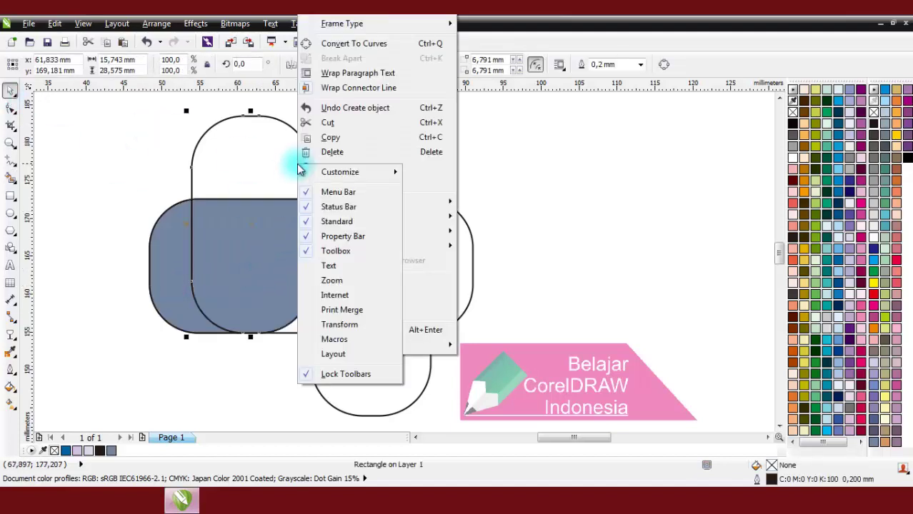
left_click(343, 142)
right_click(291, 147)
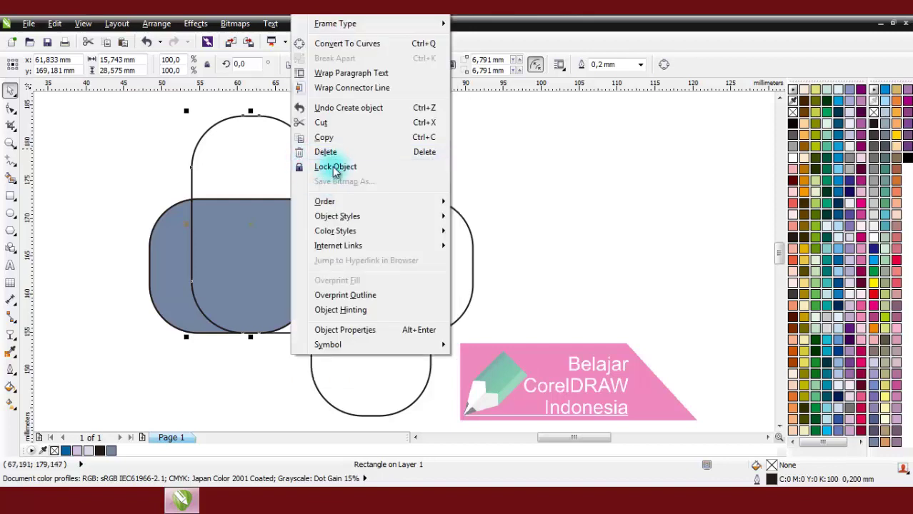
left_click(333, 162)
left_click(379, 357)
right_click(379, 357)
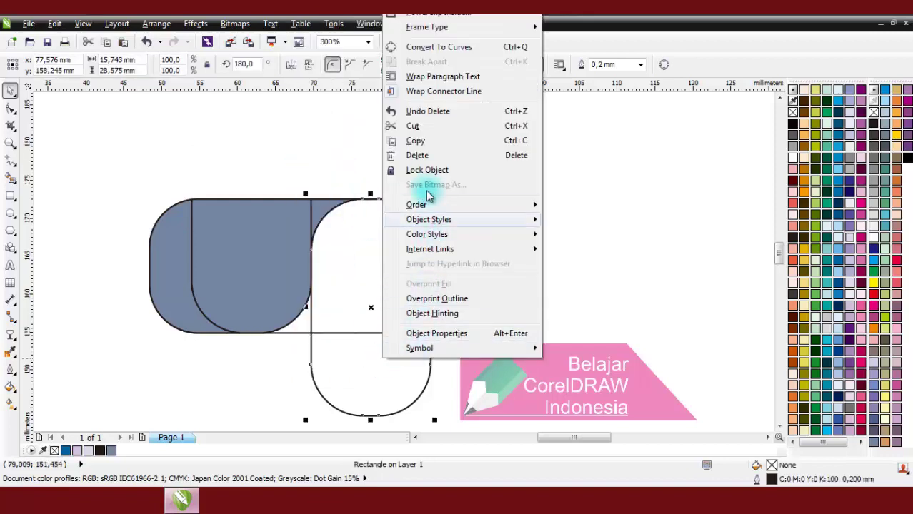
left_click(425, 161)
left_click_drag(114, 159, 393, 379)
left_click(413, 65)
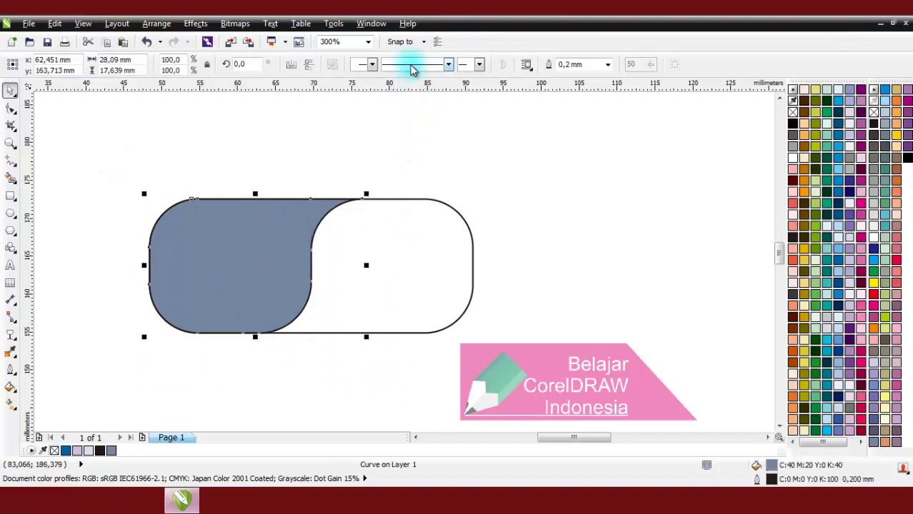
Try trimming the wide rounded rectangle with the blue-grey shape and moving the pieces aside, and undo these changes
left_click_drag(125, 151, 511, 387)
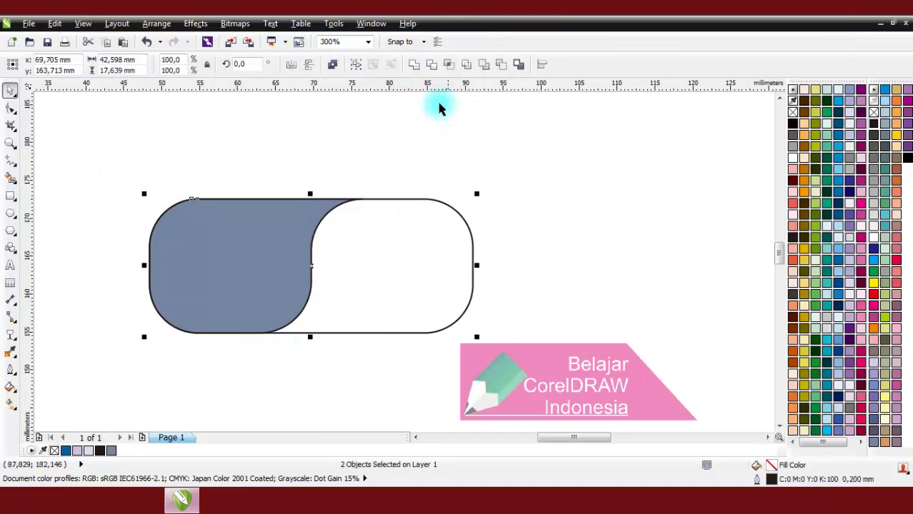
left_click(439, 66)
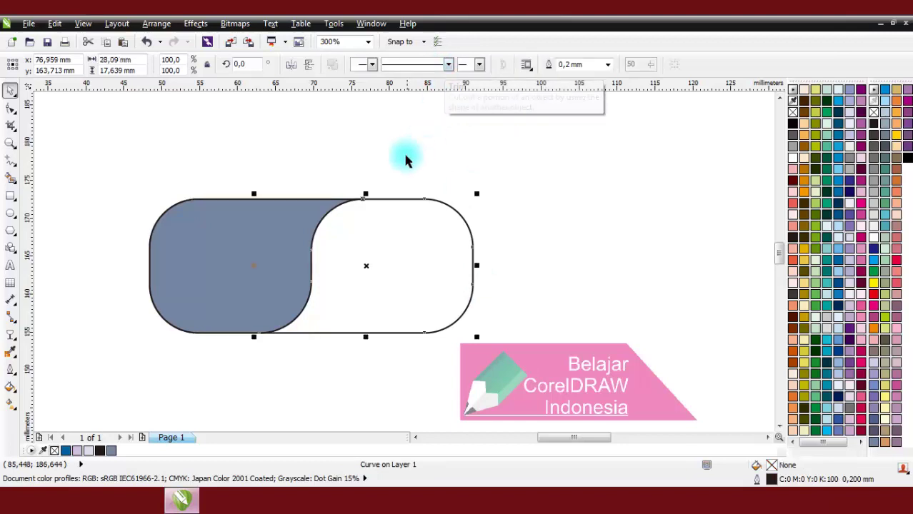
left_click_drag(381, 232, 533, 228)
key("ctrl+z")
key("ctrl+z")
key("ctrl+z")
key("ctrl+z")
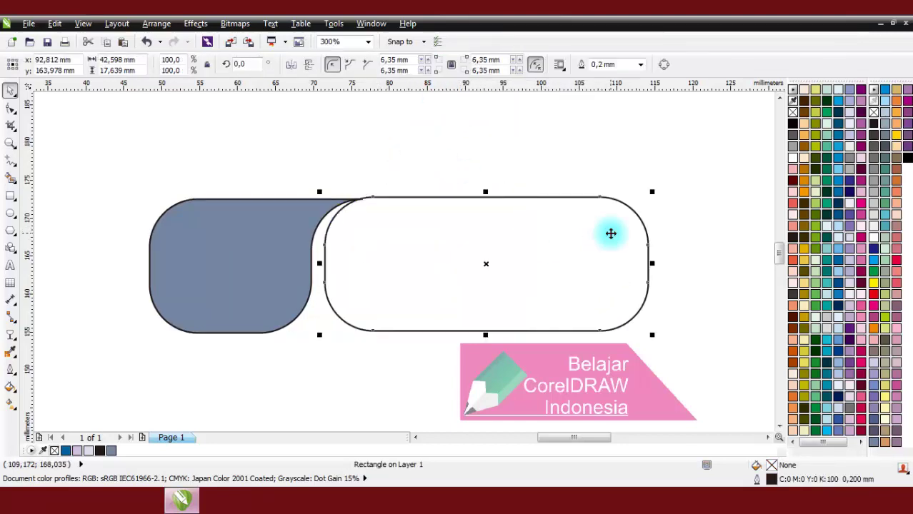
key("ctrl+z")
Trim the blue-grey shape out of the wide rounded rectangle behind it
left_click_drag(122, 159, 515, 374)
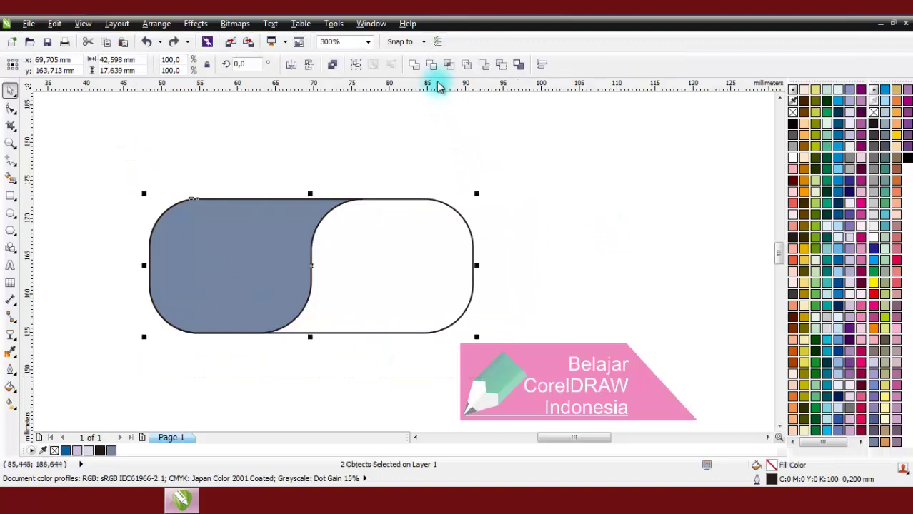
left_click(433, 66)
left_click(363, 182)
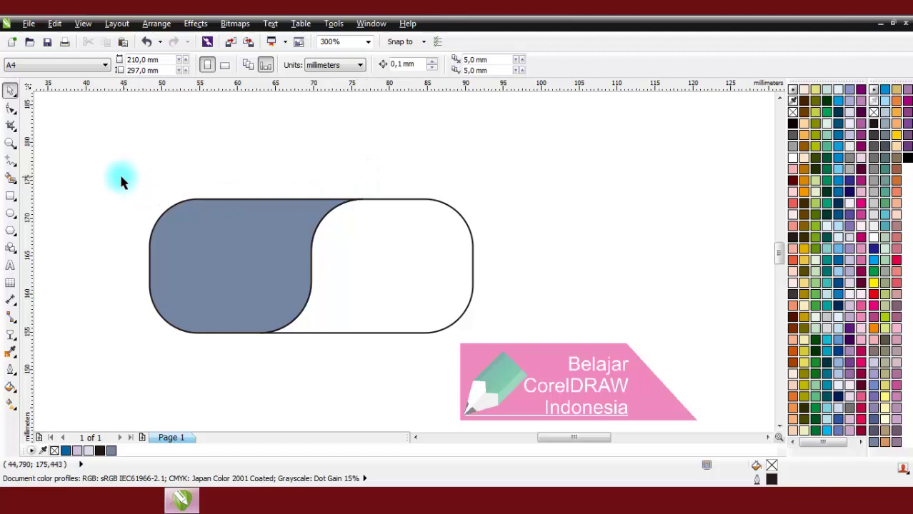
Draw a small square about 2.3 mm wide inside the blue-grey shape
left_click(10, 197)
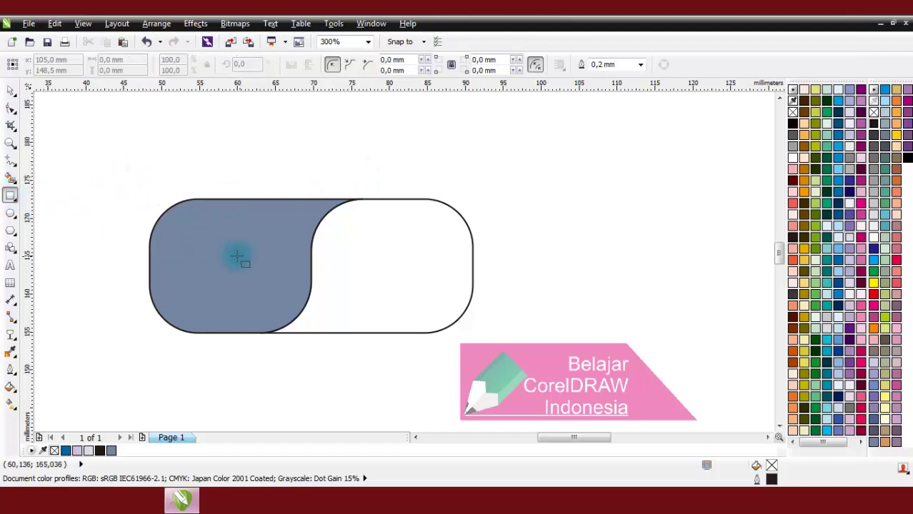
mouse_move(211, 238)
left_mouse_down()
mouse_move(229, 256)
mouse_move(408, 272)
mouse_move(272, 260)
left_mouse_up()
key("Escape")
key("space")
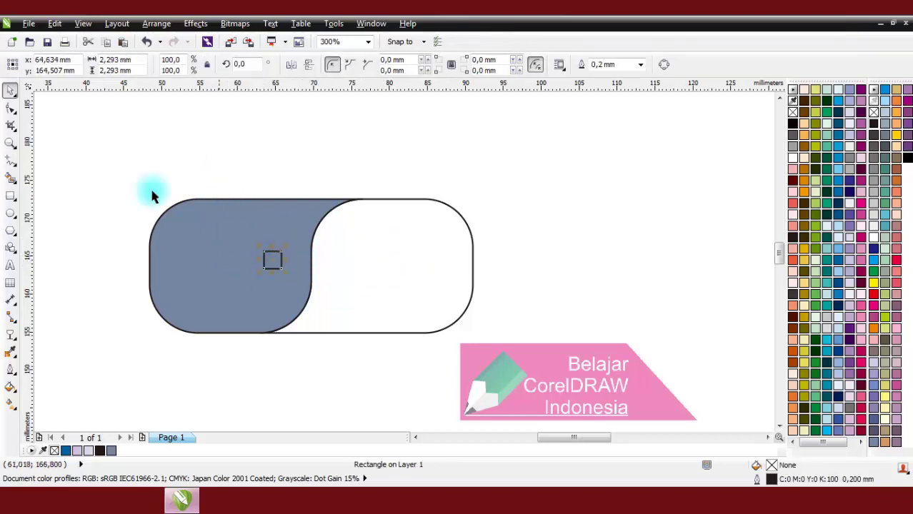
Create a boundary outline around all the selected shapes
left_click_drag(96, 158, 548, 368)
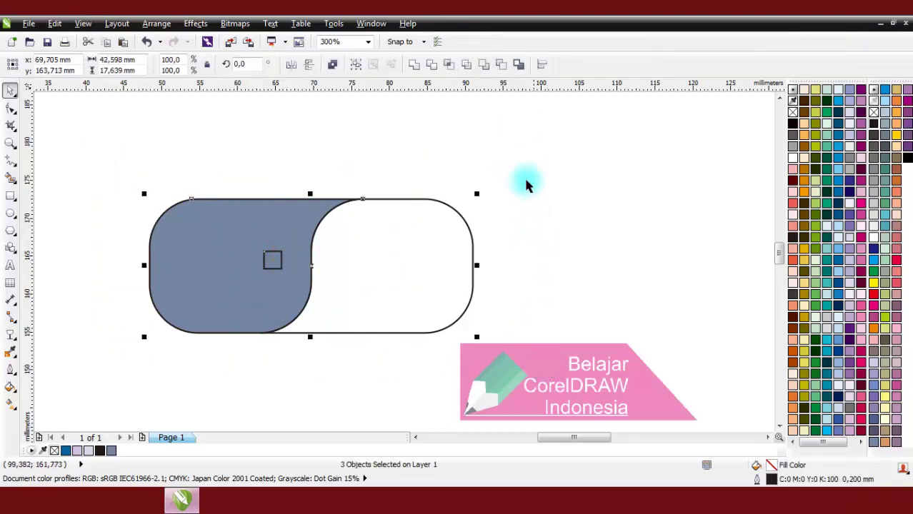
left_click(519, 66)
left_click(407, 153)
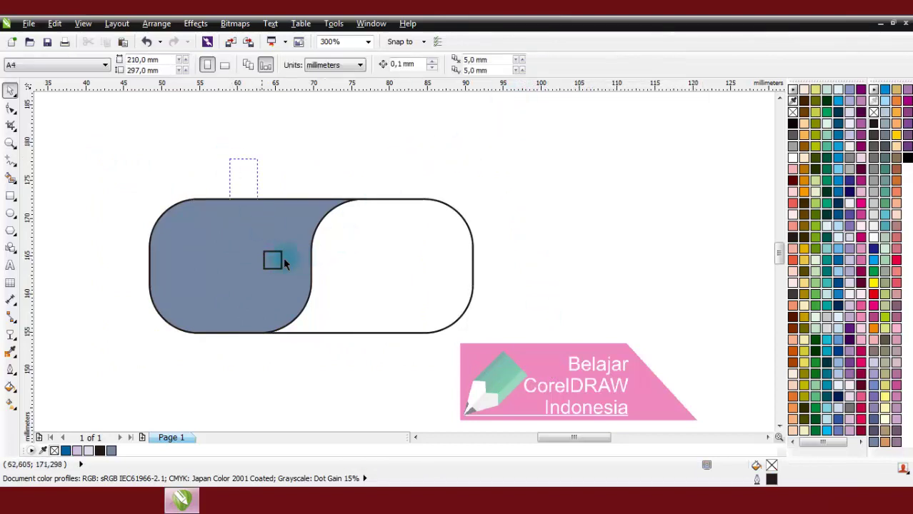
Delete the small square, try moving the boundary outline away from the shapes, and undo the move
left_click(272, 260)
right_click(273, 260)
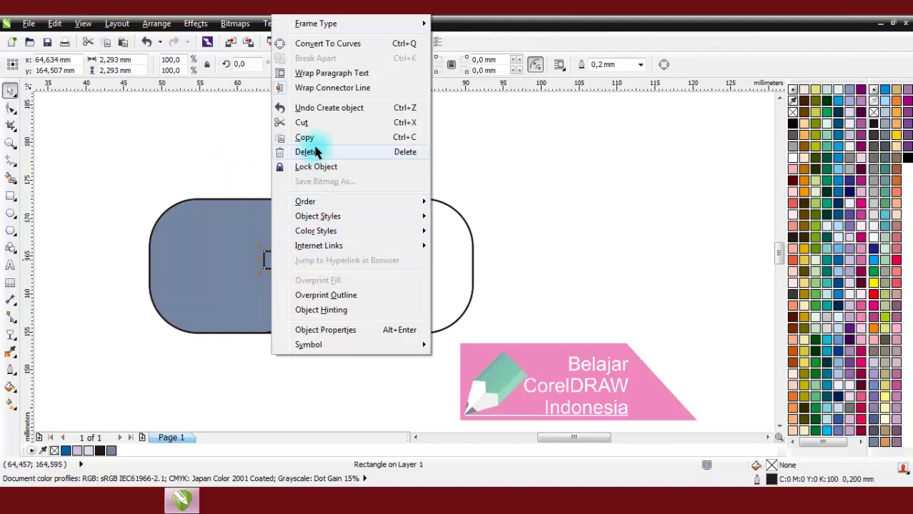
left_click(316, 148)
left_click_drag(437, 265, 383, 203)
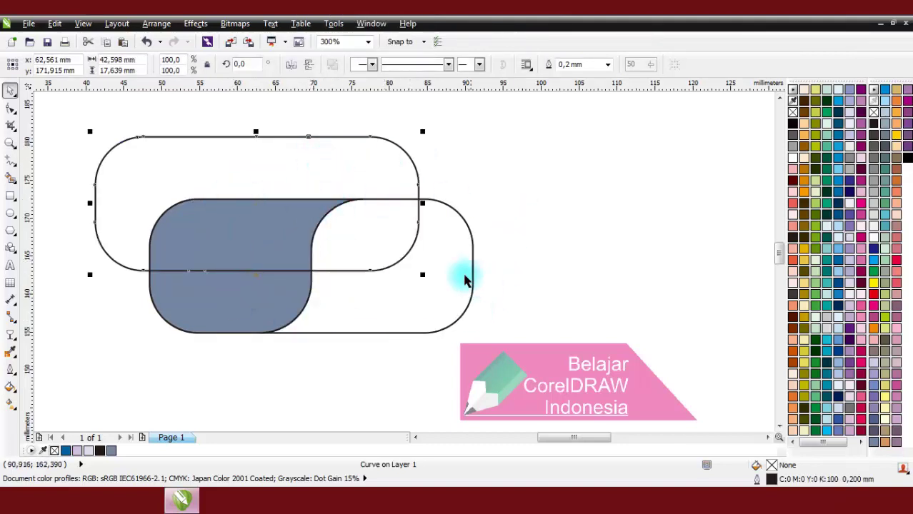
key("Delete")
Add a one-step outside contour with a 1.5 mm offset to the boundary outline, and weld the separated contour with that outline
left_click(468, 280)
left_click(8, 342)
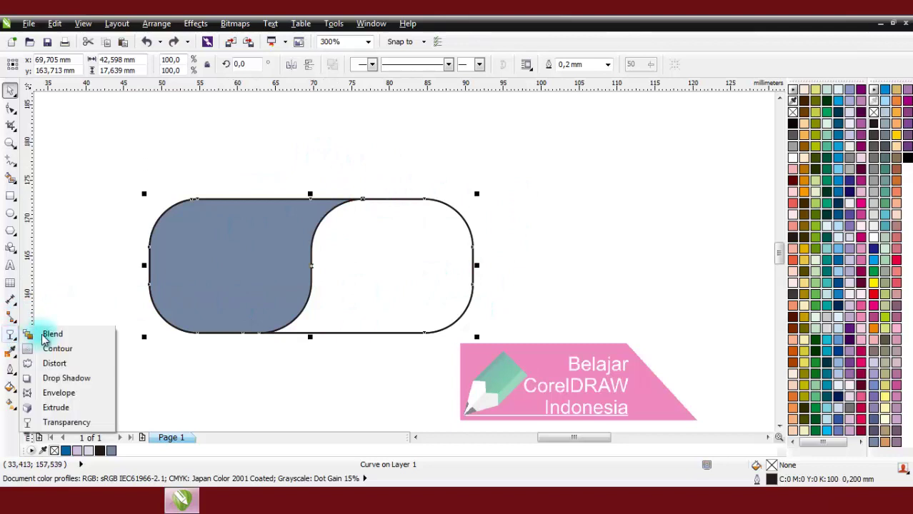
left_click(52, 347)
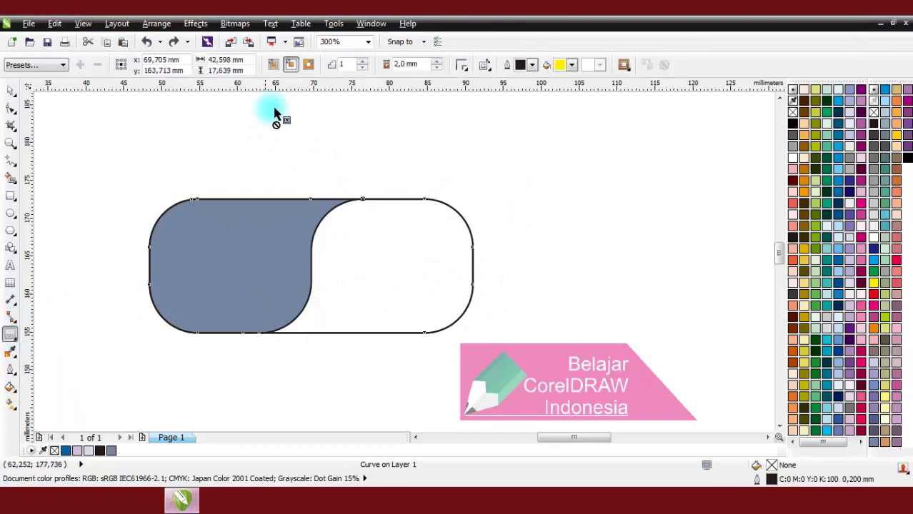
left_click(309, 64)
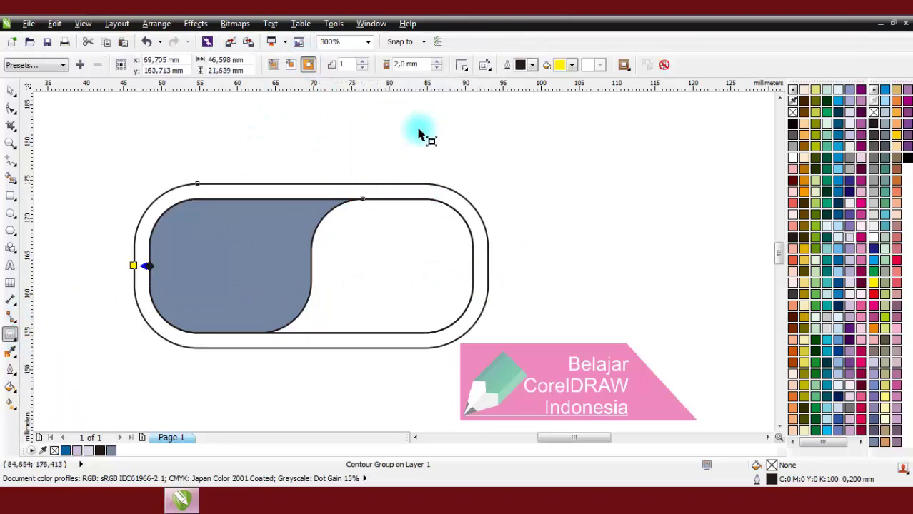
left_click(437, 67)
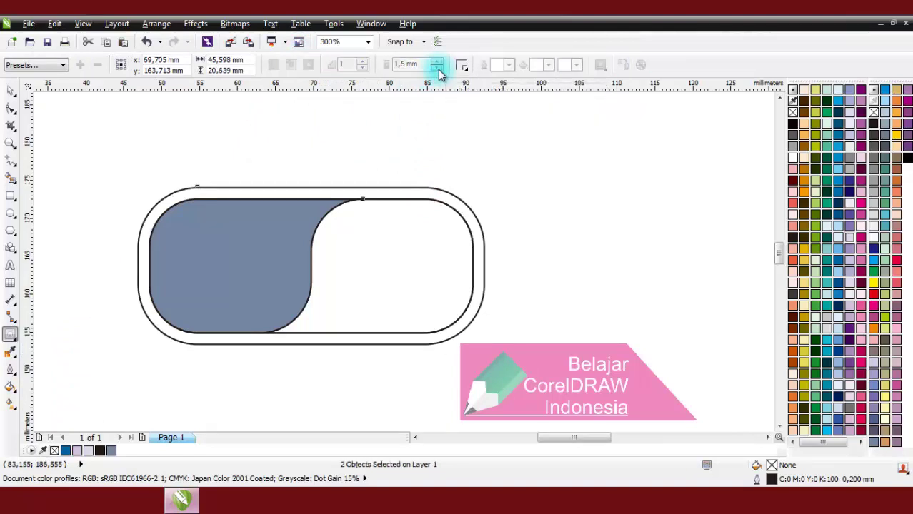
left_click(10, 90)
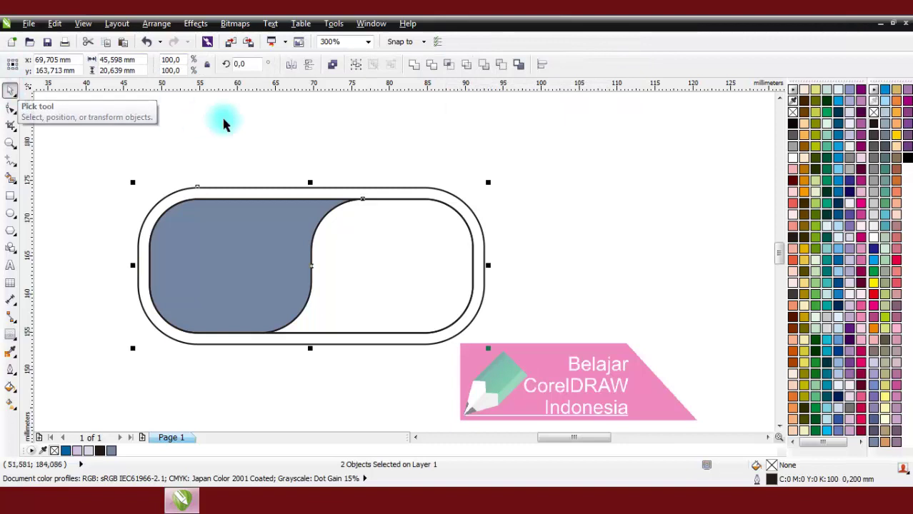
left_click(420, 72)
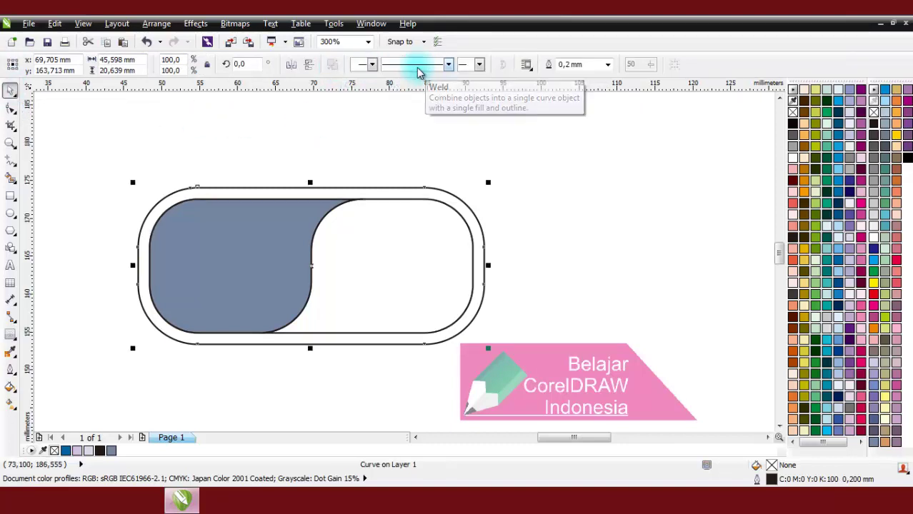
Try moving the enlarged outer outline off the inner shapes and undo the move
mouse_move(459, 187)
left_mouse_down()
mouse_move(337, 142)
mouse_move(461, 203)
left_mouse_up()
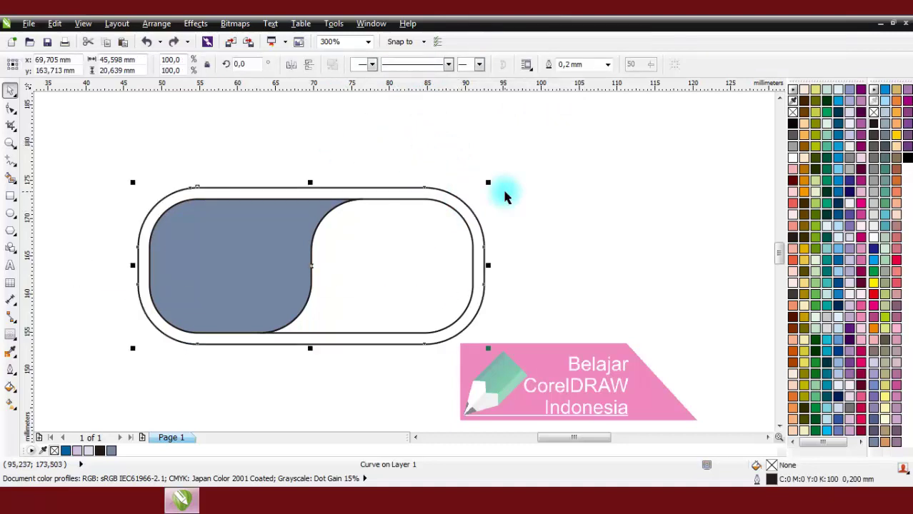
left_click(500, 200)
left_click(465, 203)
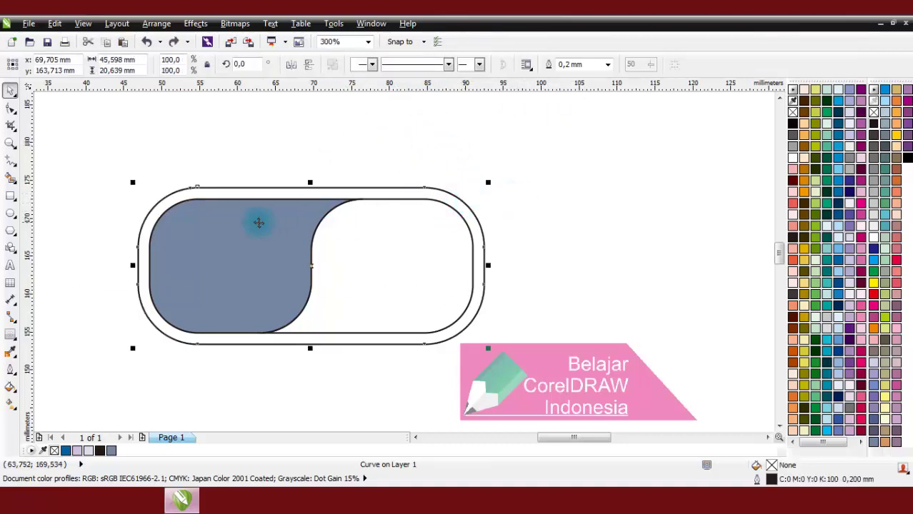
left_click(256, 141)
left_click_drag(175, 196, 320, 170)
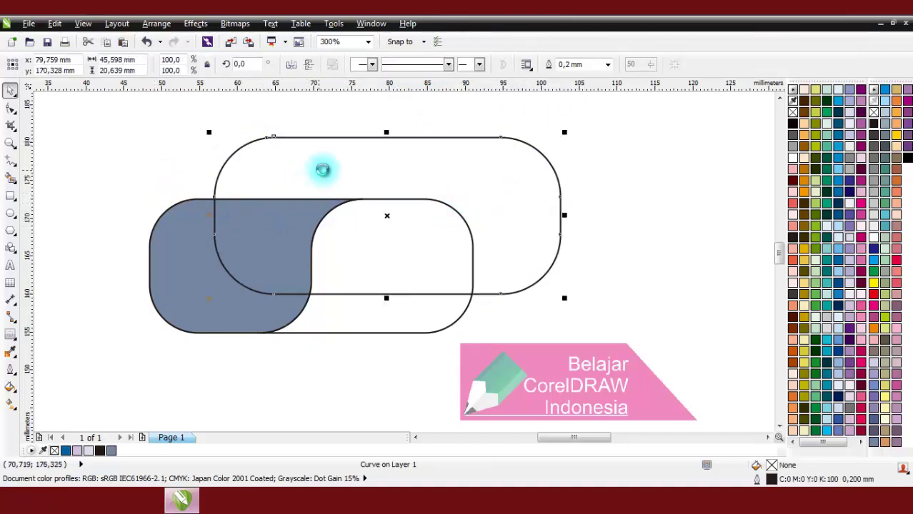
key("ctrl+z")
Weld the blue-grey left shape with the enlarged outer outline
left_click_drag(72, 141, 368, 385)
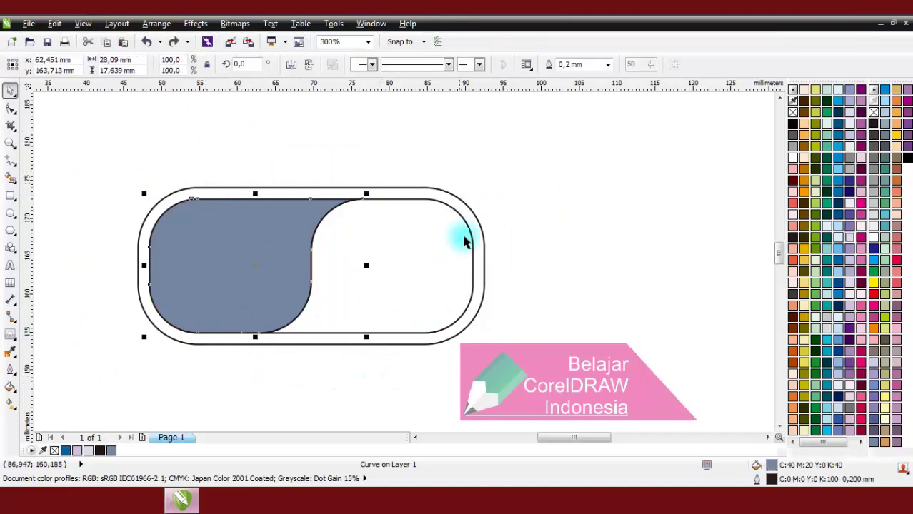
left_click(474, 208, "shift")
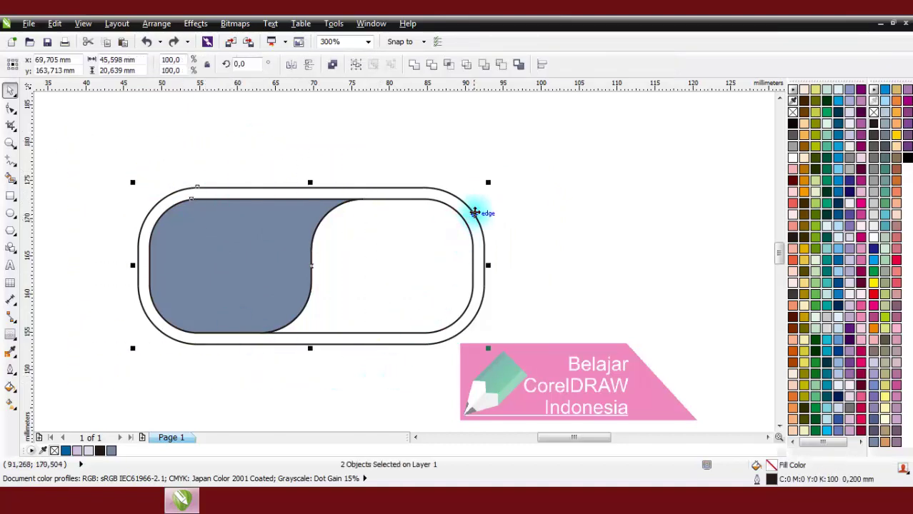
left_click(415, 65)
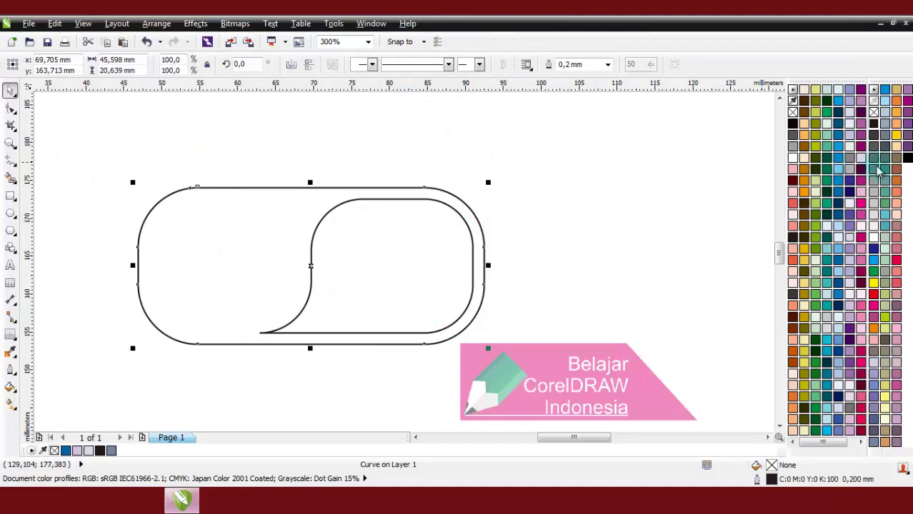
Fill the outer outline black, fill the inner right-hand shape white, and bring that white shape to the front of the page
left_click(907, 158)
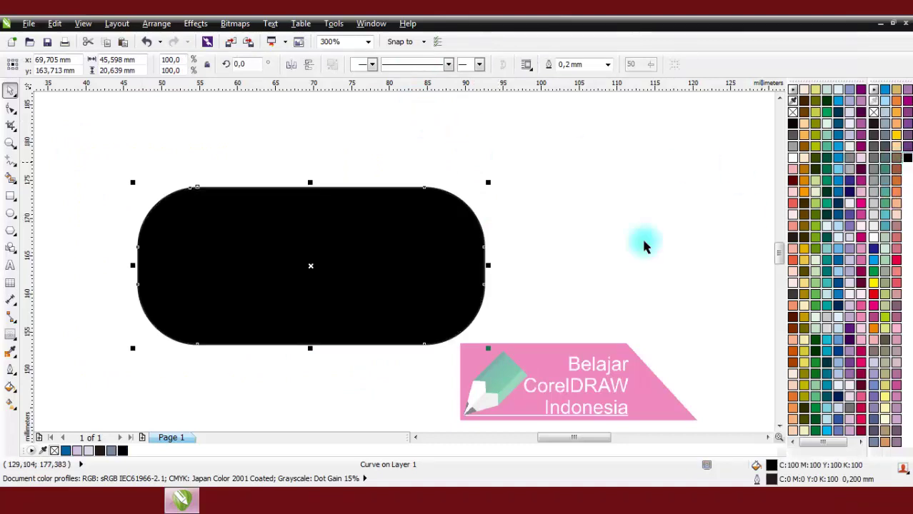
left_click(373, 178)
left_click_drag(236, 136, 582, 388)
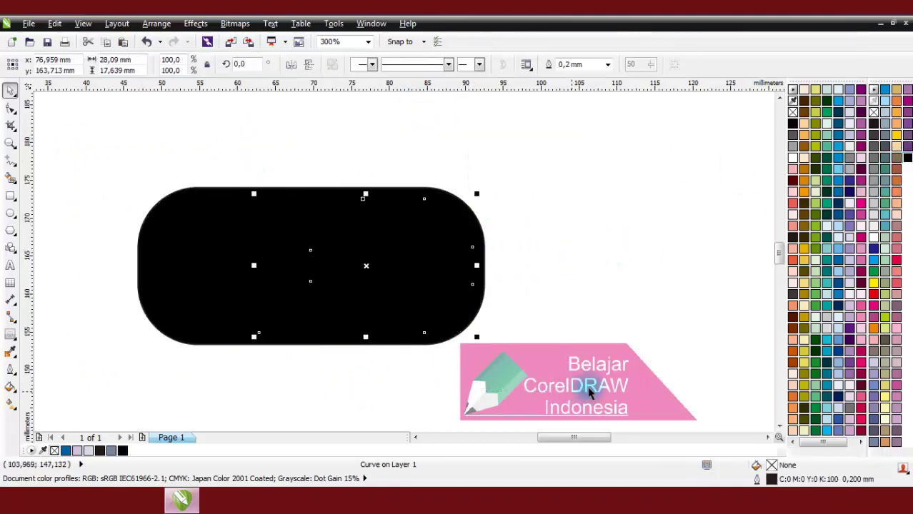
right_click(366, 266)
mouse_move(523, 200)
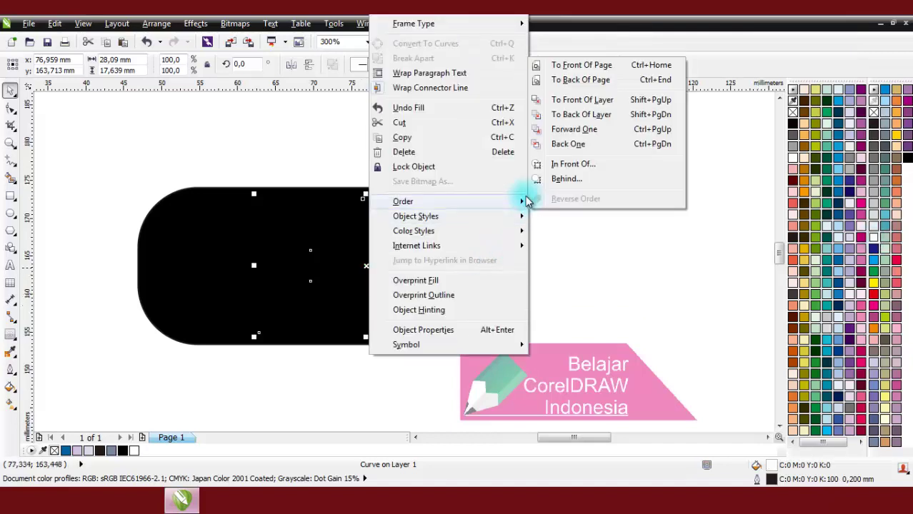
left_click(588, 70)
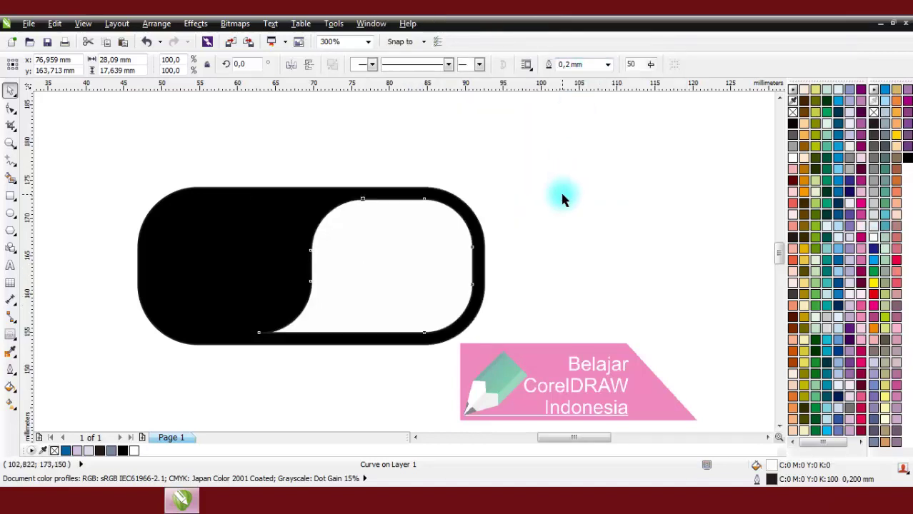
left_click(561, 208)
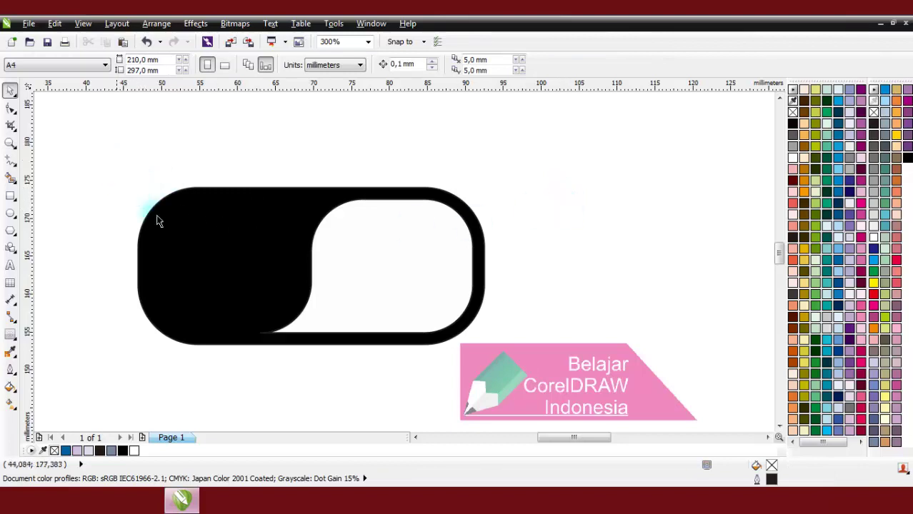
left_click_drag(157, 214, 544, 377)
left_click(547, 208)
scroll(419, 222, "down", 2)
scroll(414, 225, "up", 2)
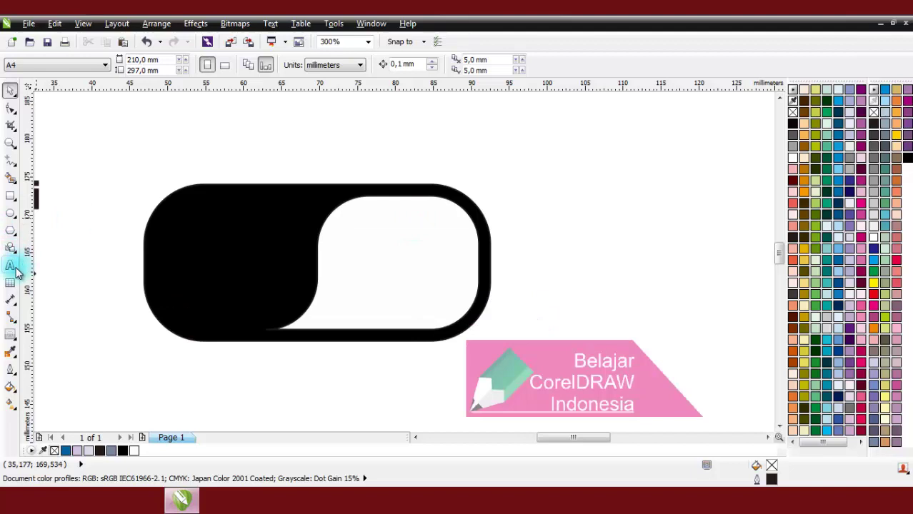
Draw a circle about 31 mm in diameter over the middle of the black rounded background
left_click(11, 214)
left_click(43, 212)
left_click_drag(234, 149, 466, 380)
key("space")
scroll(368, 252, "down", 2)
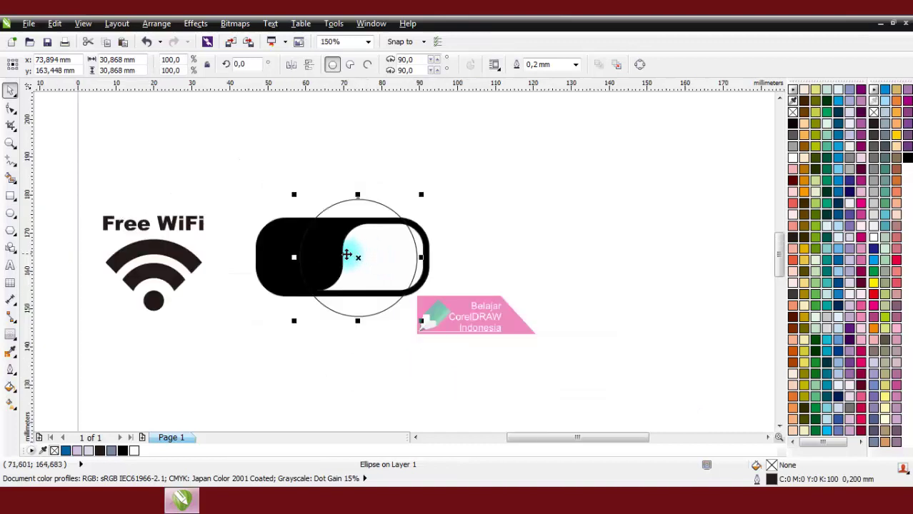
scroll(353, 255, "up", 2)
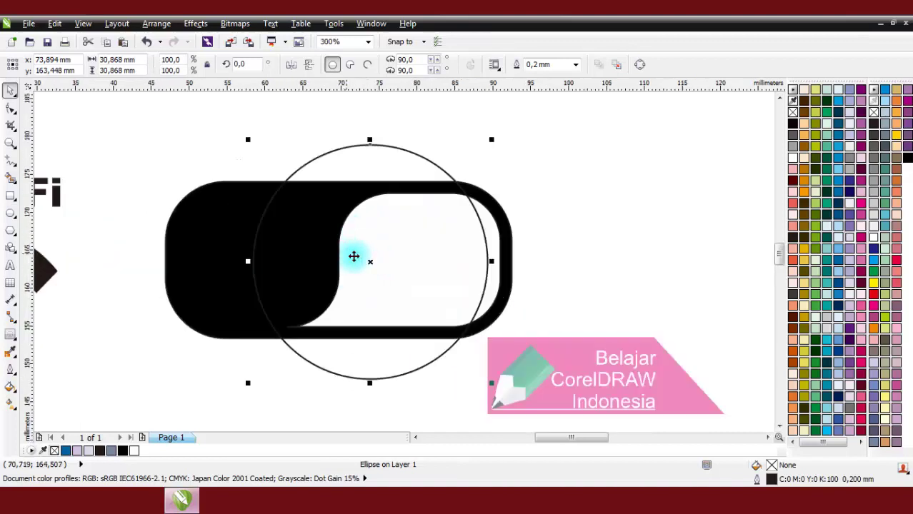
Centre the circle horizontally and vertically on the black background shape and weld the two together
left_click(225, 208, "shift")
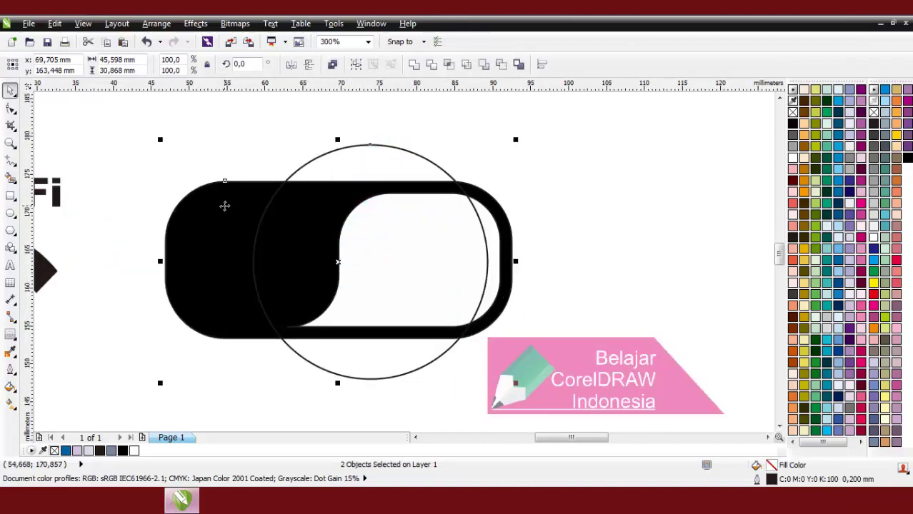
key("c")
key("e")
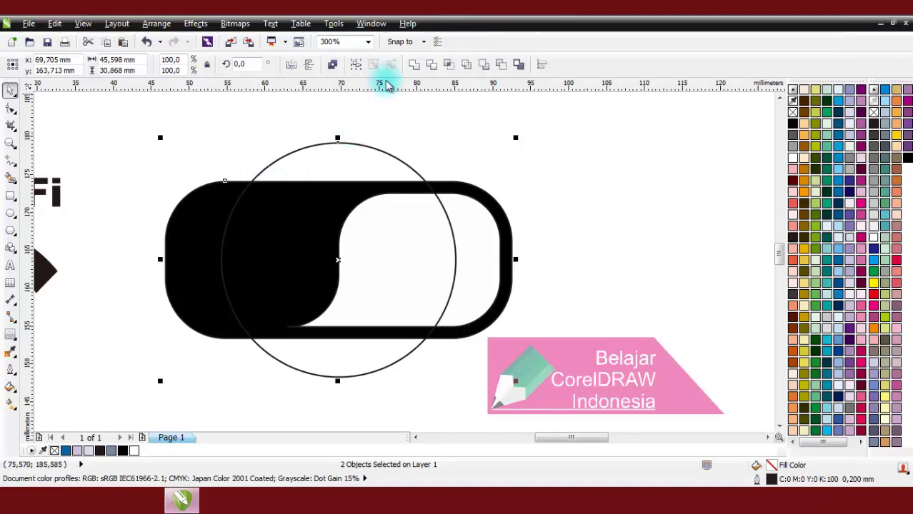
left_click(415, 65)
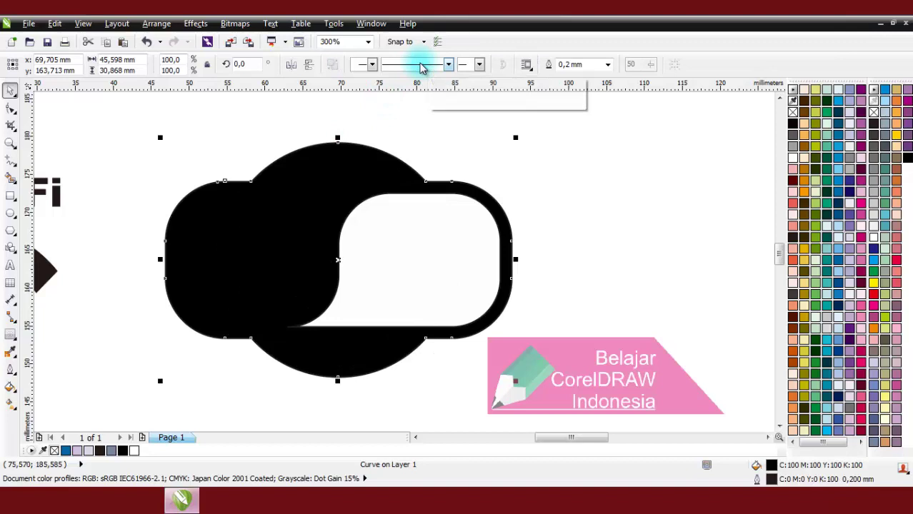
left_click(422, 131)
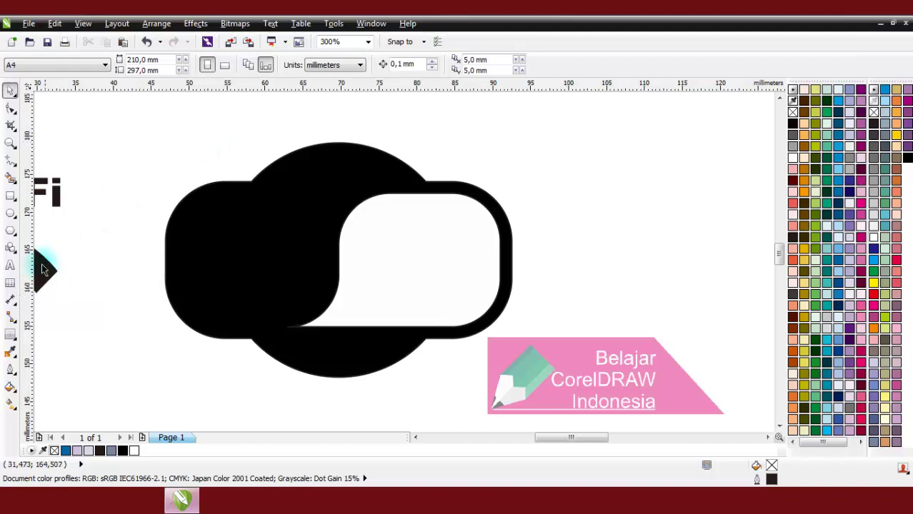
Add the text "Wi" and "Fi" on two lines beside the logo and set its font to Arial Black
left_click(17, 268)
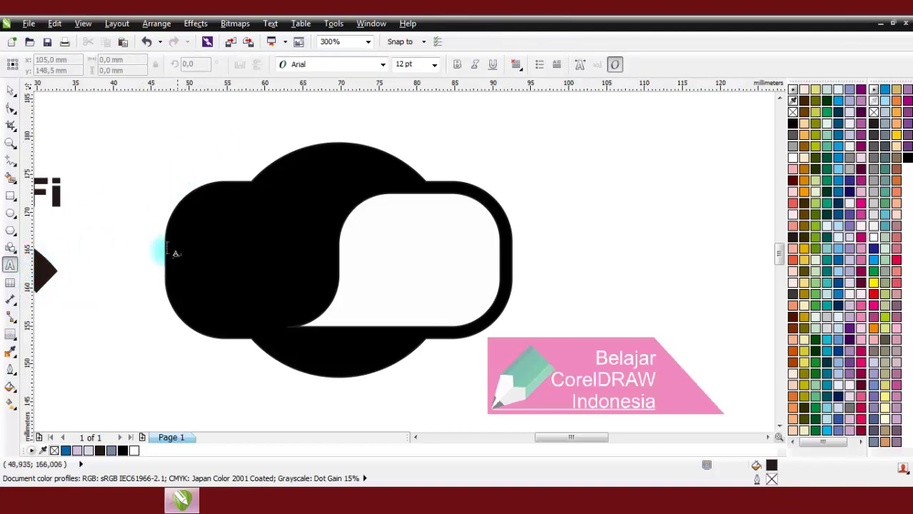
left_click(118, 217)
type("wl")
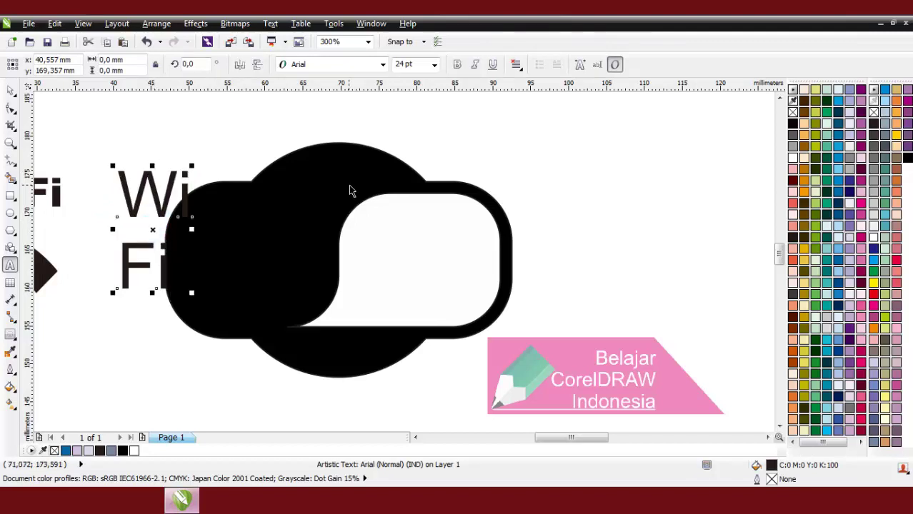
key("ctrl+space")
left_click(340, 65)
left_click(349, 91)
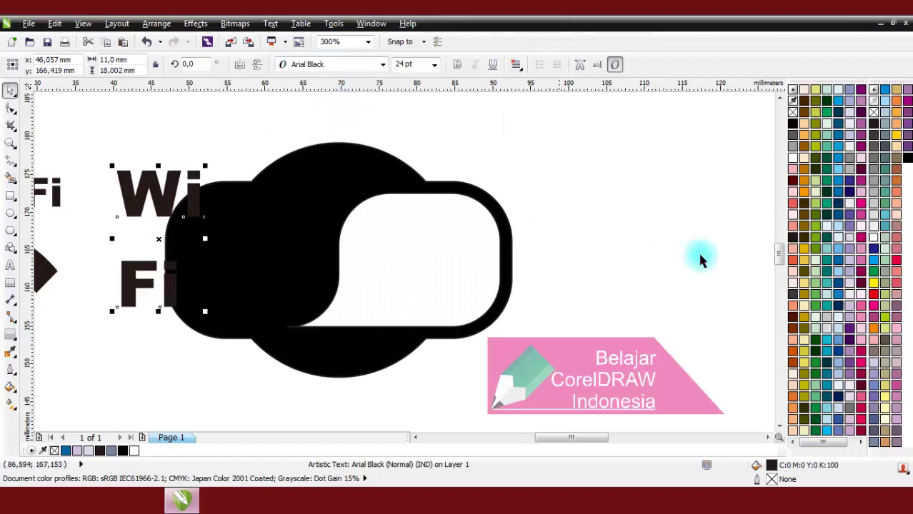
Scale the text to about 32 pt, separate its two lines, and place "Wi" on the left black part of the logo
left_click_drag(161, 238, 248, 300)
left_click_drag(291, 228, 433, 149)
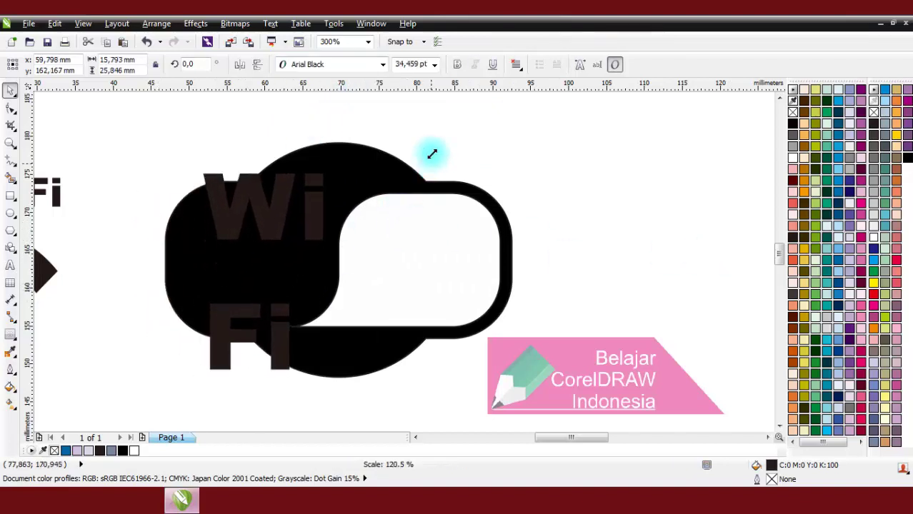
left_click_drag(329, 200, 307, 243)
left_click_drag(296, 279, 296, 257)
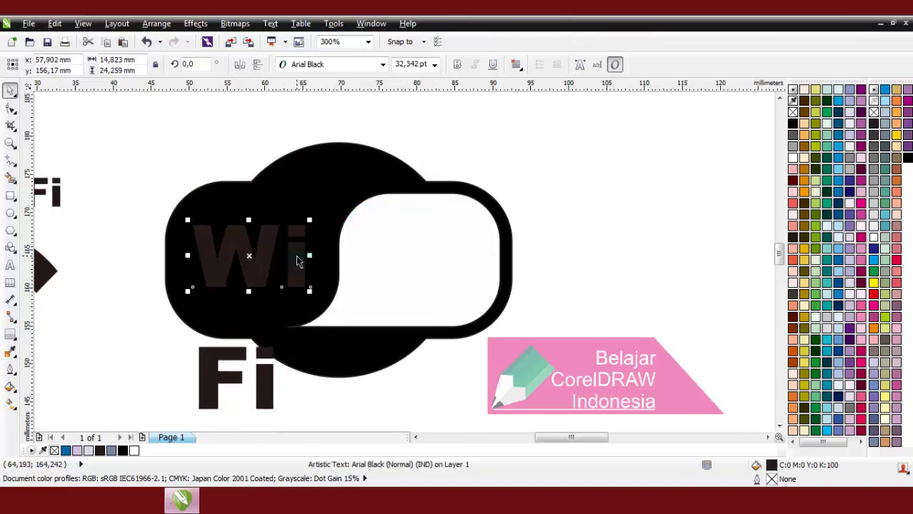
Weld the "Wi" text with the white right-hand shape
left_click(369, 293)
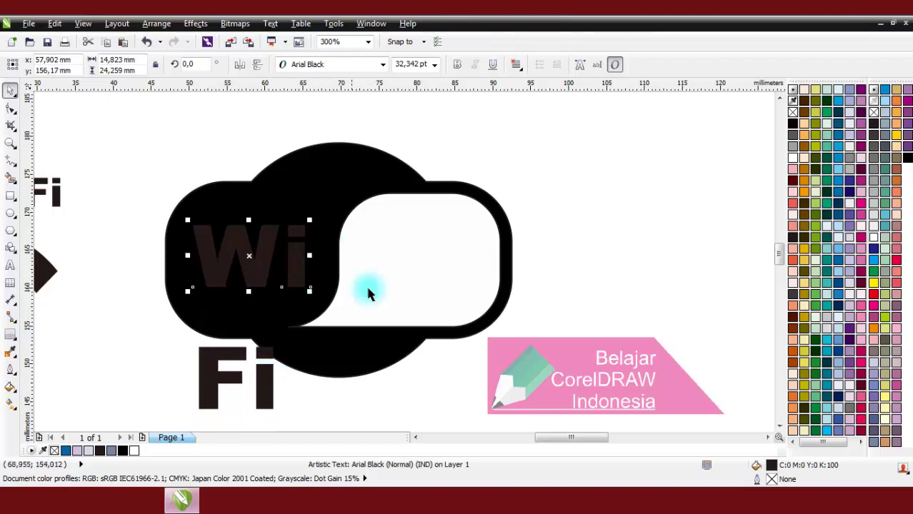
left_click(401, 230, "shift")
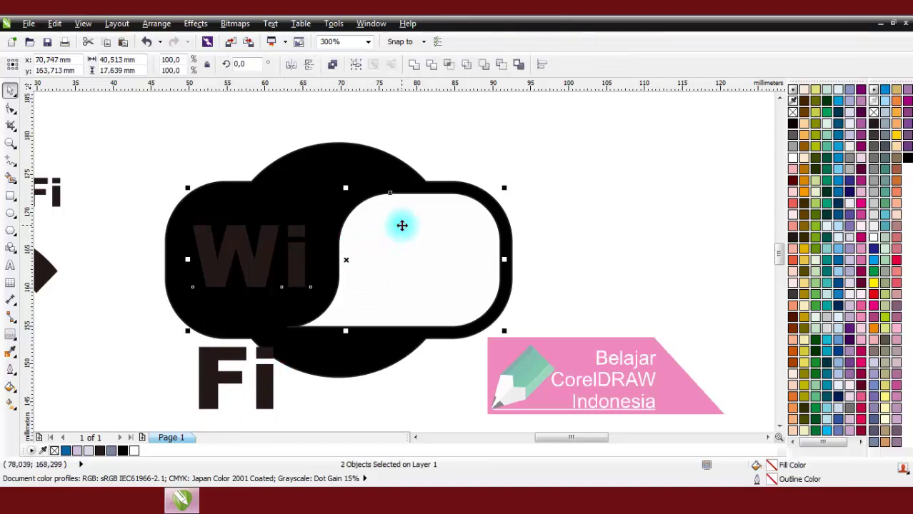
left_click(415, 66)
Move "Fi" onto the white right-hand area and combine it with the white shape
left_click_drag(262, 398, 457, 274)
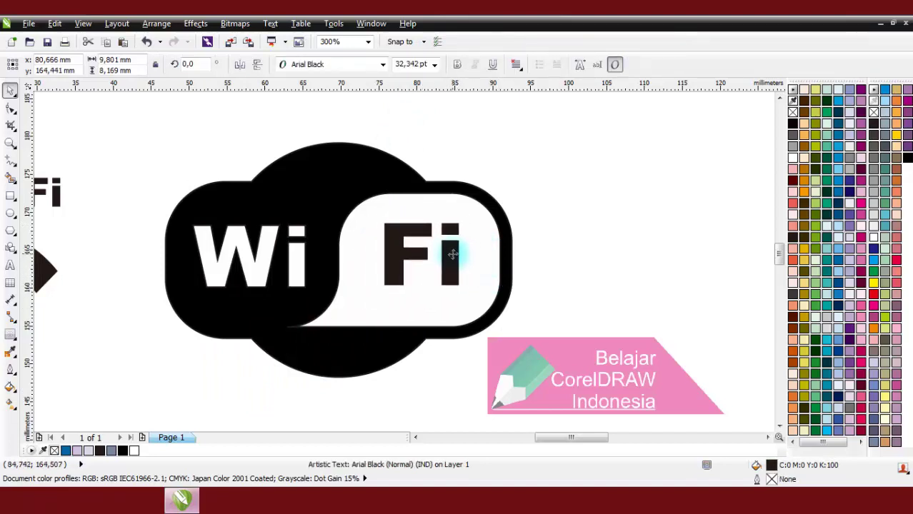
left_click(481, 234, "shift")
left_click(332, 65)
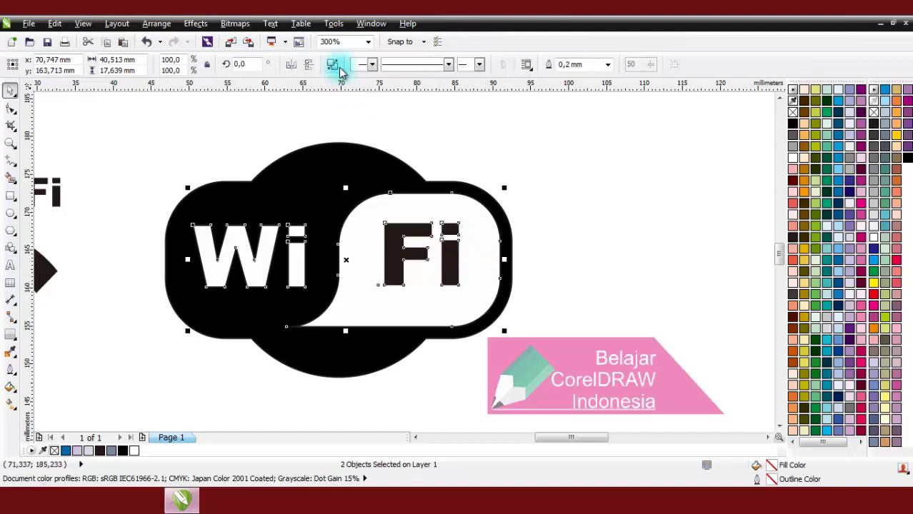
left_click(428, 139)
Add the words "Free" and "Area" as artistic text on separate lines near the logo's upper edge
left_click(10, 265)
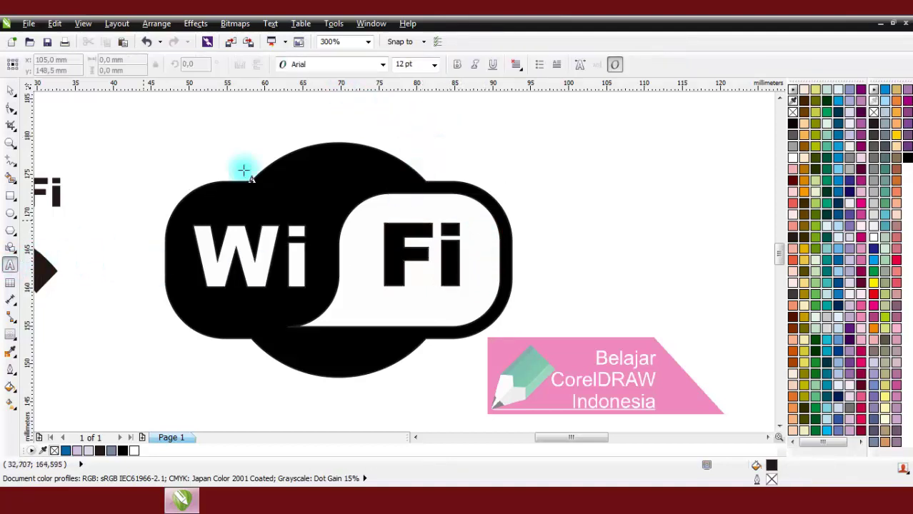
left_click(220, 131)
type("Free ")
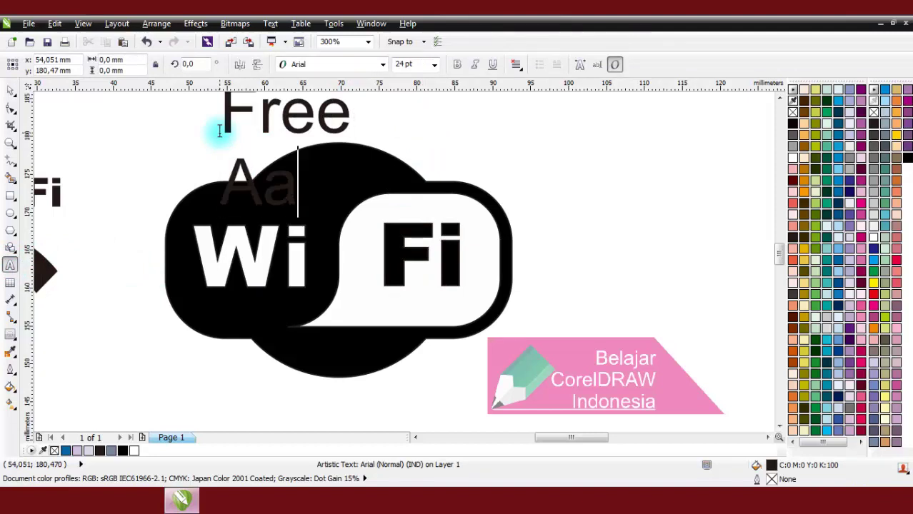
type("Area")
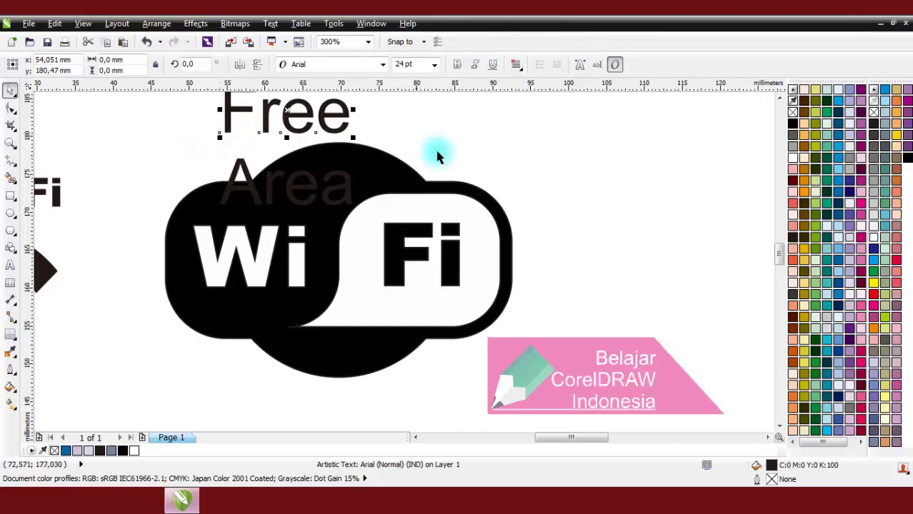
Set the font size of both the "Free" and "Area" texts to 15 pt
scroll(326, 193, "down", 1)
left_click_drag(230, 120, 390, 230)
left_click(413, 65)
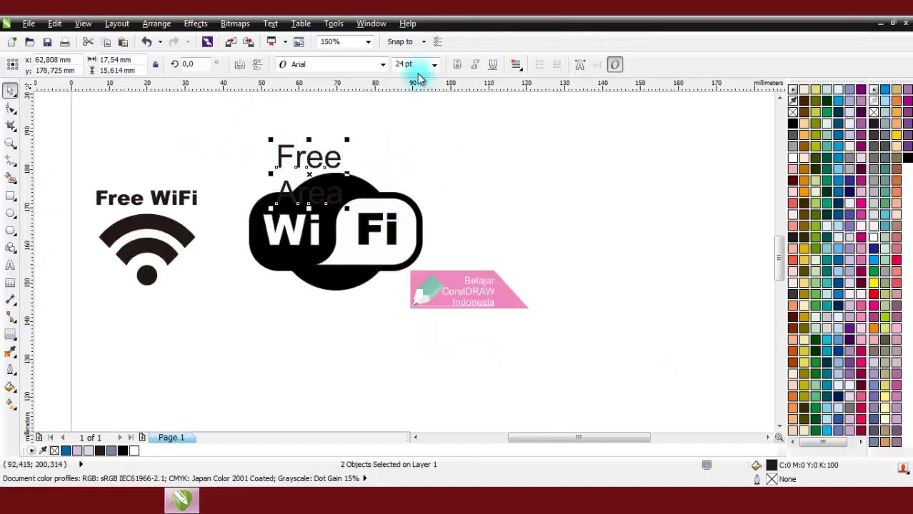
type("15")
key("Return")
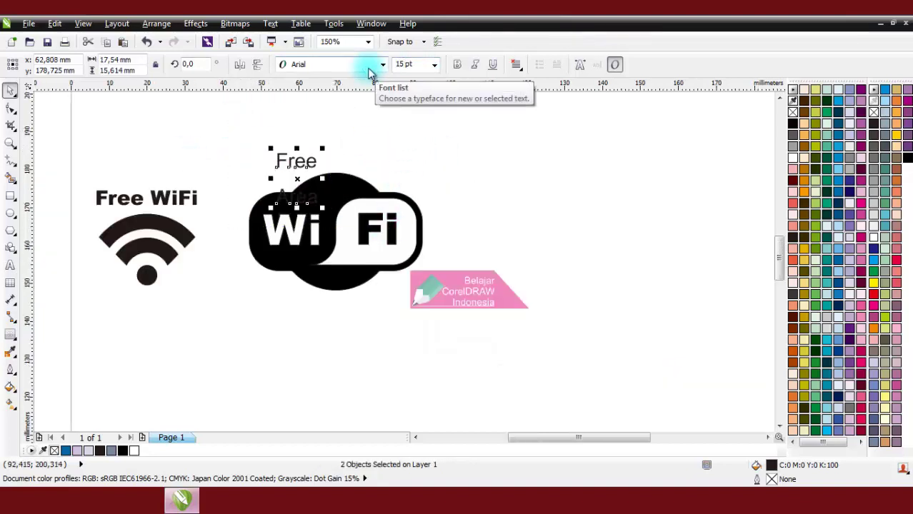
Place "Free" in the black shape's upper bulge and "Area" in its lower bulge
scroll(307, 193, "up", 1)
left_click(289, 171)
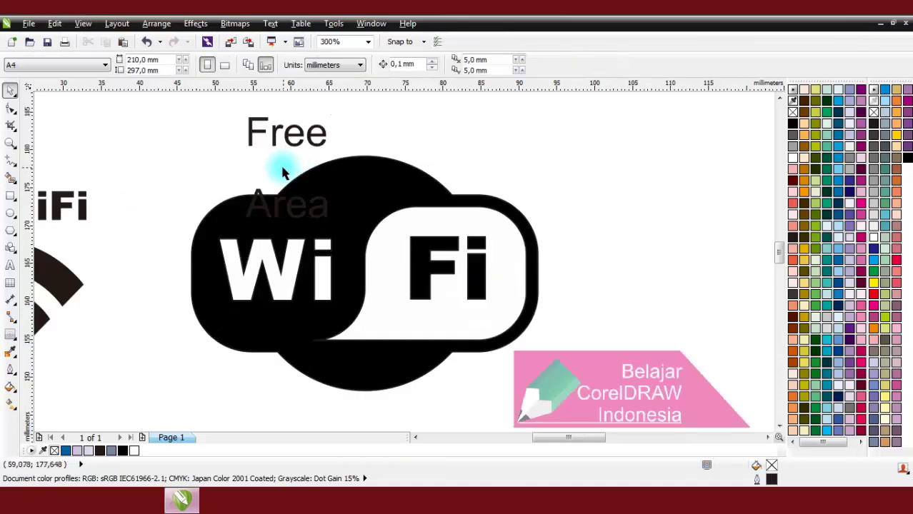
left_click_drag(279, 134, 367, 179)
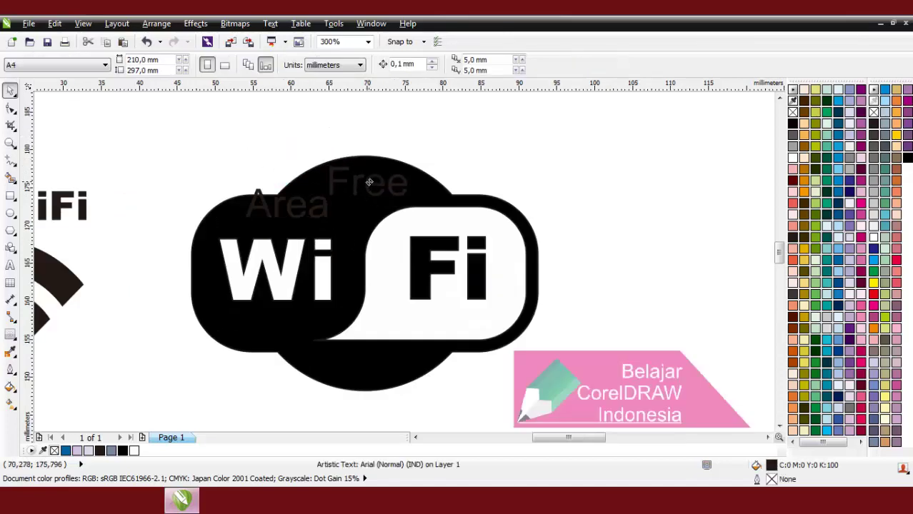
left_click_drag(320, 221, 400, 376)
Reduce the "Free" and "Area" texts to a font size of 12 pt
left_click_drag(279, 124, 432, 391)
left_click(432, 392)
left_click_drag(261, 117, 438, 390)
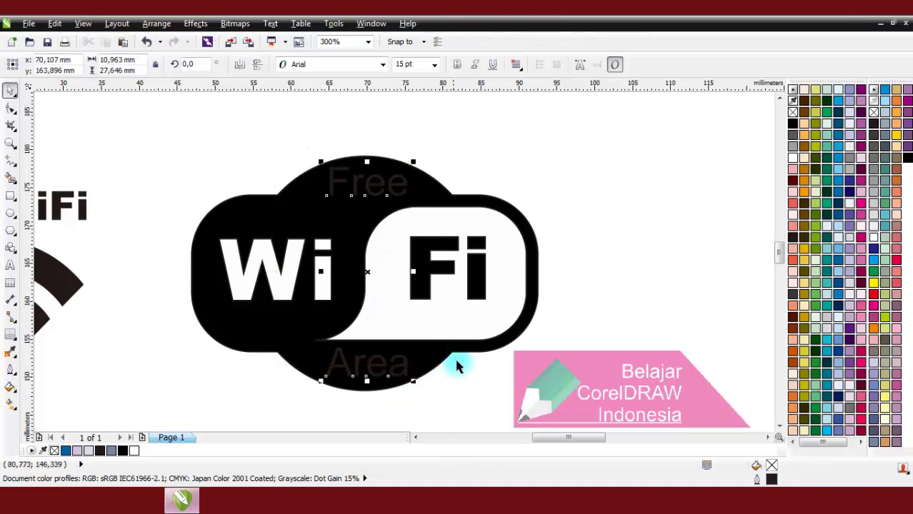
left_click(404, 64)
type("12")
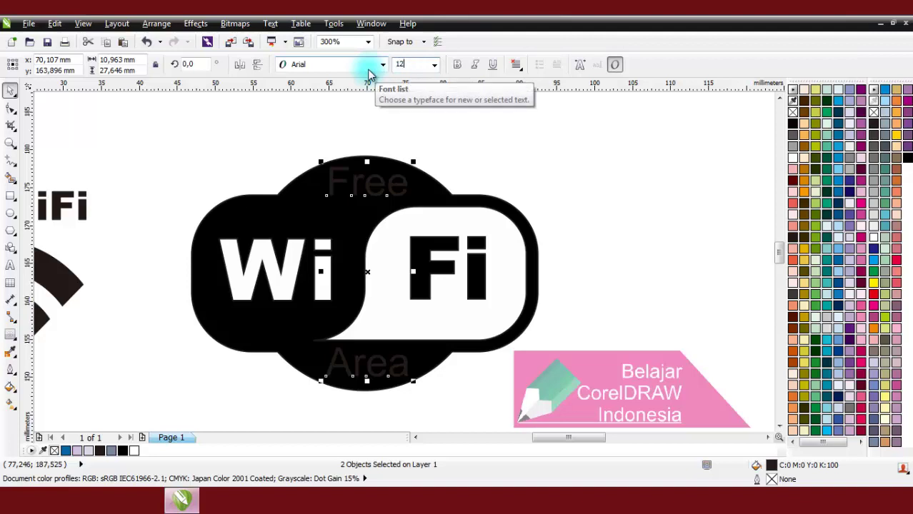
key("Return")
Reposition "Free" in the upper bulge and centre both "Free" and "Area" horizontally on the black shape
left_click(330, 147)
left_click_drag(361, 193, 365, 183)
left_click(431, 186)
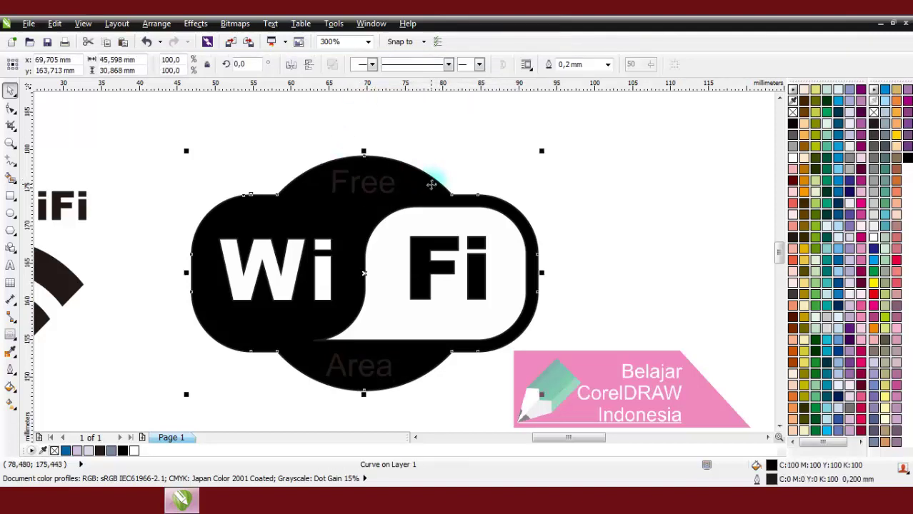
left_click_drag(275, 126, 422, 190)
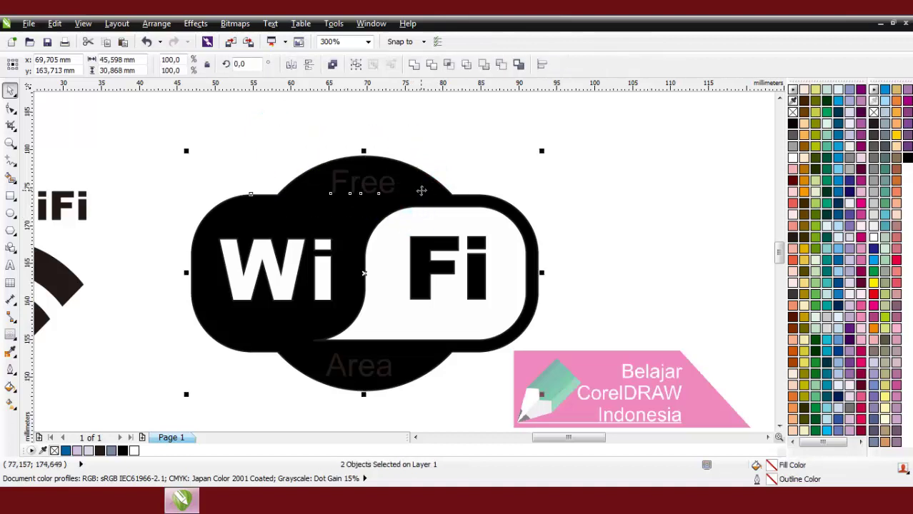
left_click_drag(458, 424, 301, 336)
left_click(428, 396, "shift")
left_click(312, 165)
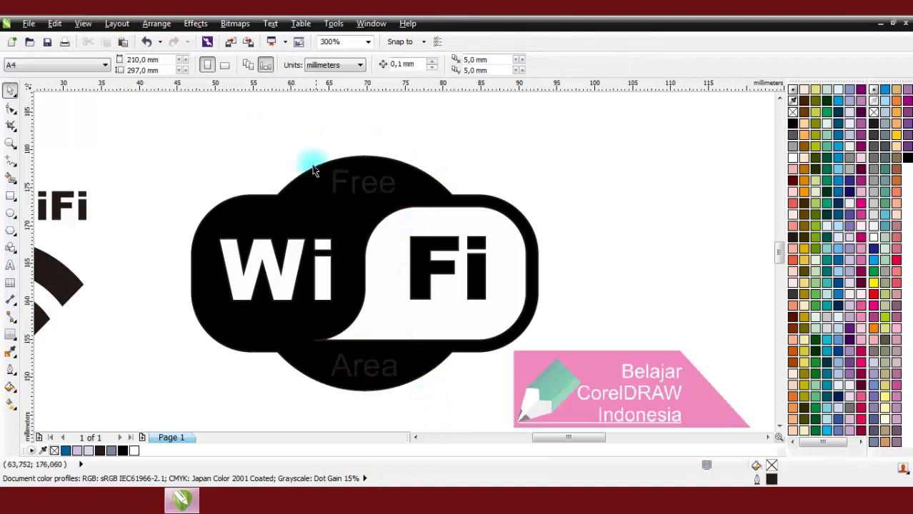
Weld the "Free" and "Area" texts with the white Wi-Fi shape
left_click_drag(305, 139, 451, 404)
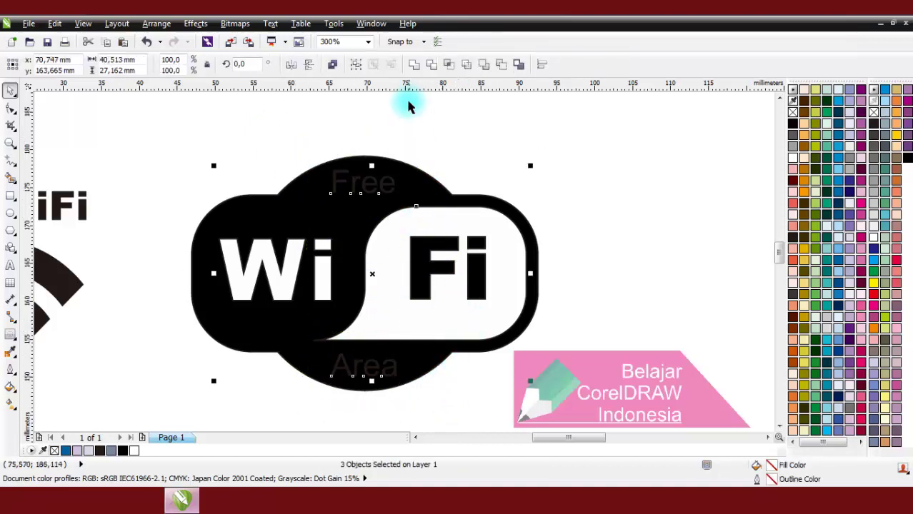
left_click(413, 64)
left_click(388, 130)
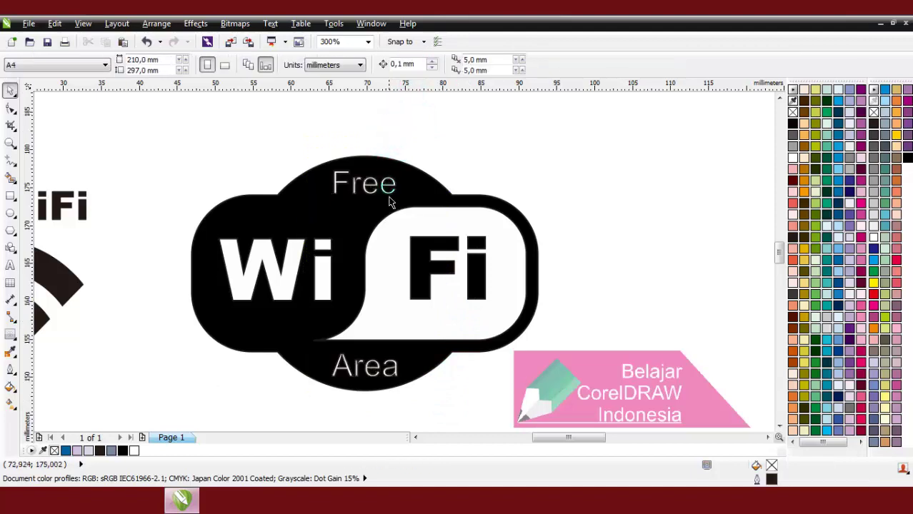
Remove the outlines from the white Wi-Fi lettering shape and the black background of the Free Wi-Fi Area logo
left_click(412, 216)
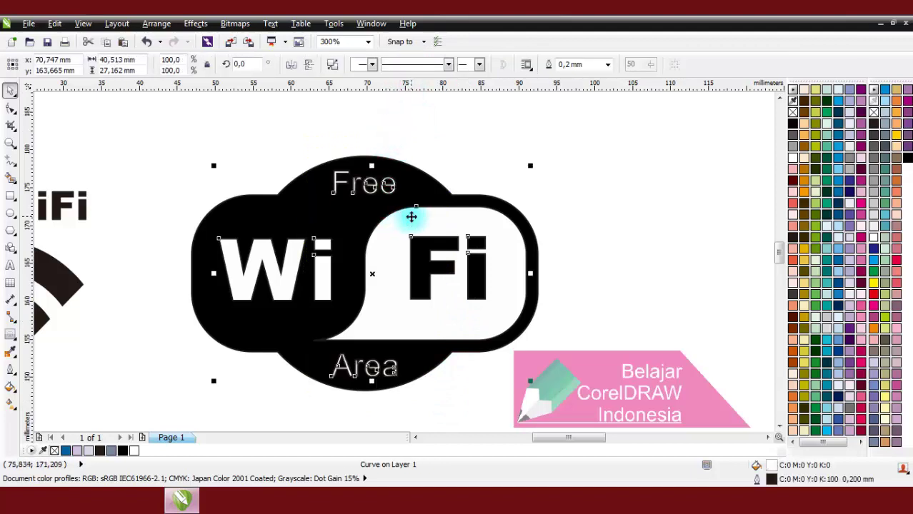
left_click(608, 64)
left_click(575, 76)
left_click(179, 139)
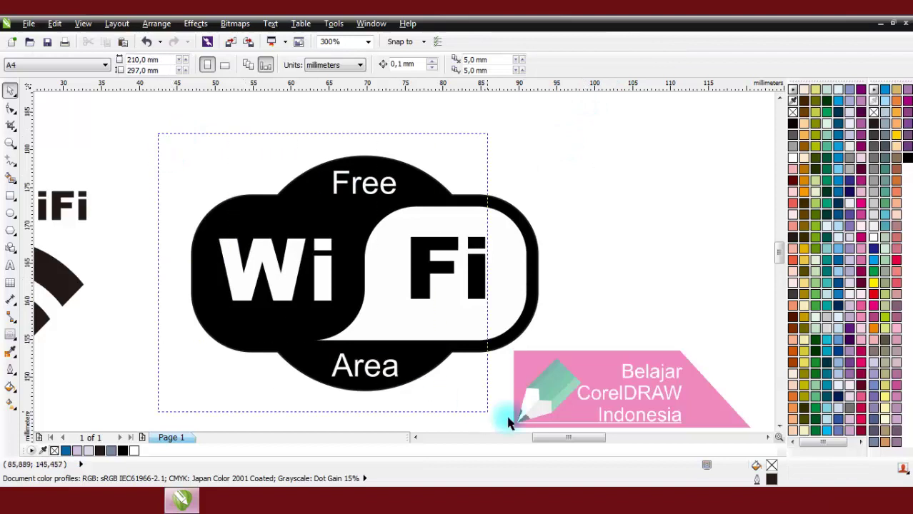
left_click_drag(508, 422, 555, 423)
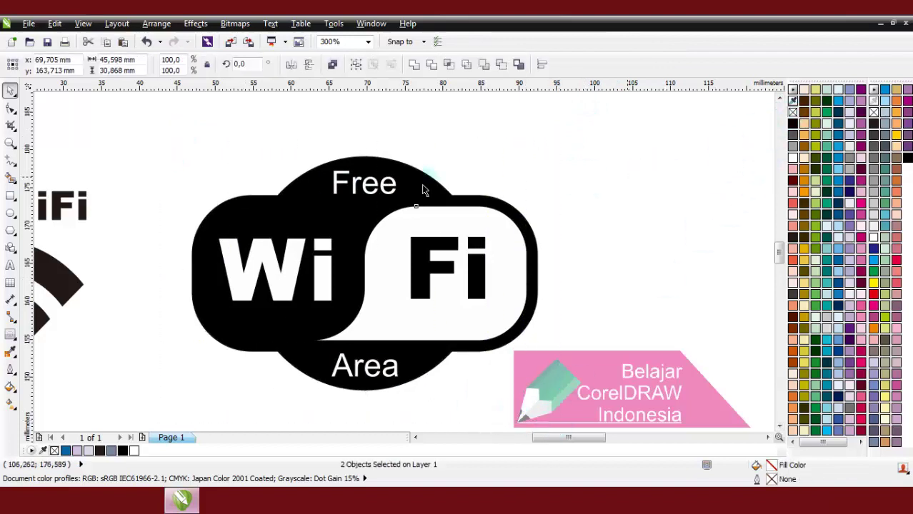
key("Escape")
Recolour the separate "Free WiFi" signal logo with the pure black fill
scroll(333, 202, "down", 2)
left_click_drag(245, 146, 437, 327)
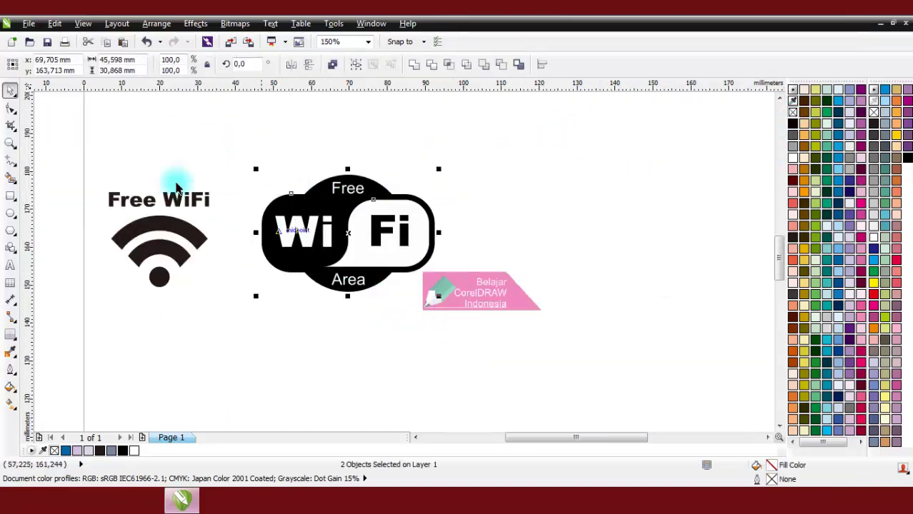
left_click_drag(106, 149, 309, 357)
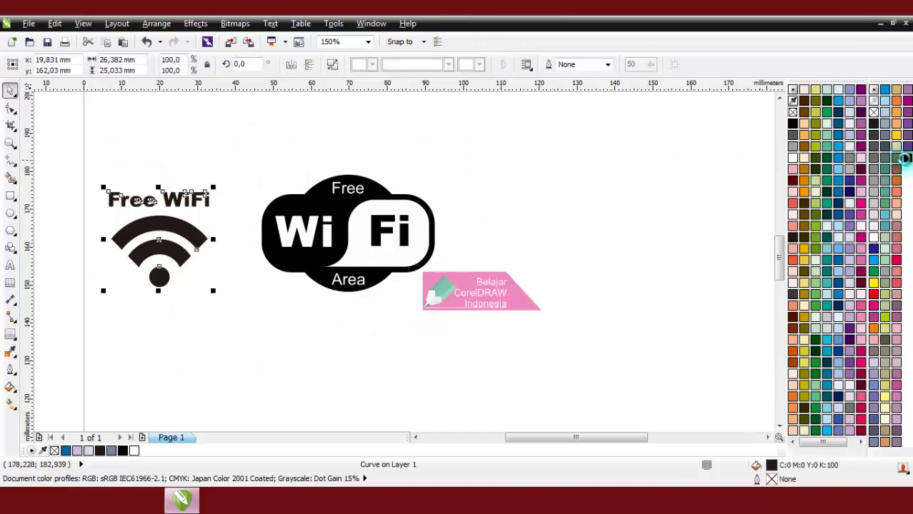
left_click(904, 158)
key("Escape")
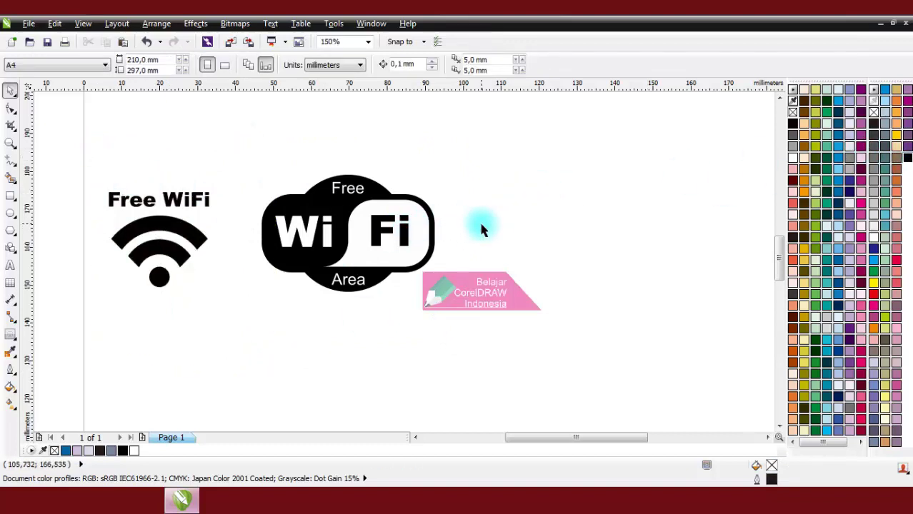
Draw a tall ellipse about 23 by 37 mm in empty space and a flat ellipse about 23 by 4 mm across its middle
scroll(614, 212, "up", 1)
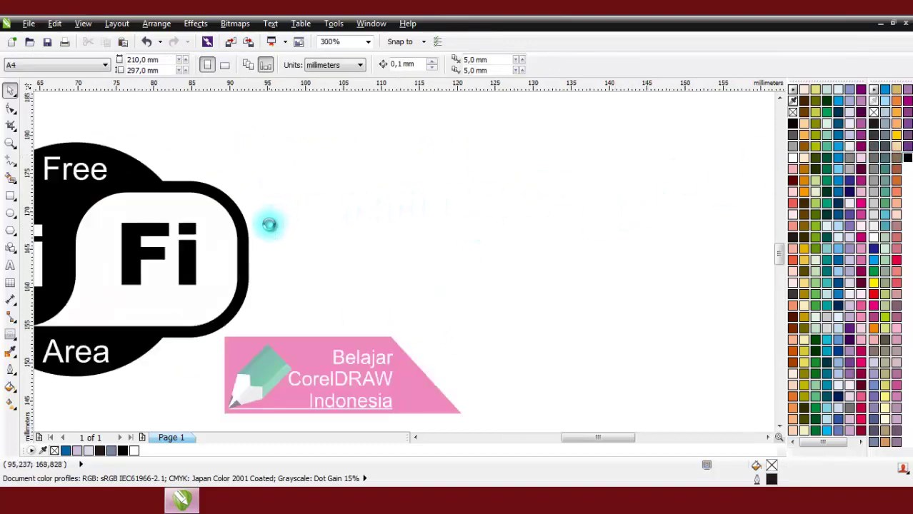
scroll(404, 228, "down", 1)
scroll(365, 238, "up", 1)
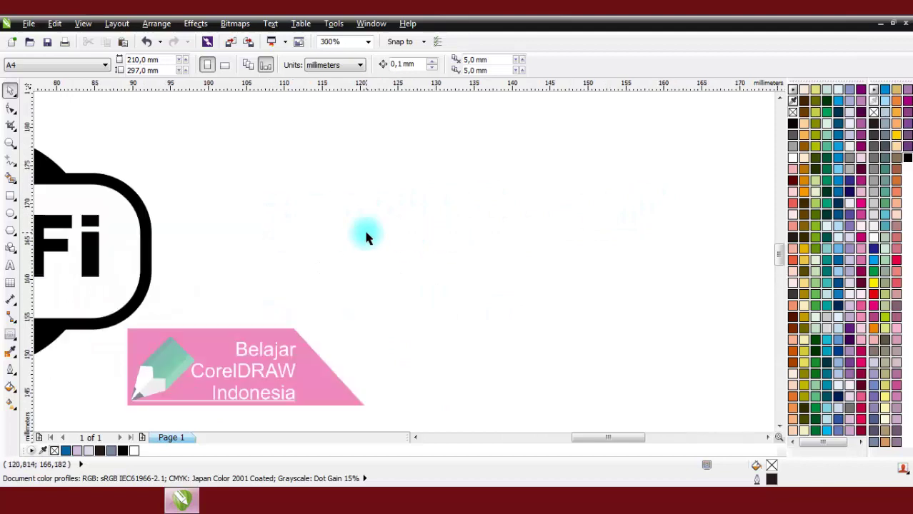
left_click(9, 215)
left_click(36, 212)
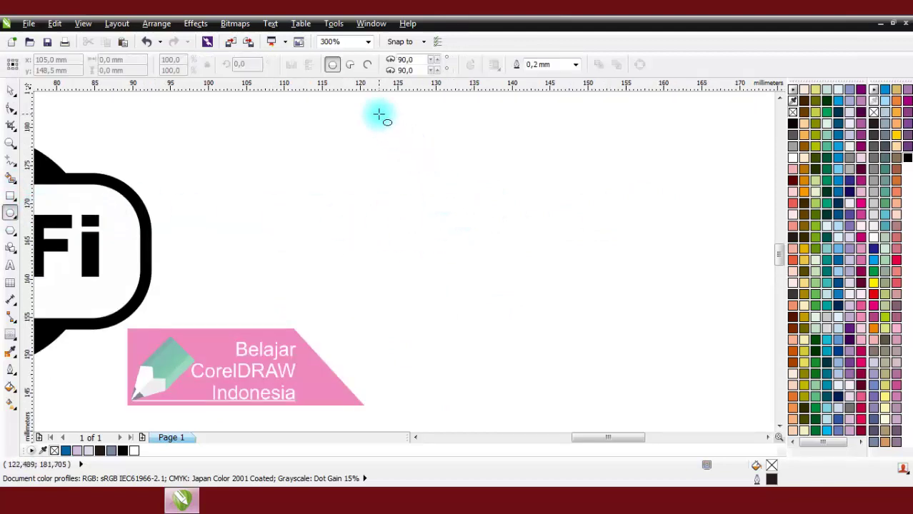
left_click_drag(379, 117, 554, 398)
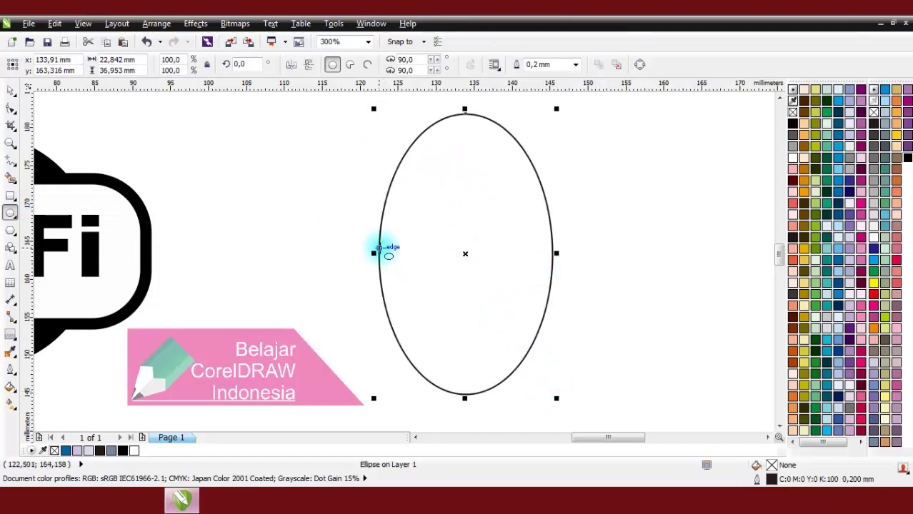
left_click_drag(379, 250, 550, 277)
scroll(519, 265, "up", 2)
scroll(296, 265, "down", 2)
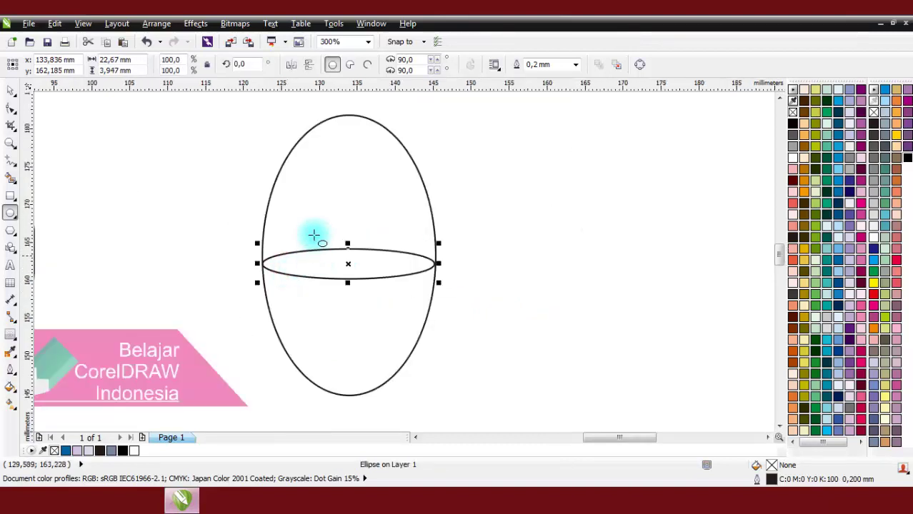
Trim away the tall ellipse's upper half with a rectangle about 39 by 22 mm, and delete the rectangle
left_click(11, 196)
left_click_drag(183, 95, 480, 264)
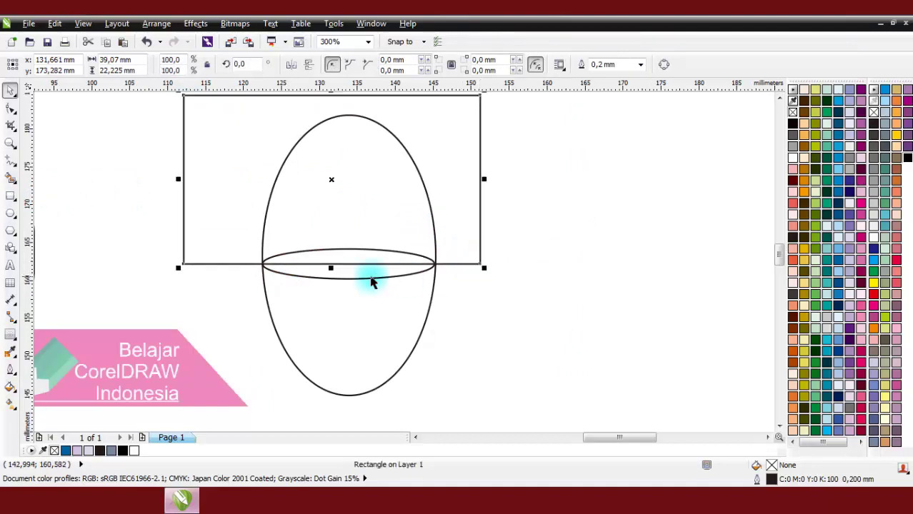
key("space")
left_click(359, 320, "shift")
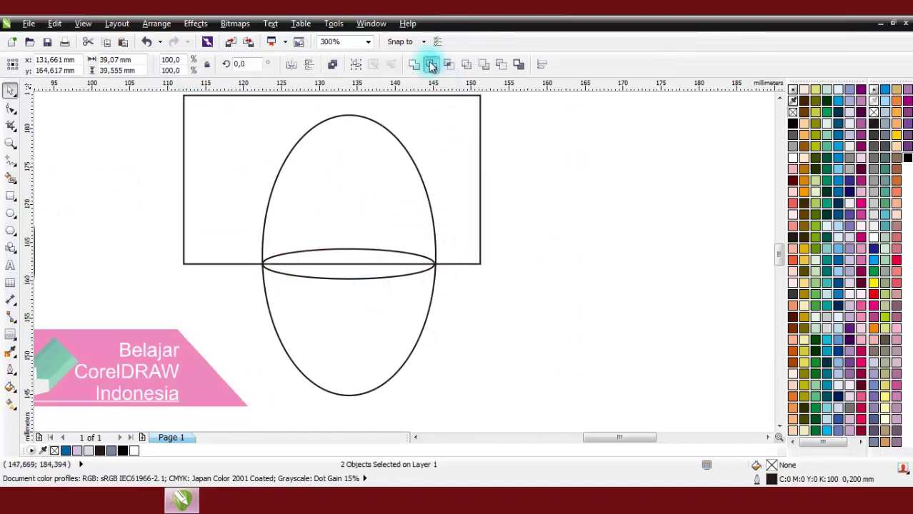
left_click(431, 65)
left_click(460, 155)
right_click(461, 155)
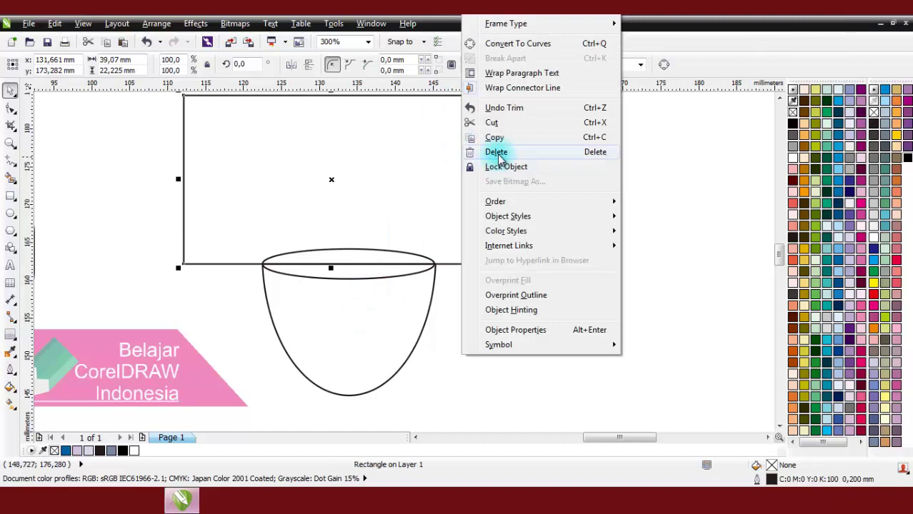
left_click(496, 152)
Weld the trimmed half ellipse and the flat ellipse into one cup body
scroll(312, 298, "up", 2)
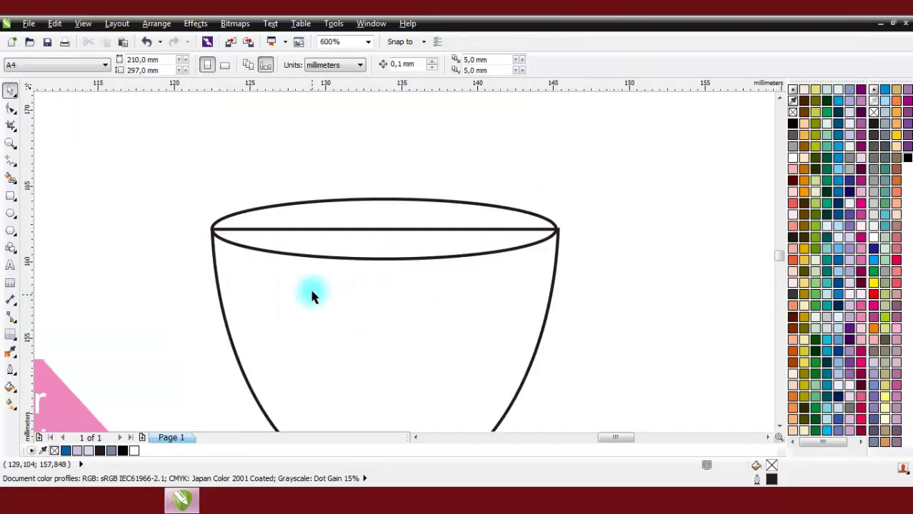
scroll(320, 206, "down", 2)
left_click_drag(223, 166, 492, 417)
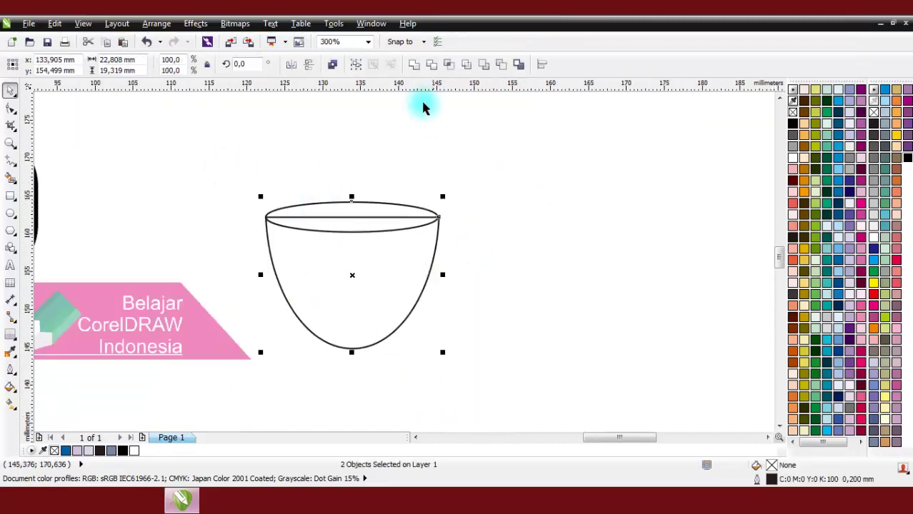
left_click(417, 66)
Draw a flat ellipse about 20 by 2 mm inside the cup's rim and centre it in the opening
scroll(378, 240, "up", 2)
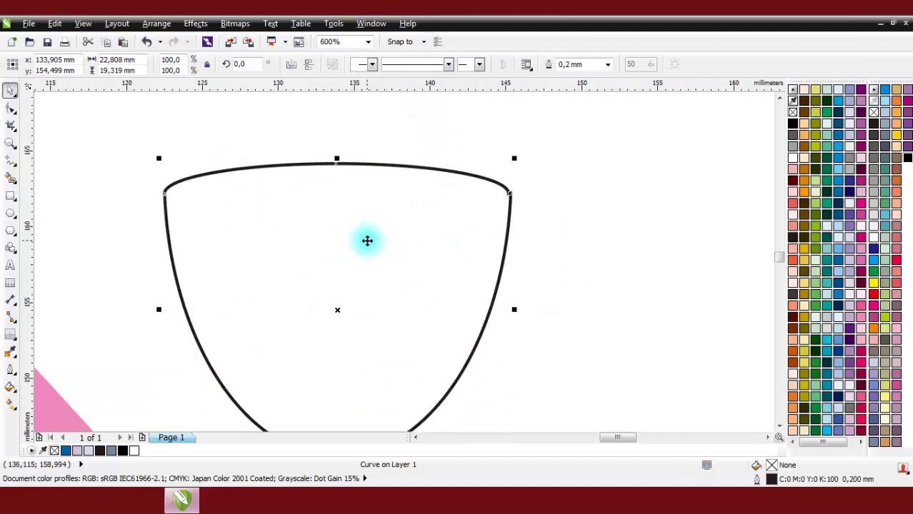
left_click(11, 213)
left_click_drag(190, 187, 493, 217)
key("space")
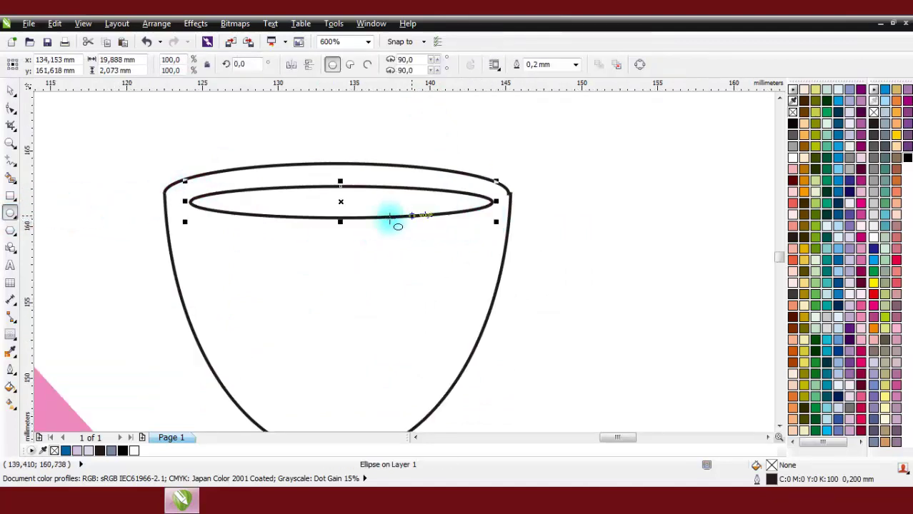
left_click_drag(344, 208, 342, 199)
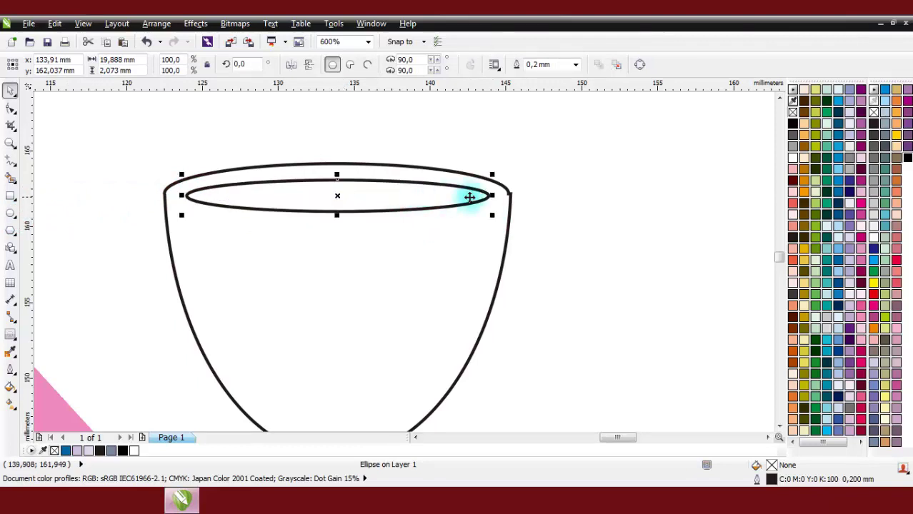
Fill the cup body black and the opening ellipse white, and remove the outlines of both
scroll(470, 197, "down", 2)
left_click(400, 245)
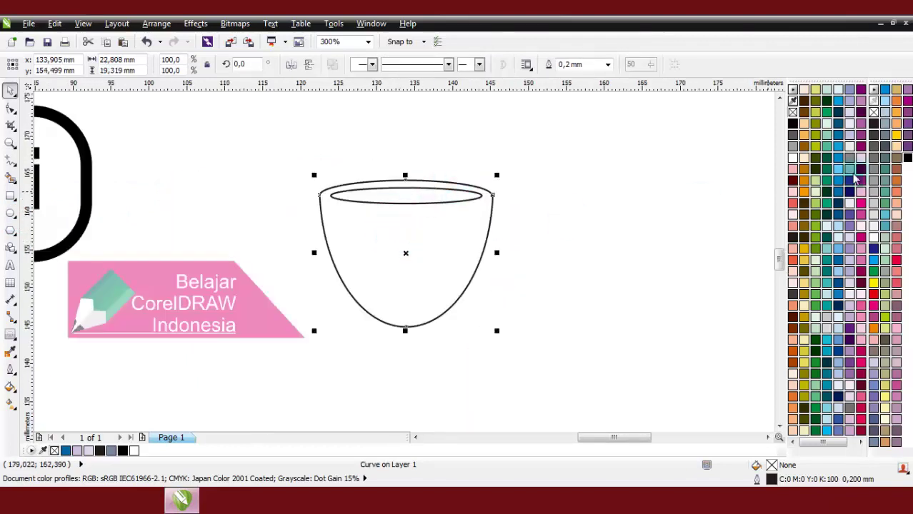
left_click(907, 159)
left_click_drag(271, 147, 609, 249)
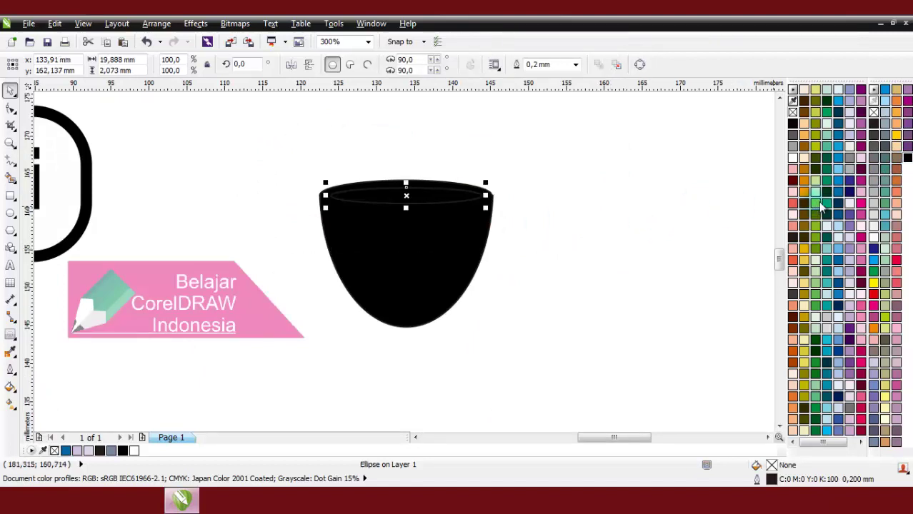
left_click(867, 237)
left_click_drag(277, 122, 600, 351)
right_click(792, 114)
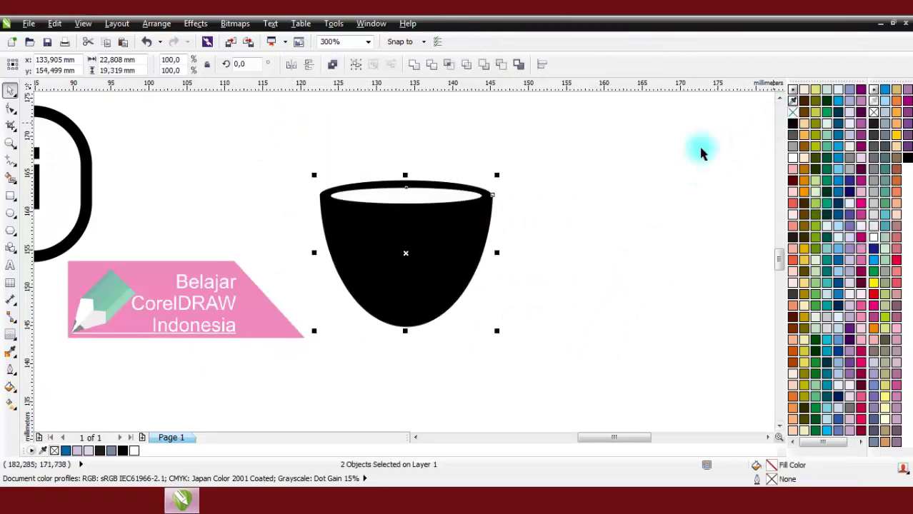
left_click(497, 213)
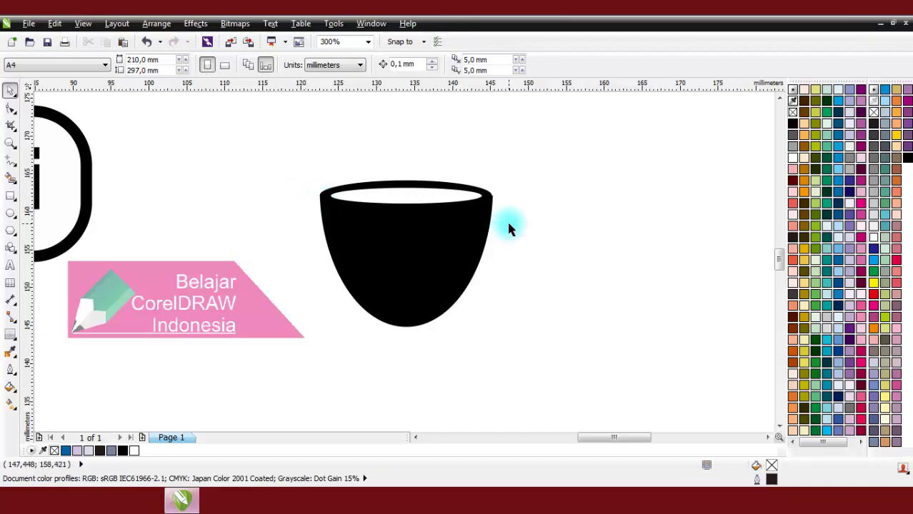
Draw a handle ring about 7.2 by 7.4 mm over the cup's right edge with a 1.5 mm outline
scroll(509, 229, "up", 1)
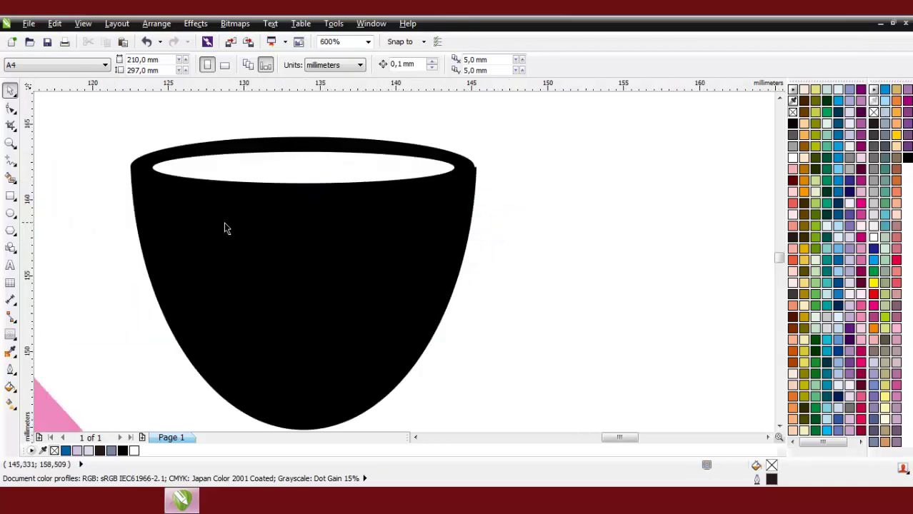
left_click(10, 214)
left_click_drag(403, 198, 521, 319)
key("space")
left_click(576, 65)
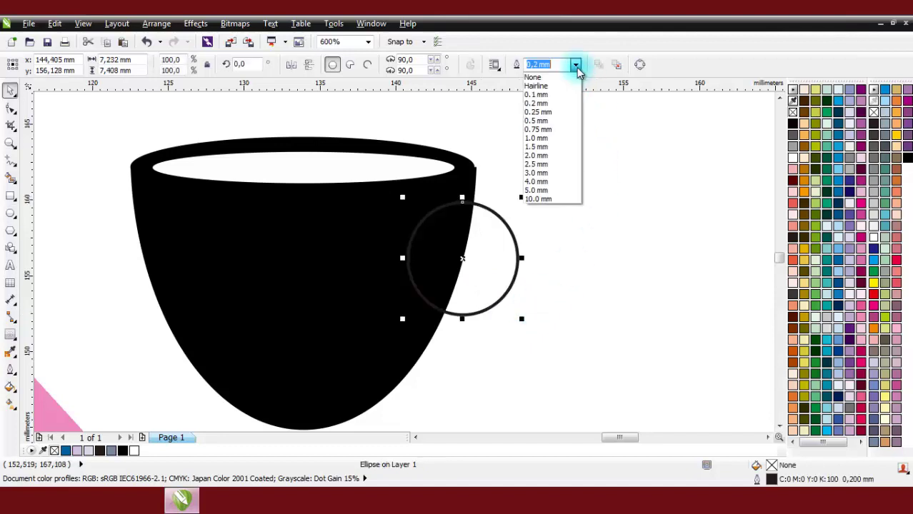
left_click(562, 172)
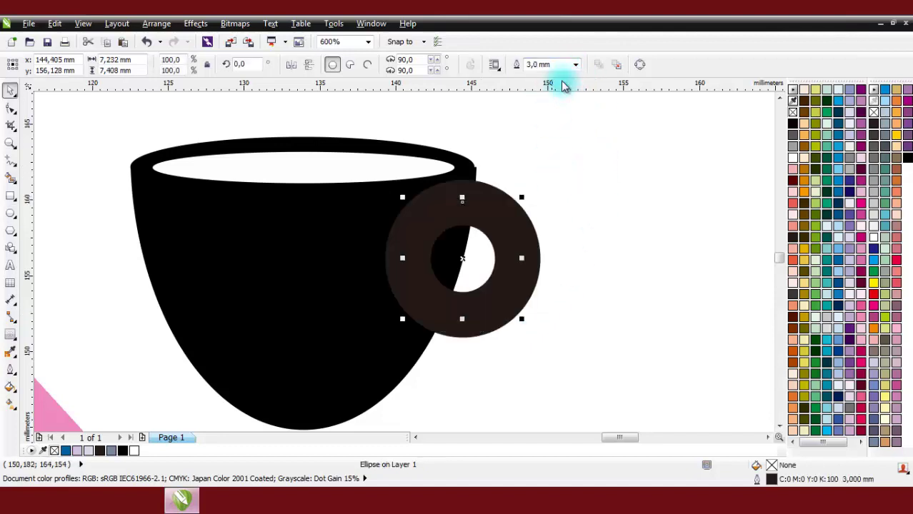
left_click(576, 65)
left_click(550, 145)
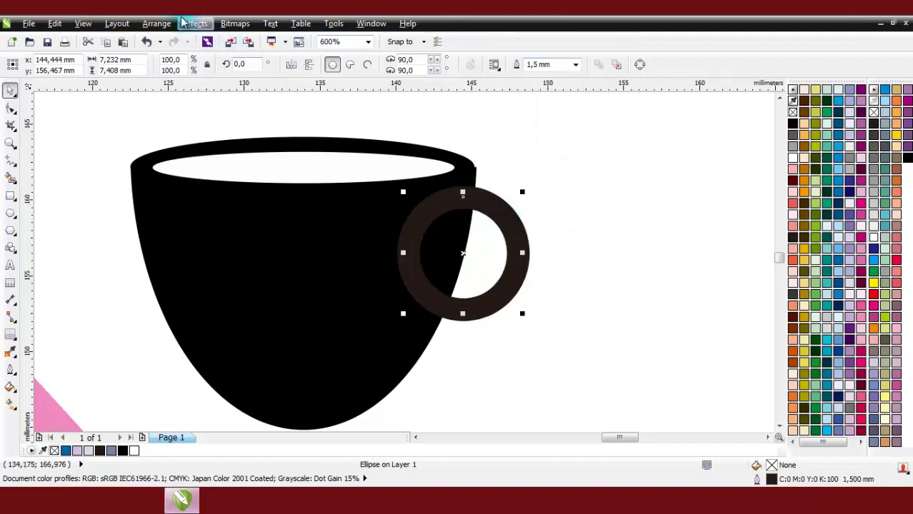
Convert the handle ring's outline to an object and weld it with the black cup body
left_click(156, 23)
left_click(247, 280)
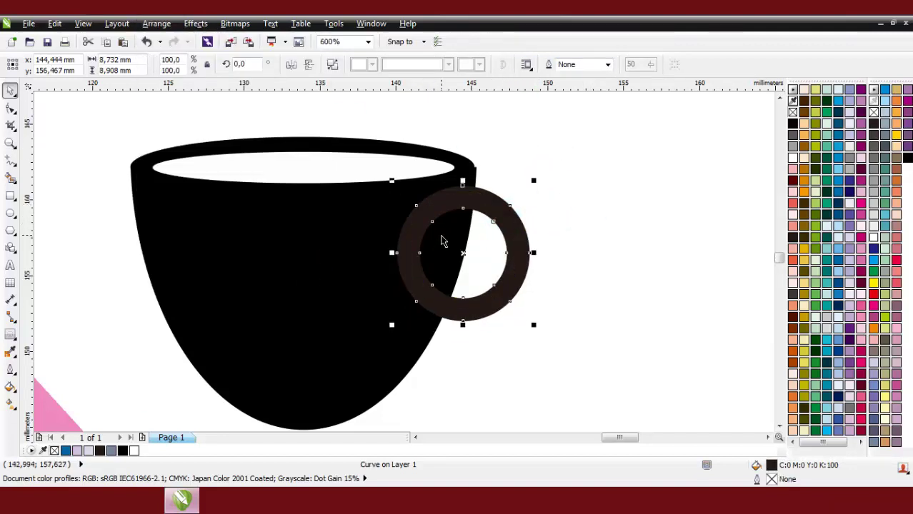
scroll(377, 241, "down", 2)
left_click(377, 240, "shift")
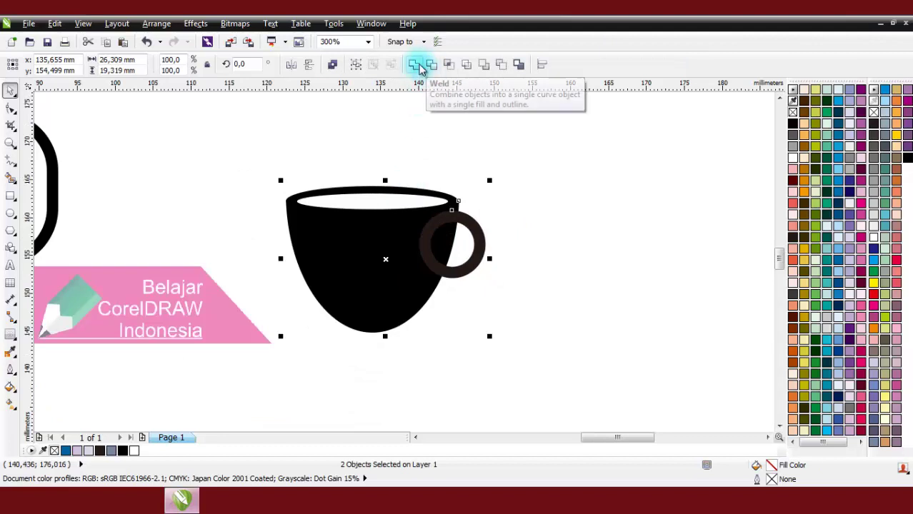
left_click(419, 65)
left_click(512, 173)
Draw a saucer ellipse about 28 by 5.6 mm at the cup's base and shift it slightly up and left
scroll(422, 212, "down", 2)
scroll(412, 269, "up", 4)
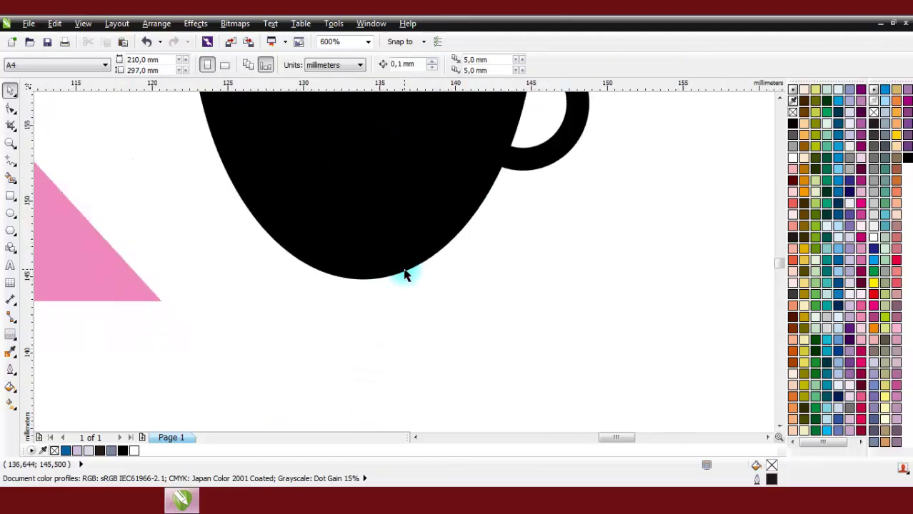
left_click(11, 212)
left_click_drag(169, 234, 599, 322)
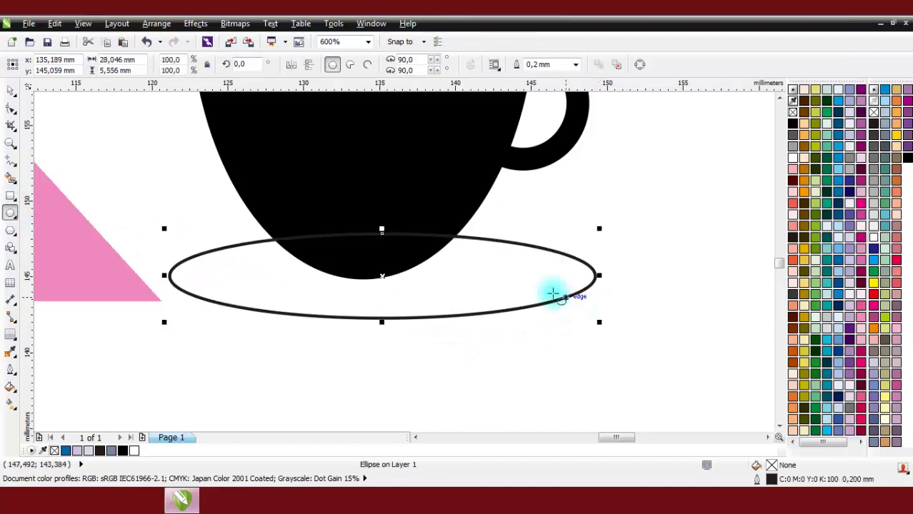
key("space")
left_click_drag(498, 268, 488, 258)
scroll(438, 238, "down", 4)
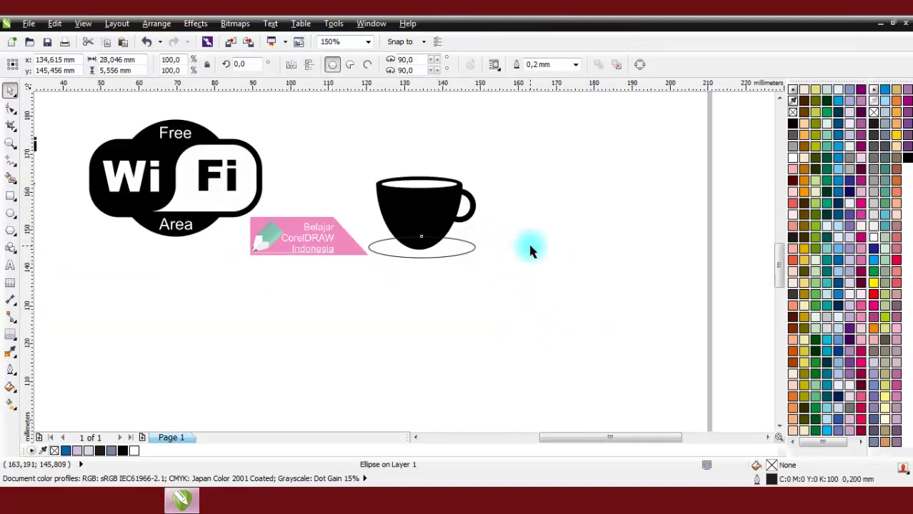
left_click(530, 249)
Change the saucer ellipse's stacking order so that it lies behind the cup
scroll(433, 253, "up", 4)
left_click(469, 242)
right_click(469, 241)
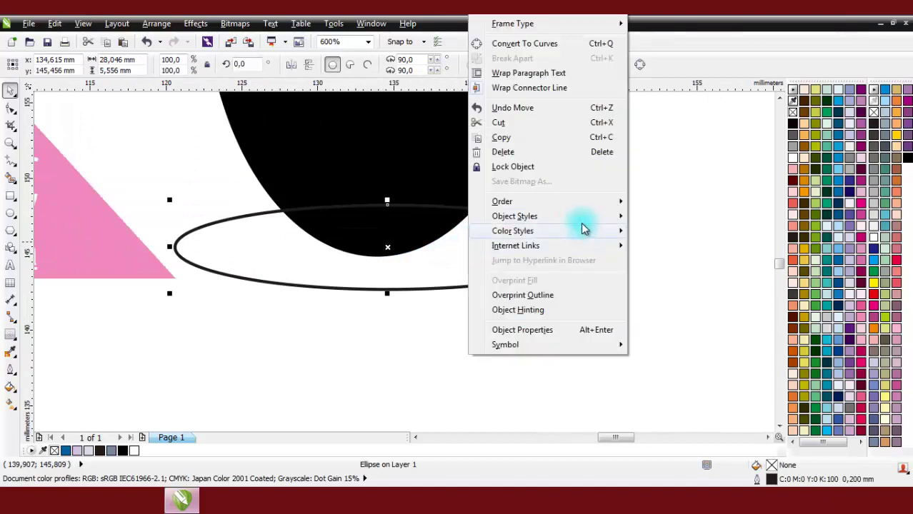
left_click(591, 206)
left_click(677, 80)
left_click(521, 204)
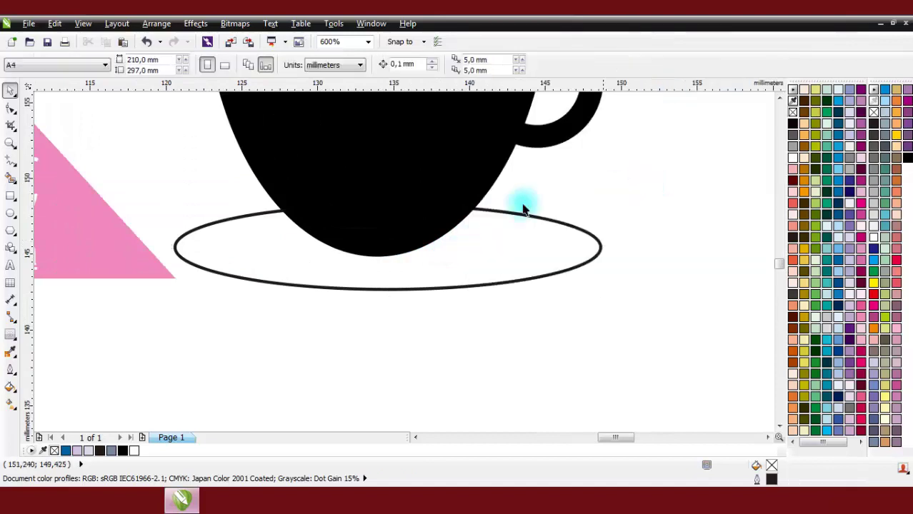
scroll(483, 232, "down", 2)
scroll(482, 232, "up", 2)
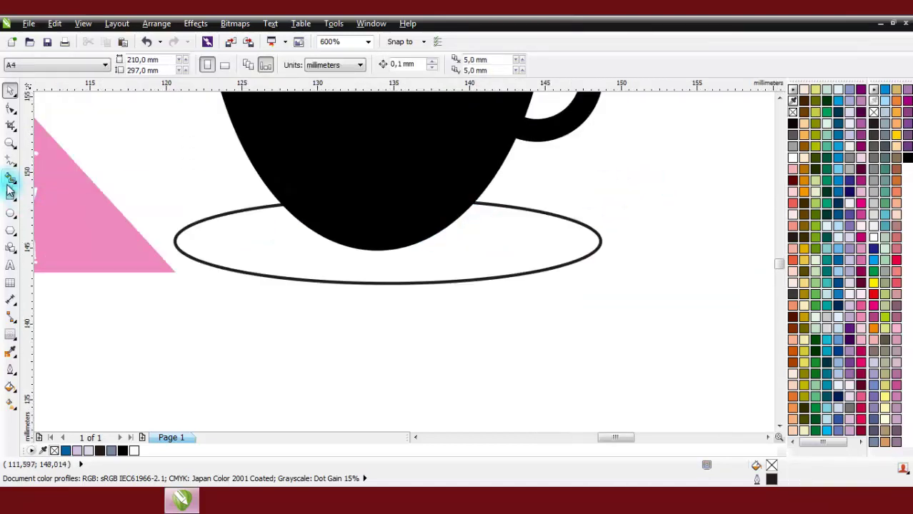
Draw an ellipse about 14.5 by 2.4 mm at the cup's base, with a smaller concentric copy about 9.6 by 1.6 mm inside it
left_click(11, 212)
left_click_drag(257, 217, 438, 224)
scroll(404, 252, "up", 2)
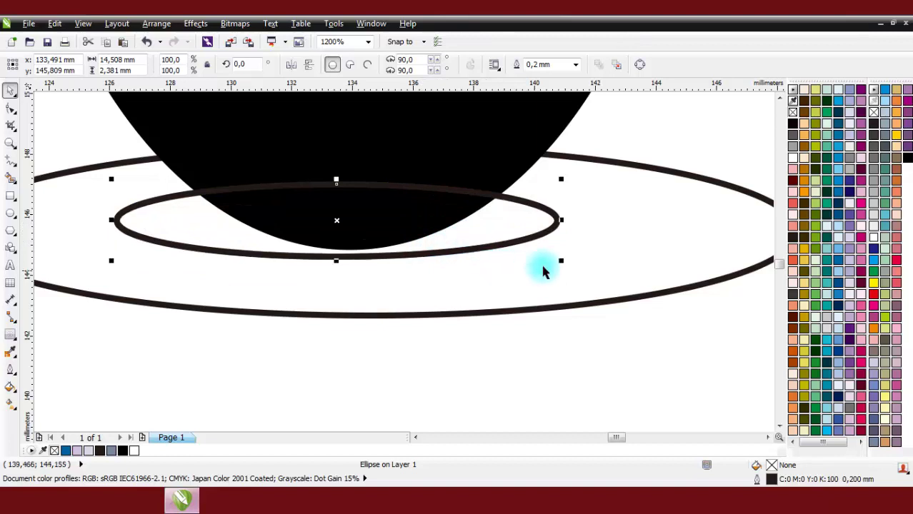
left_click_drag(560, 258, 502, 249)
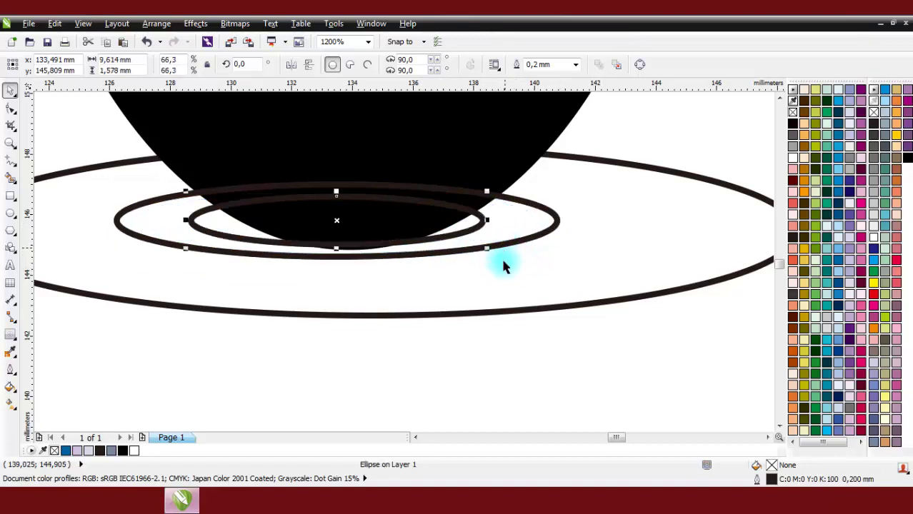
Trim the cup's rounded bottom flat with a rectangle about 12.1 by 5.2 mm and delete the rectangle
left_click(10, 194)
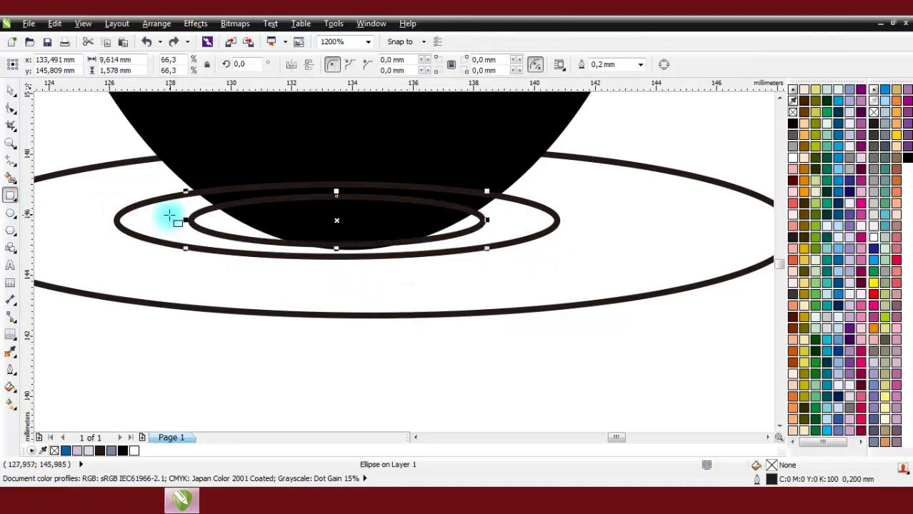
left_click_drag(169, 215, 560, 384)
key("space")
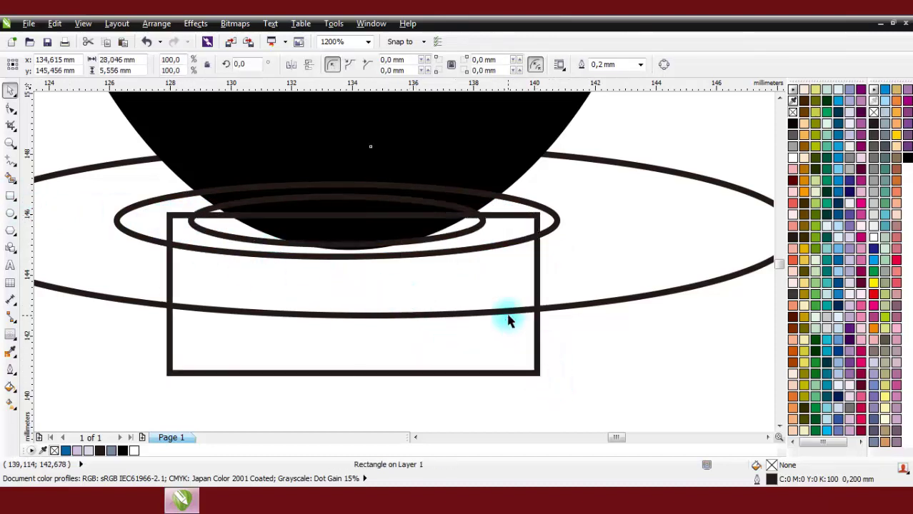
left_click(508, 316)
left_click(535, 346)
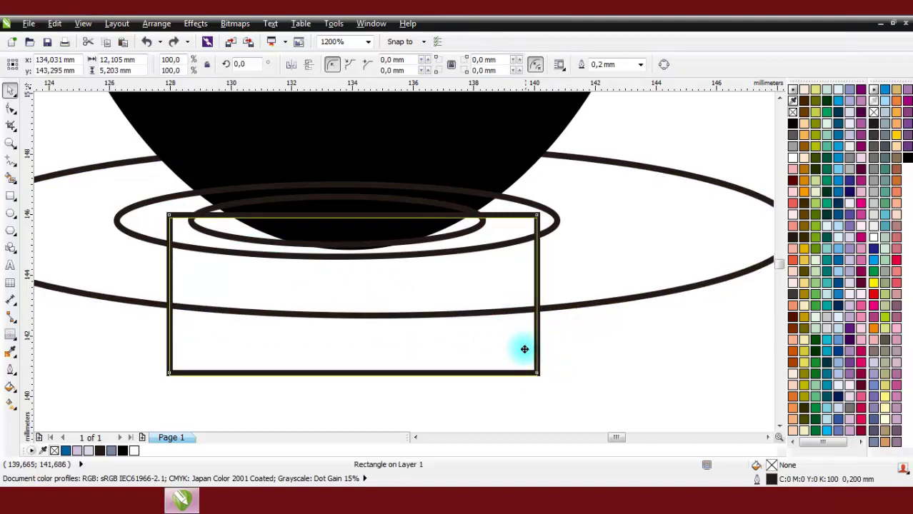
scroll(497, 326, "down", 2)
left_click(511, 210, "shift")
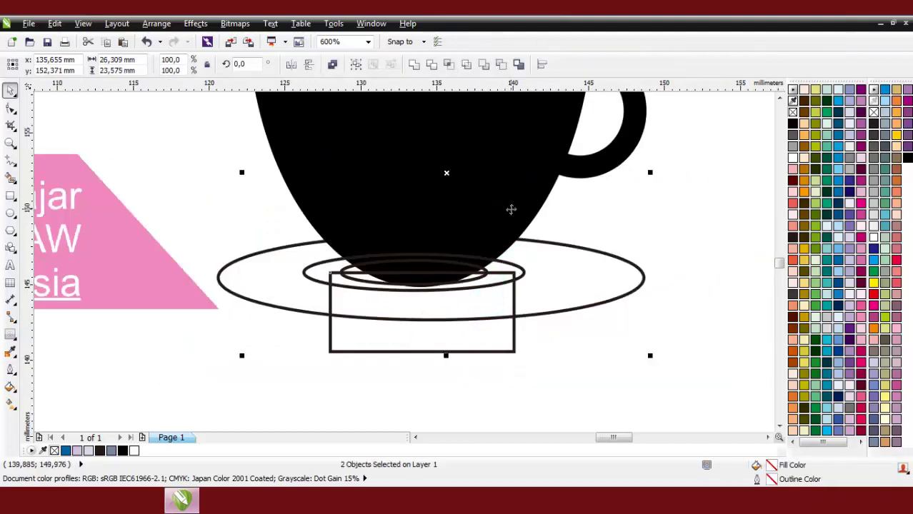
left_click(435, 70)
left_click(469, 350)
key("Delete")
Shift the smaller base ellipse slightly up and 0.3 mm right, and weld it with the cup as its foot
scroll(457, 284, "up", 2)
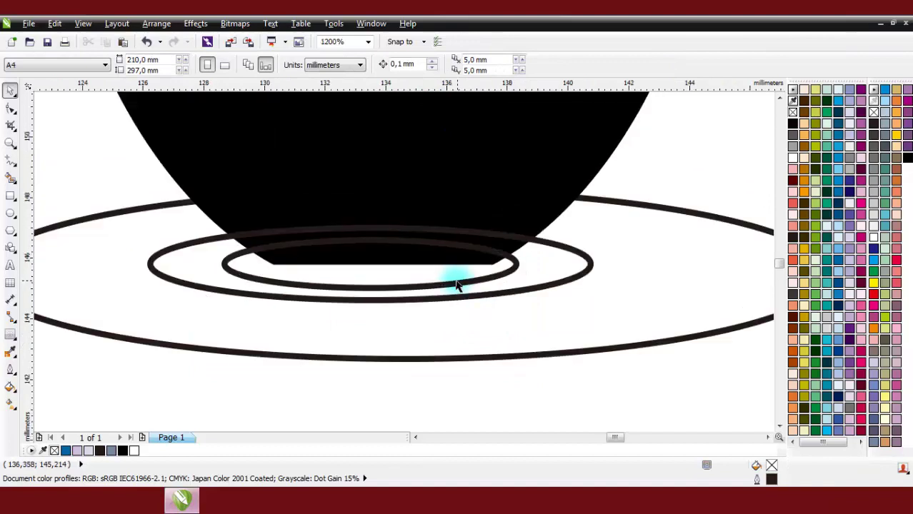
left_click(468, 273)
left_click_drag(470, 271, 479, 267)
key("Down")
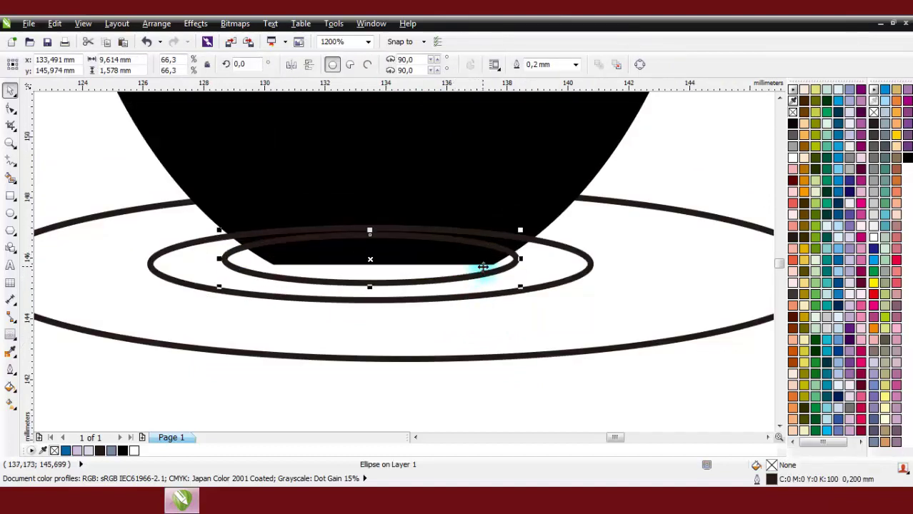
key("Right")
key("Right")
key("Right")
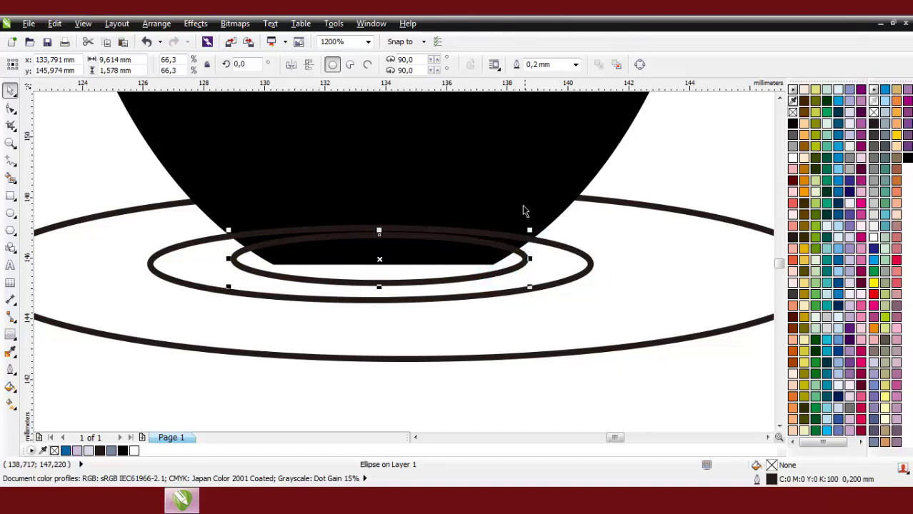
left_click(419, 98, "shift")
left_click(416, 66)
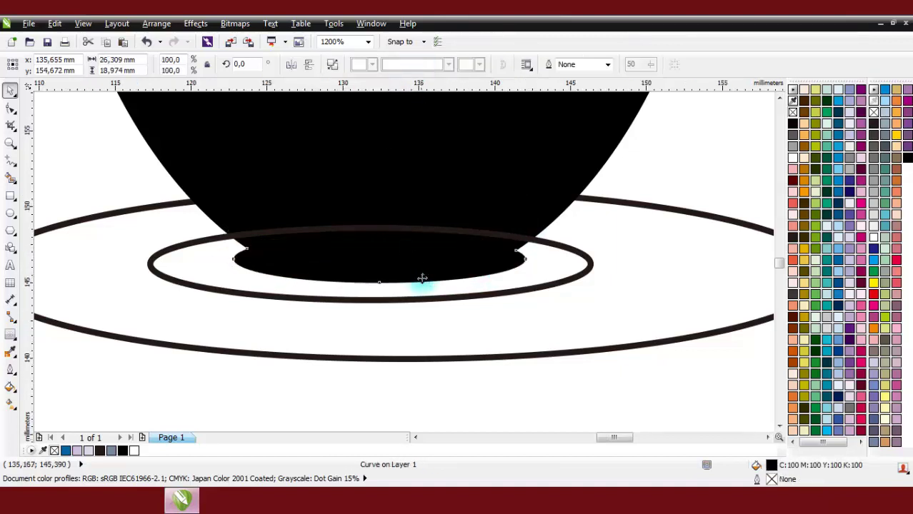
Trim the remaining ellipse around the cup's foot using the cup shape
scroll(421, 283, "down", 4)
left_click(484, 351)
scroll(429, 269, "up", 2)
left_click(498, 293)
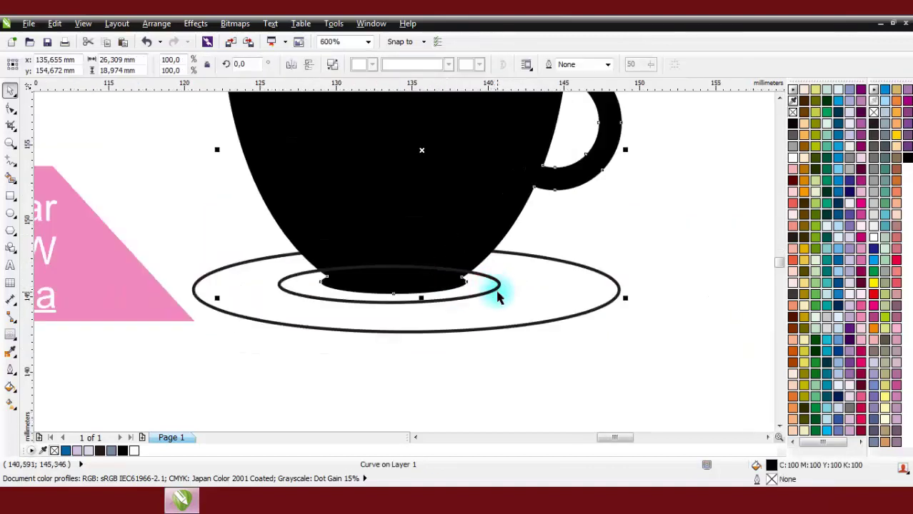
left_click(497, 292, "shift")
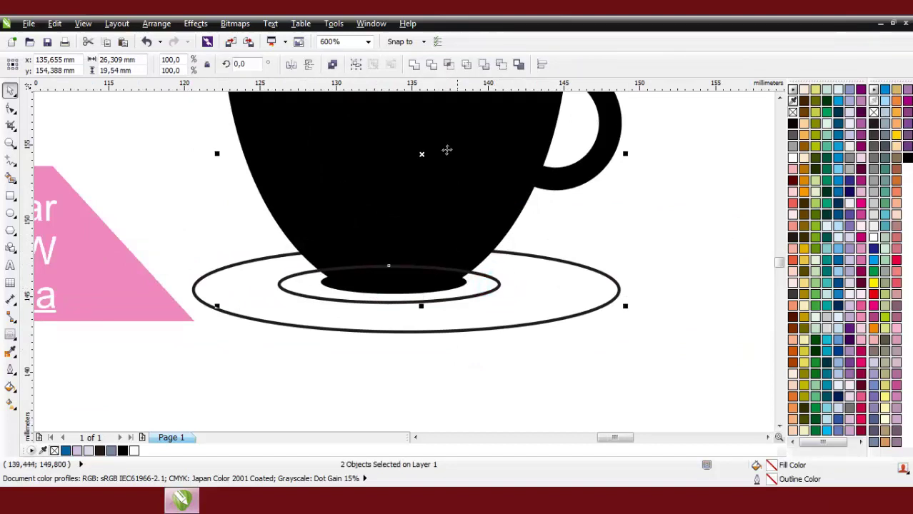
left_click(432, 65)
left_click(500, 303)
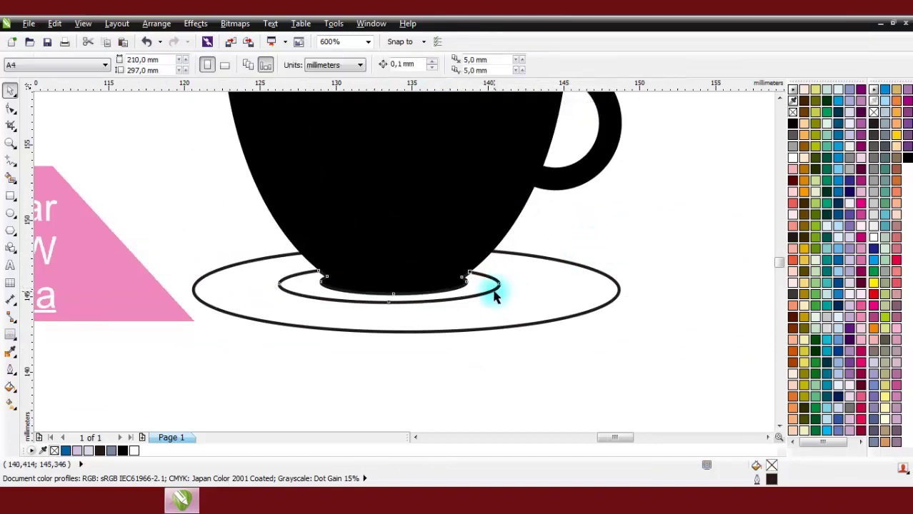
left_click(496, 293)
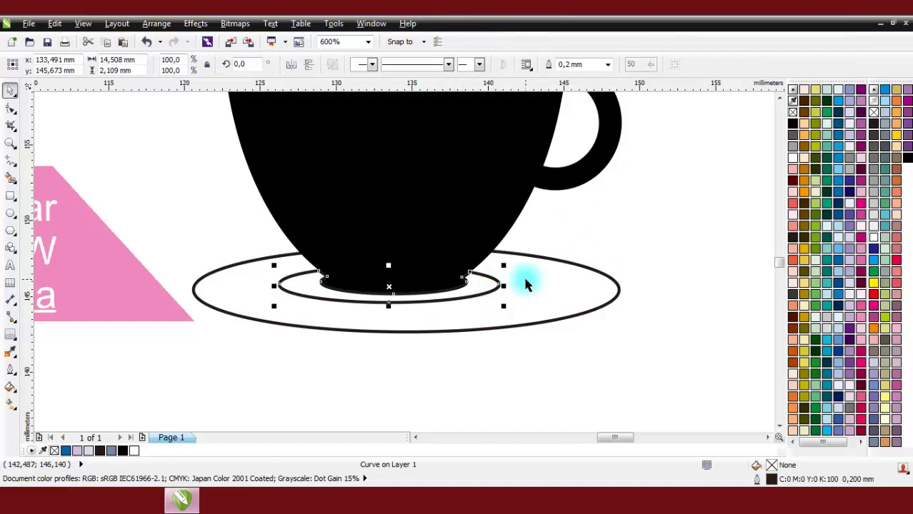
left_click(450, 131, "shift")
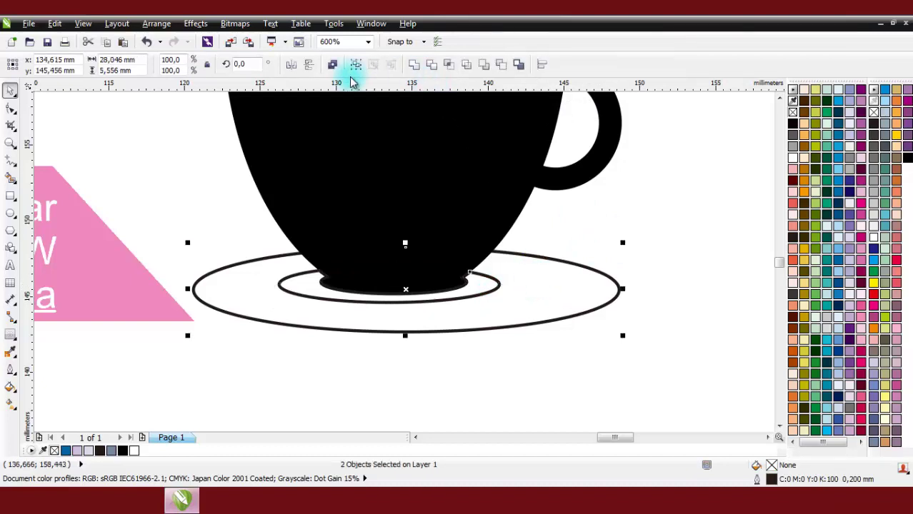
left_click(616, 245)
Weld the large saucer ellipse with the black cup
scroll(389, 303, "down", 2)
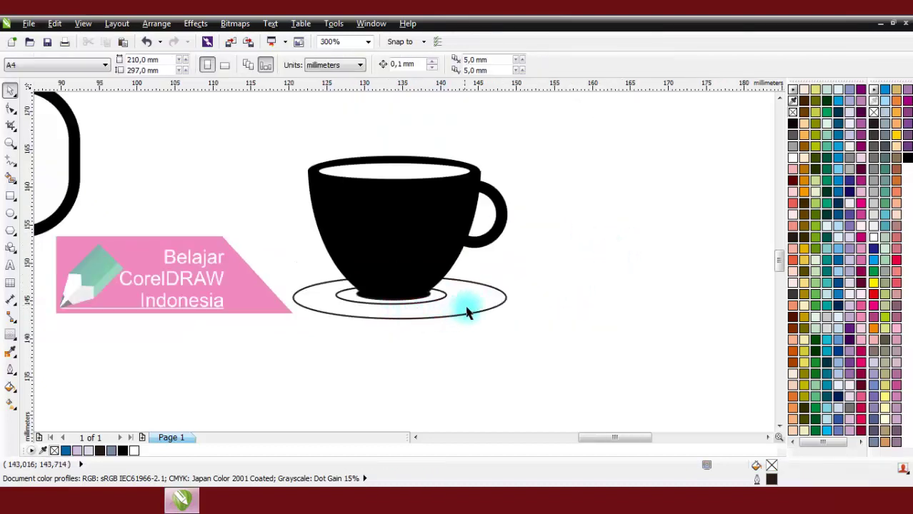
left_click(464, 309)
left_click(440, 203, "shift")
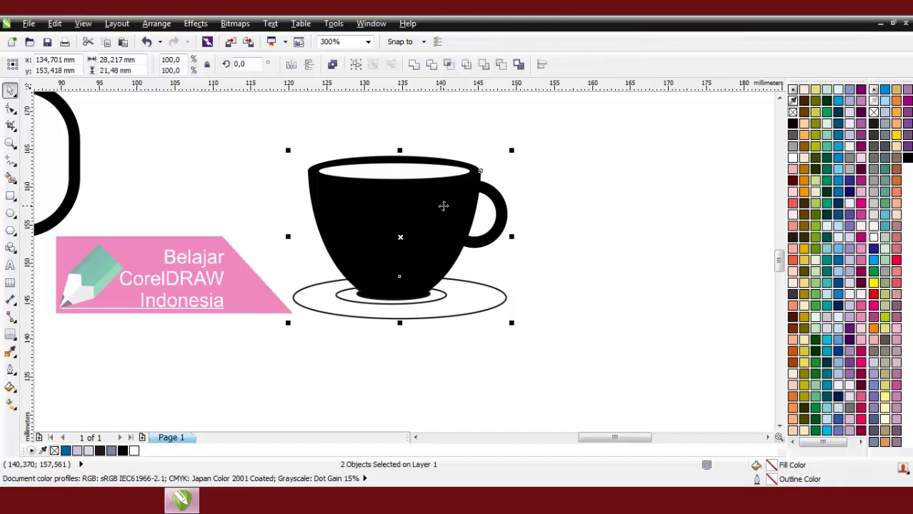
left_click(416, 65)
left_click(578, 247)
left_click(397, 315)
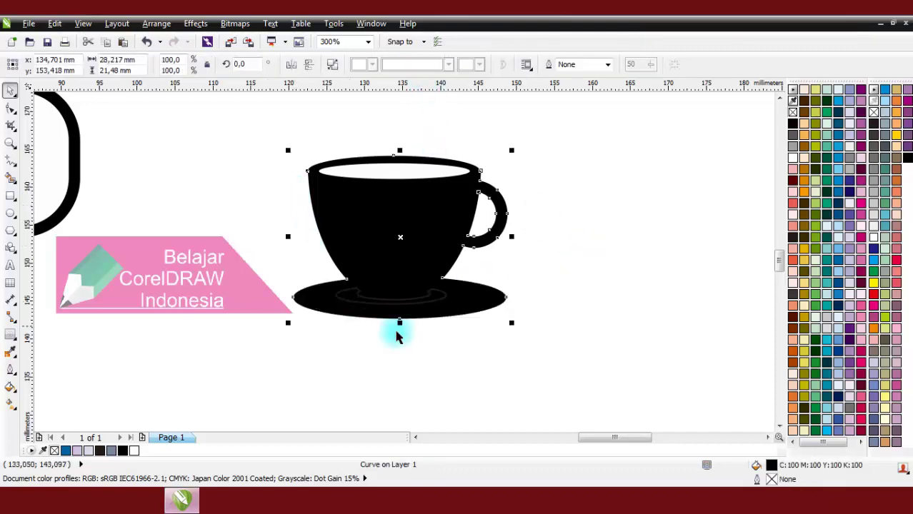
Combine the ring around the foot and the white rim ellipse with the black cup so that both become cut-outs
left_click(366, 307)
left_click(389, 249, "shift")
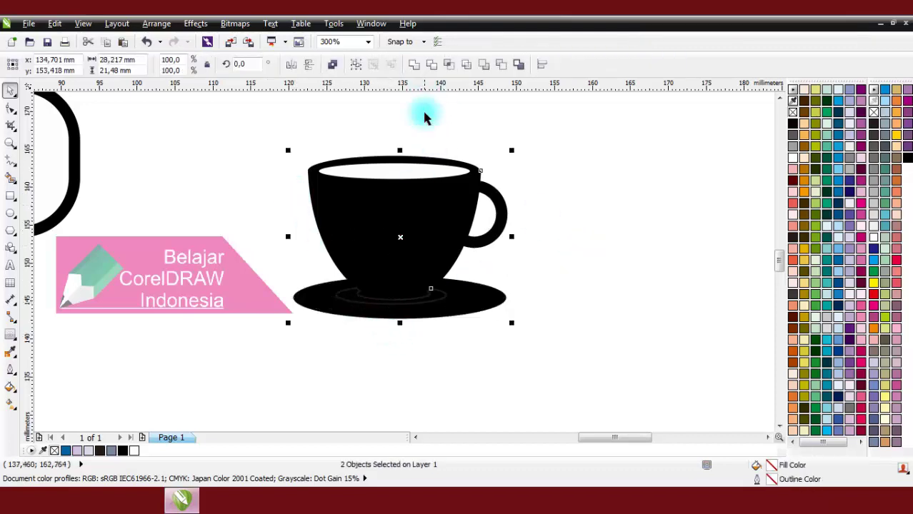
left_click(333, 66)
left_click(332, 152)
left_click(374, 173)
left_click(371, 183, "shift")
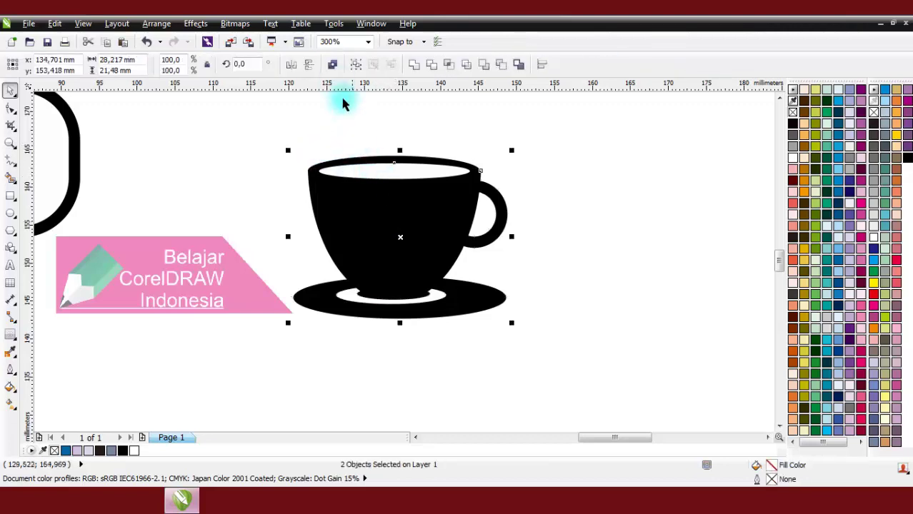
left_click(334, 66)
Try blue and dark green fills on the combined cup and undo the colour changes
scroll(395, 298, "down", 2)
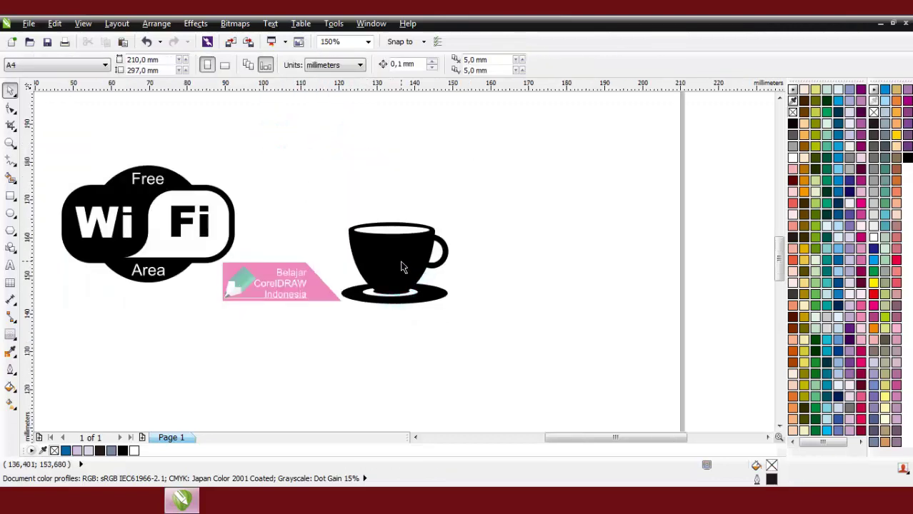
left_click(402, 267)
left_click(854, 255)
left_click(849, 259)
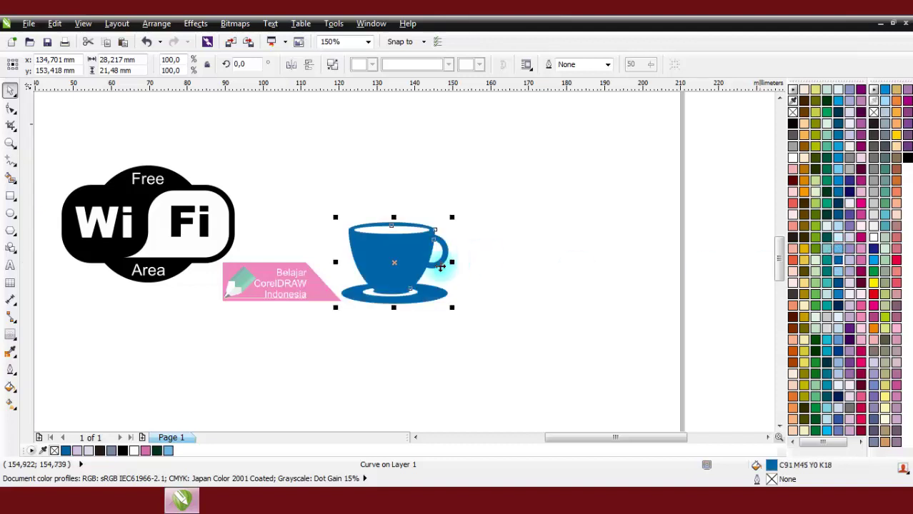
key("ctrl+z")
key("ctrl+z")
key("ctrl+z")
key("ctrl+z")
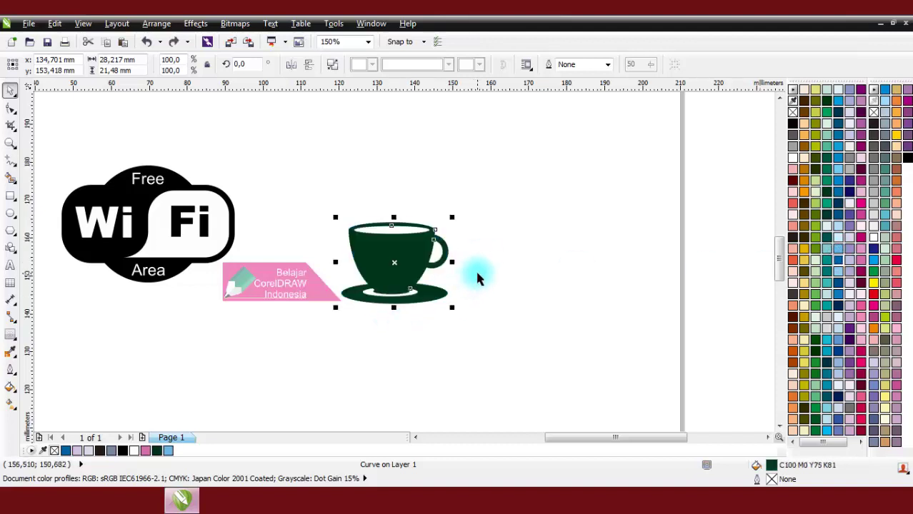
left_click(505, 257)
Move the cup up and slightly left beside the Wi-Fi badge, and place the Free WiFi logo above the cup
scroll(424, 272, "down", 2)
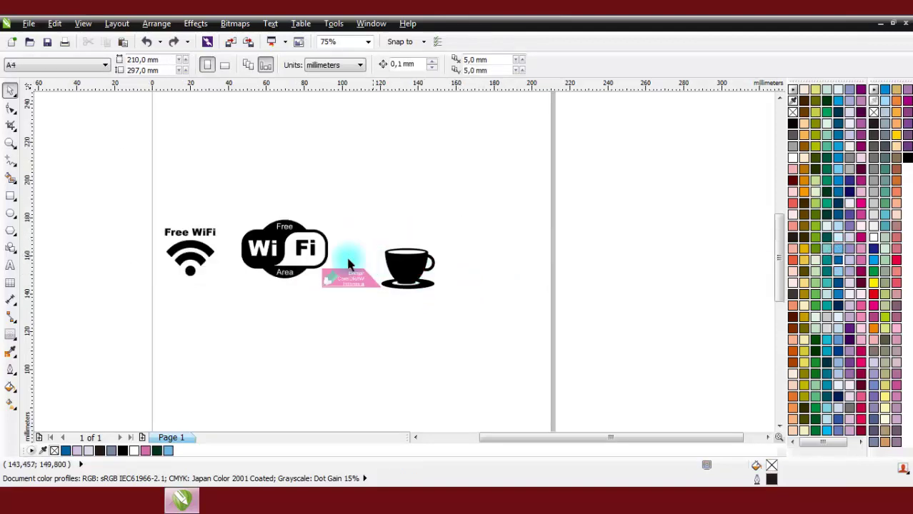
left_click_drag(418, 271, 410, 246)
left_click(352, 239)
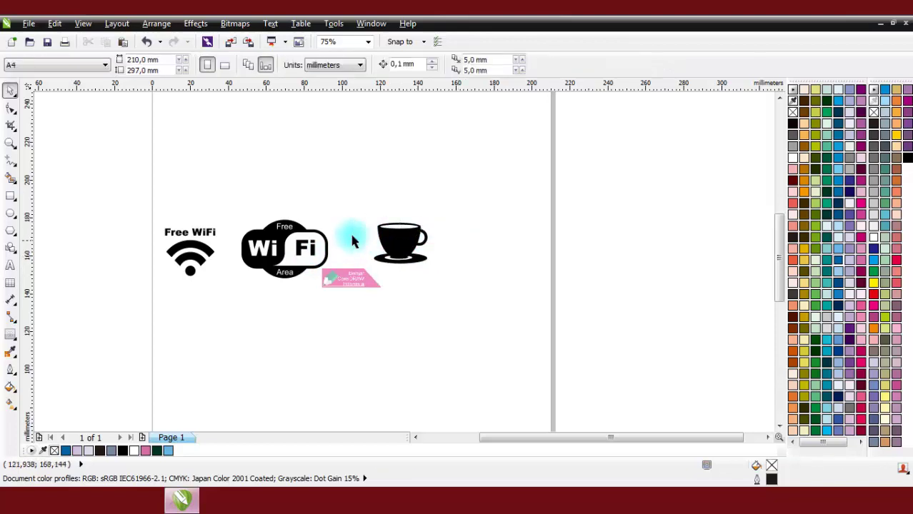
left_click(223, 250)
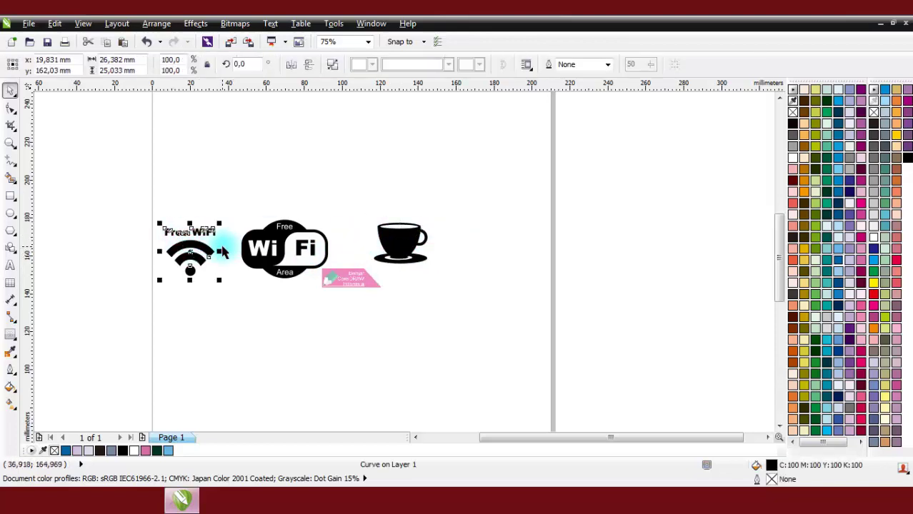
left_click_drag(223, 251, 421, 237)
scroll(403, 187, "up", 4)
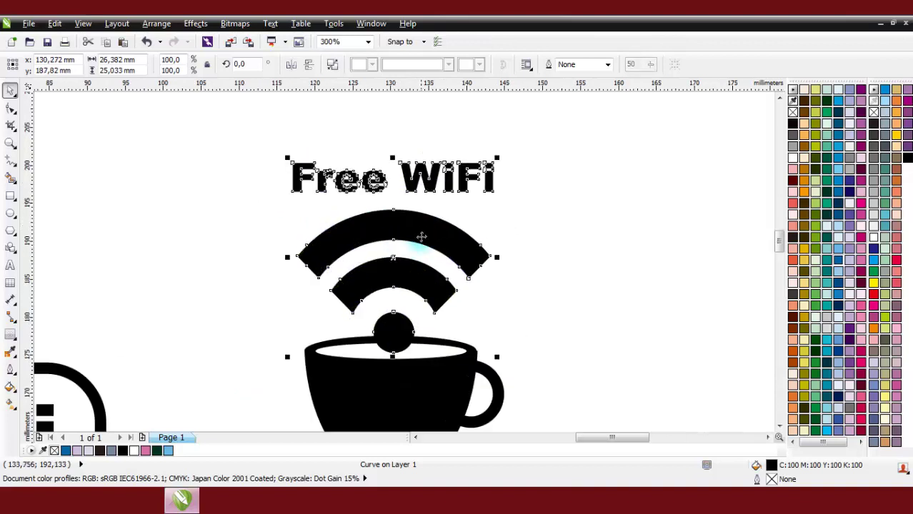
Break the logo above the cup apart, combine its Free WiFi lettering, and move the lettering beneath the saucer
left_click(332, 64)
left_click_drag(217, 136, 568, 218)
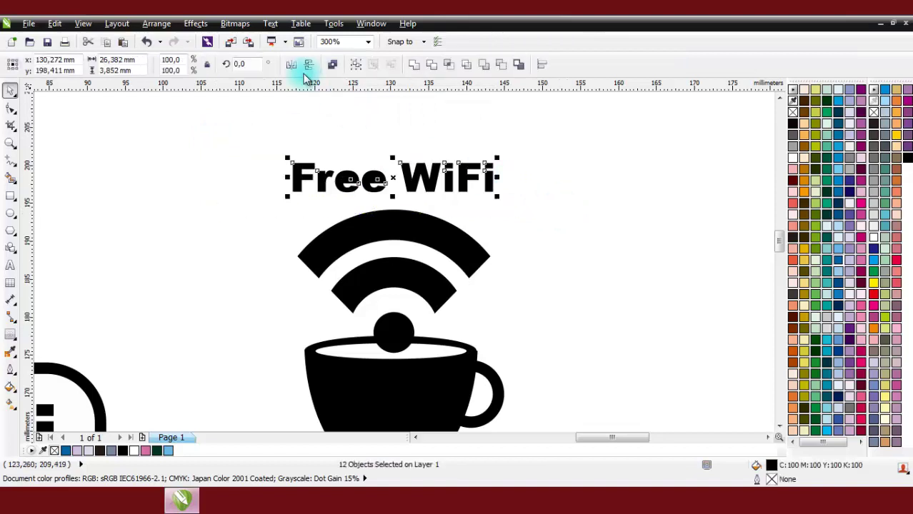
left_click(332, 66)
scroll(433, 154, "down", 1)
left_click_drag(432, 161, 431, 339)
Weld the two Wi-Fi arcs and the dot above the cup into one shape
scroll(424, 249, "up", 1)
scroll(424, 248, "up", 2)
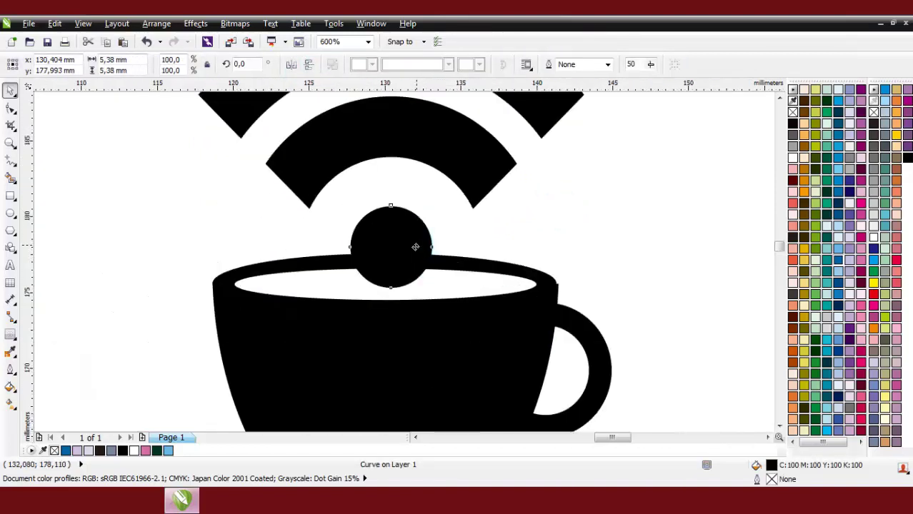
left_click(422, 250)
mouse_move(423, 251)
left_mouse_down()
mouse_move(422, 189)
mouse_move(429, 249)
left_mouse_up()
scroll(417, 225, "down", 1)
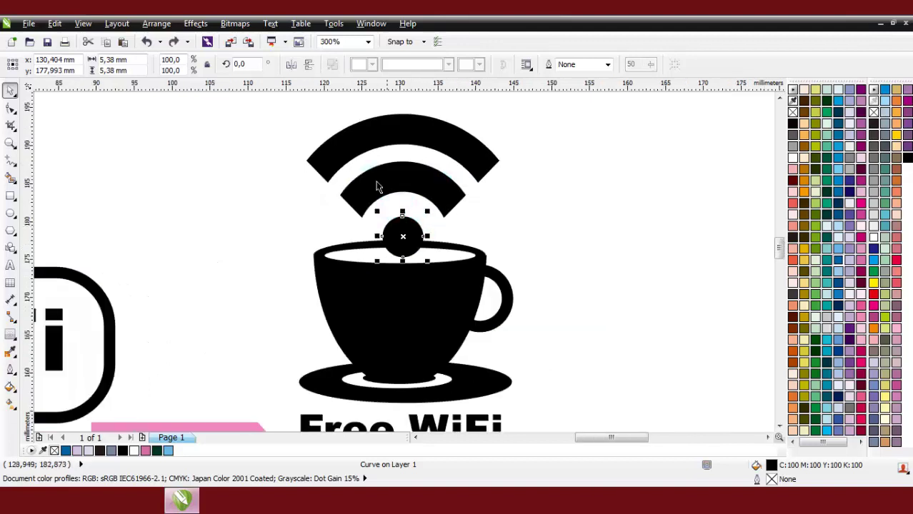
scroll(336, 179, "down", 1)
left_click_drag(320, 157, 451, 243)
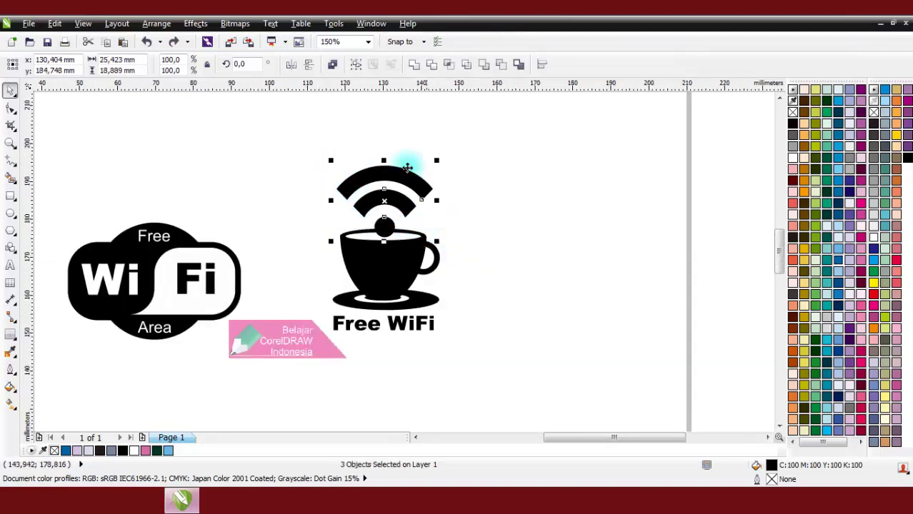
left_click(414, 65)
Add a yellow outside contour of 1.5 mm to the Wi-Fi symbol and separate it from the black shape
scroll(402, 196, "up", 1)
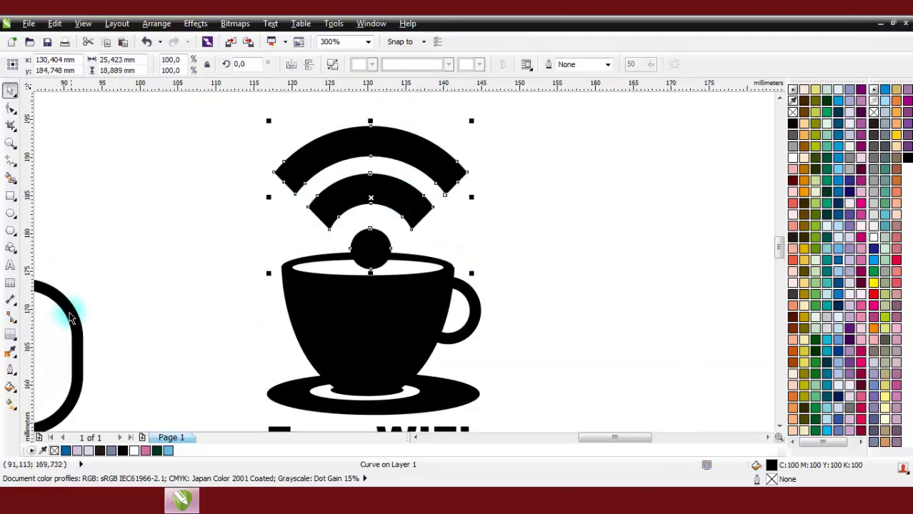
left_click(11, 335)
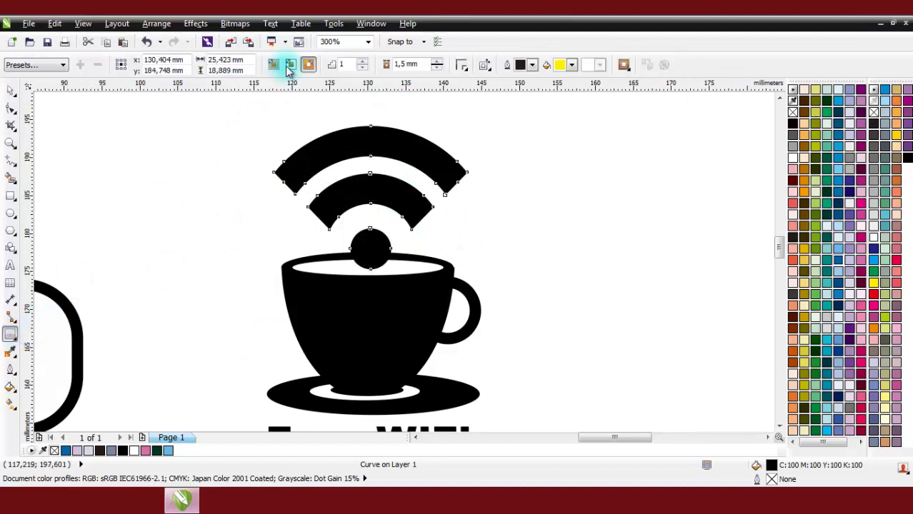
left_click(435, 62)
left_click(437, 68)
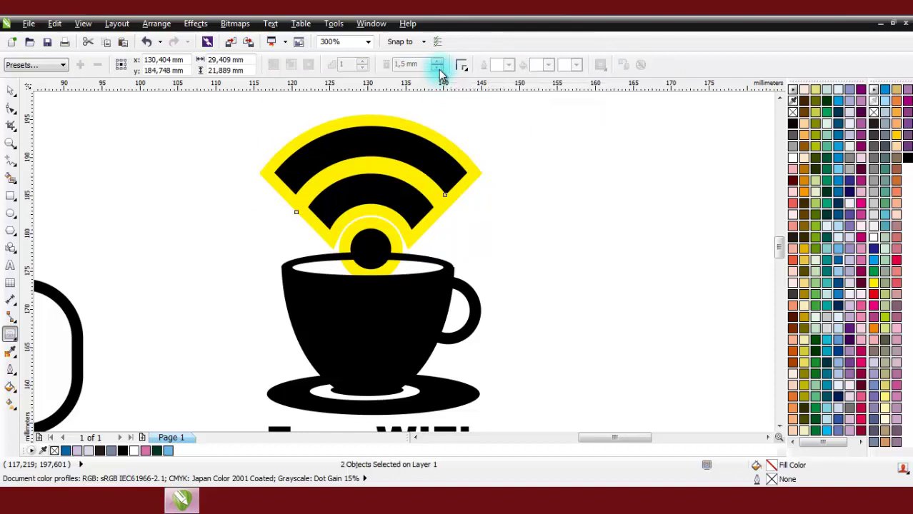
left_click(11, 91)
left_click(306, 123)
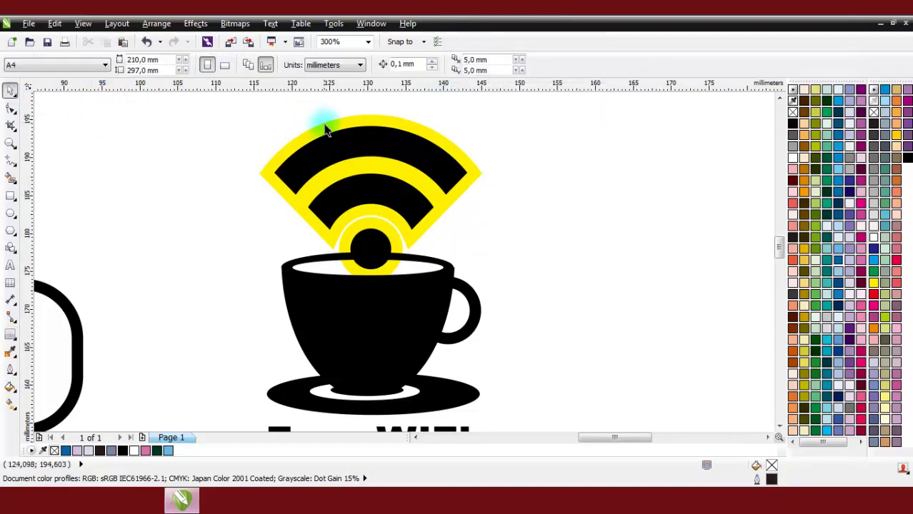
Trim the cup with the yellow contour where it crosses the rim, and select the contour
left_click(390, 230)
left_click(439, 131, "shift")
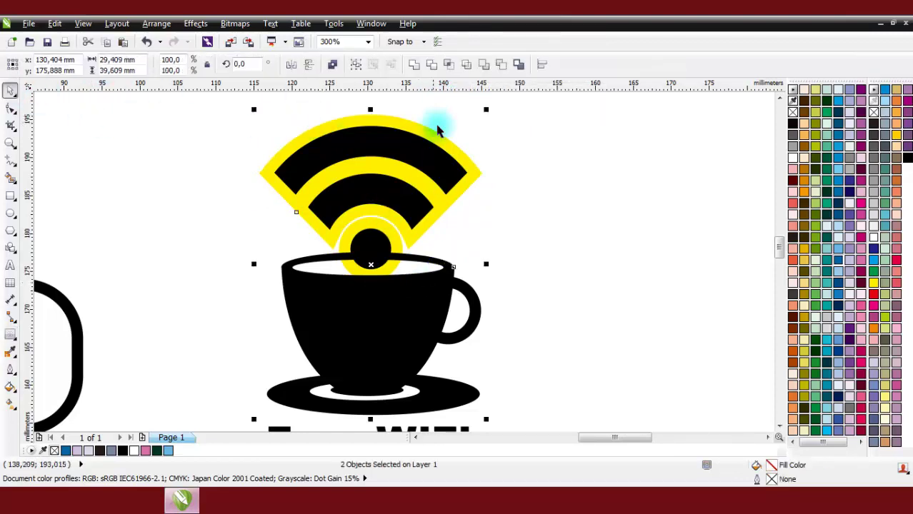
left_click(432, 68)
left_click(530, 203)
left_click(470, 175)
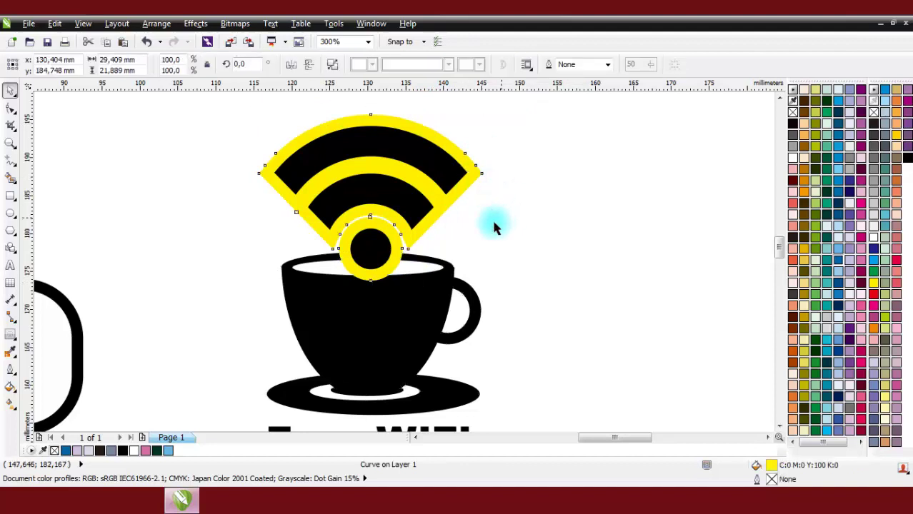